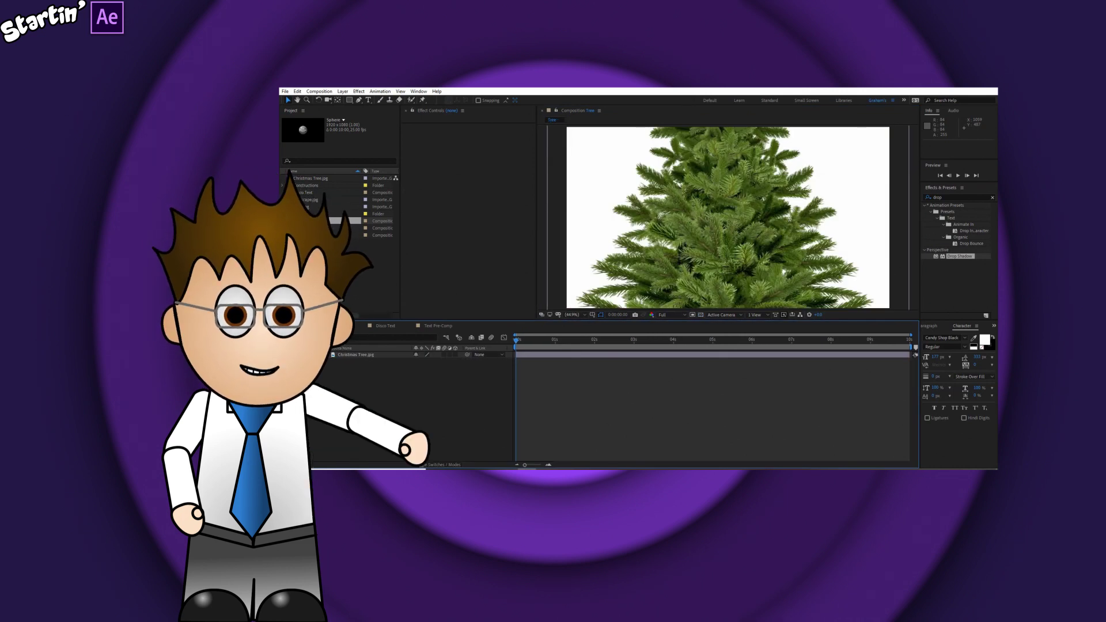
Place the Sphere comp above Christmas Tree in Screen mode, shifted left and scaled to 50%.
left_click_drag(323, 221, 345, 353)
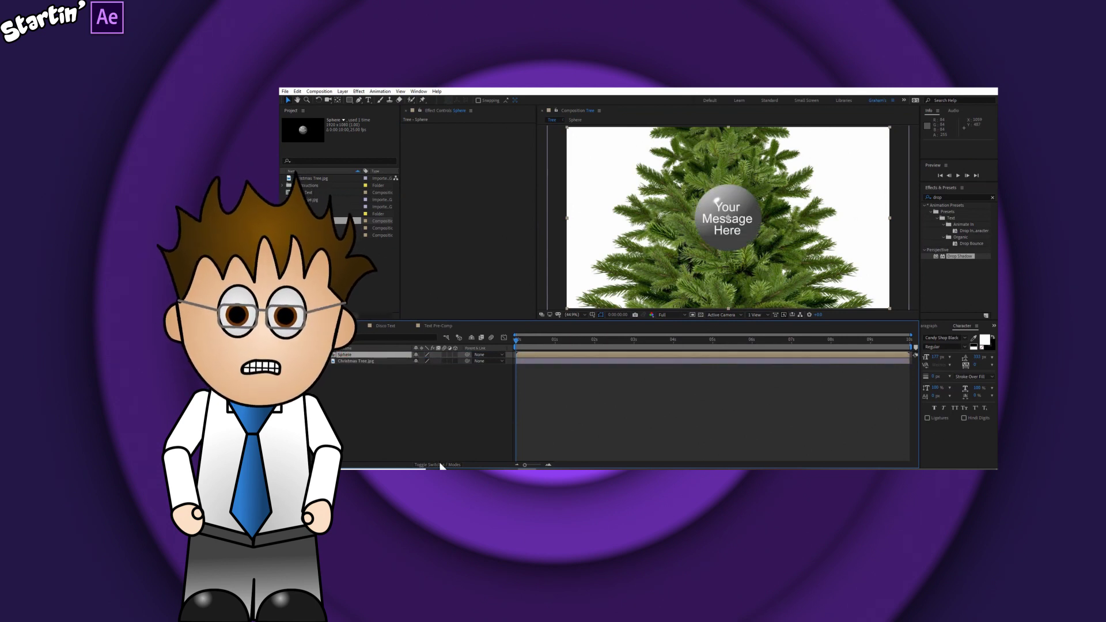
left_click(441, 464)
left_click(432, 354)
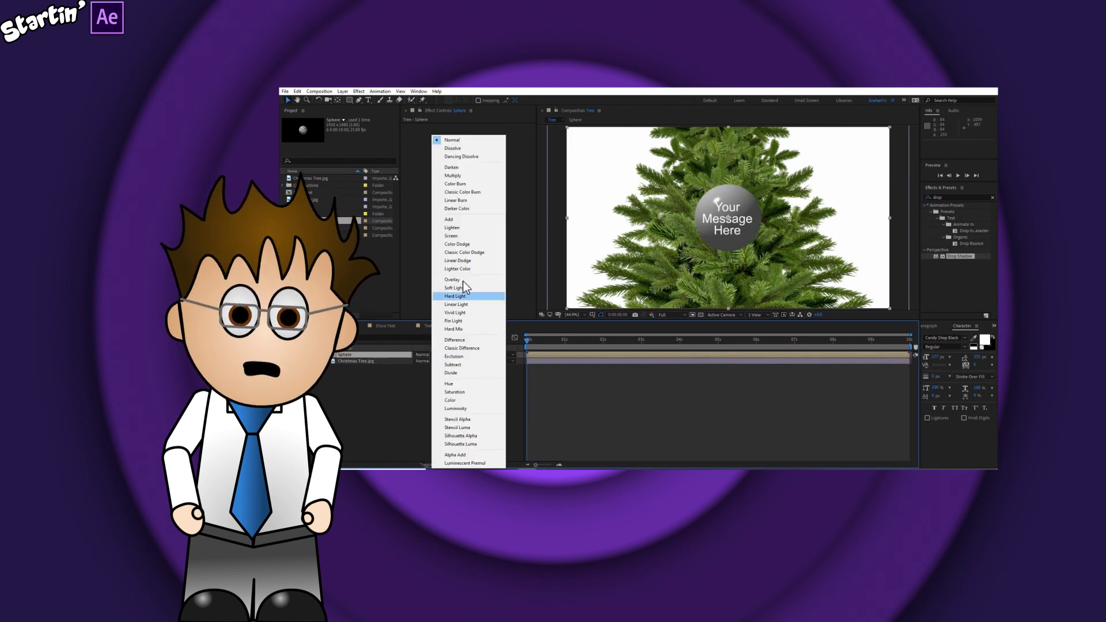
left_click(468, 236)
left_click_drag(702, 201, 669, 224)
key("s")
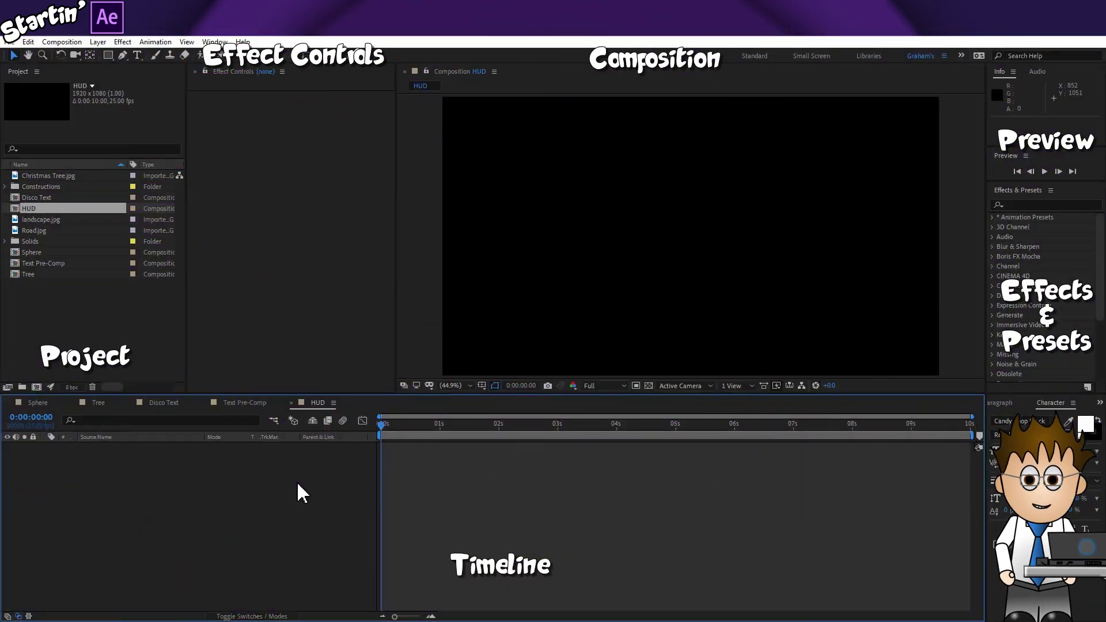
Create a comp-sized 1920x1080 white (ffffff) solid, White Solid 2, in the HUD comp.
left_click(98, 43)
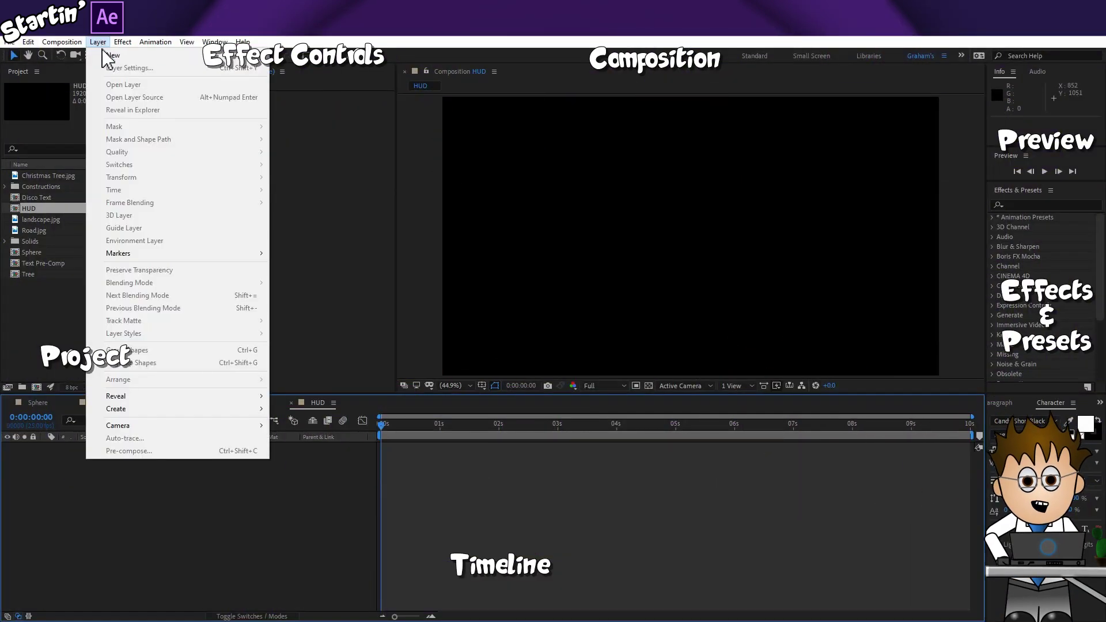
mouse_move(110, 56)
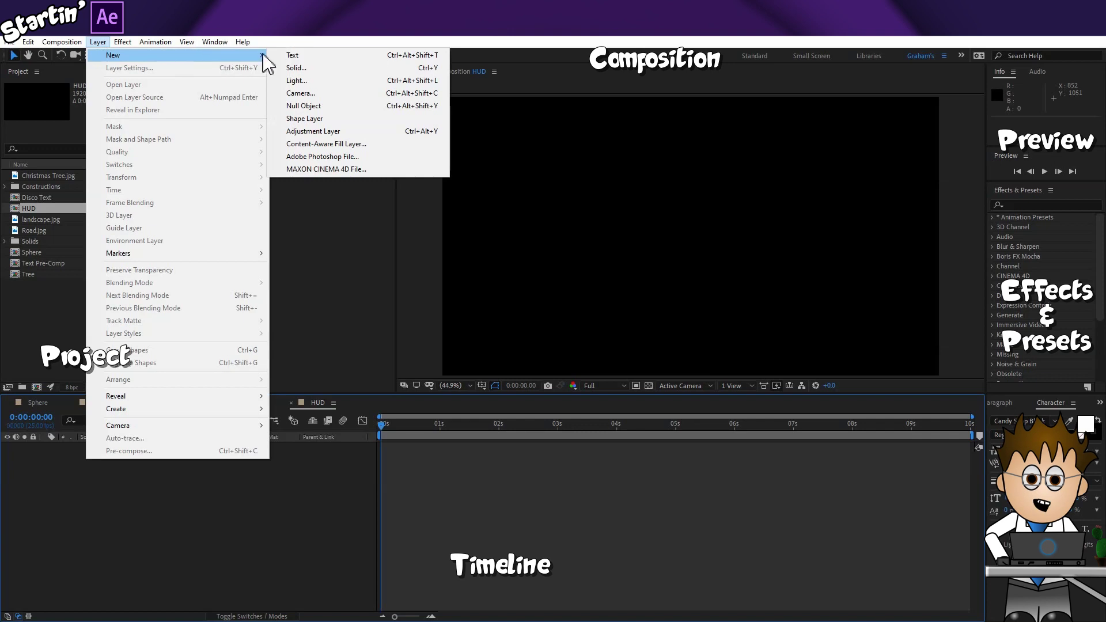
left_click(370, 68)
left_click(325, 362)
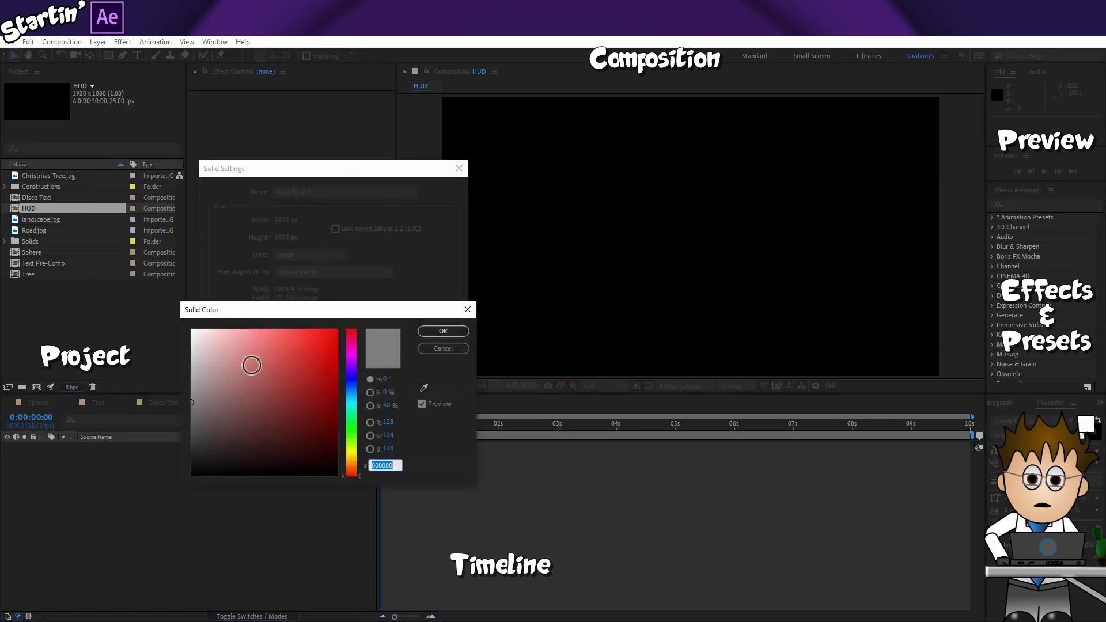
type("ffffff")
left_click(445, 331)
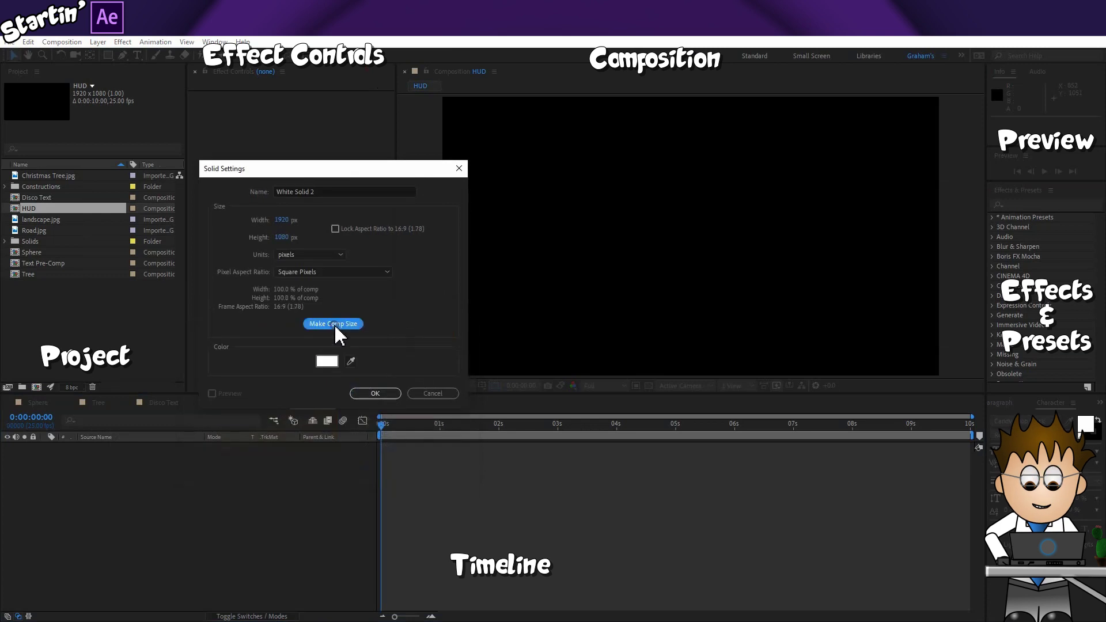
left_click(375, 393)
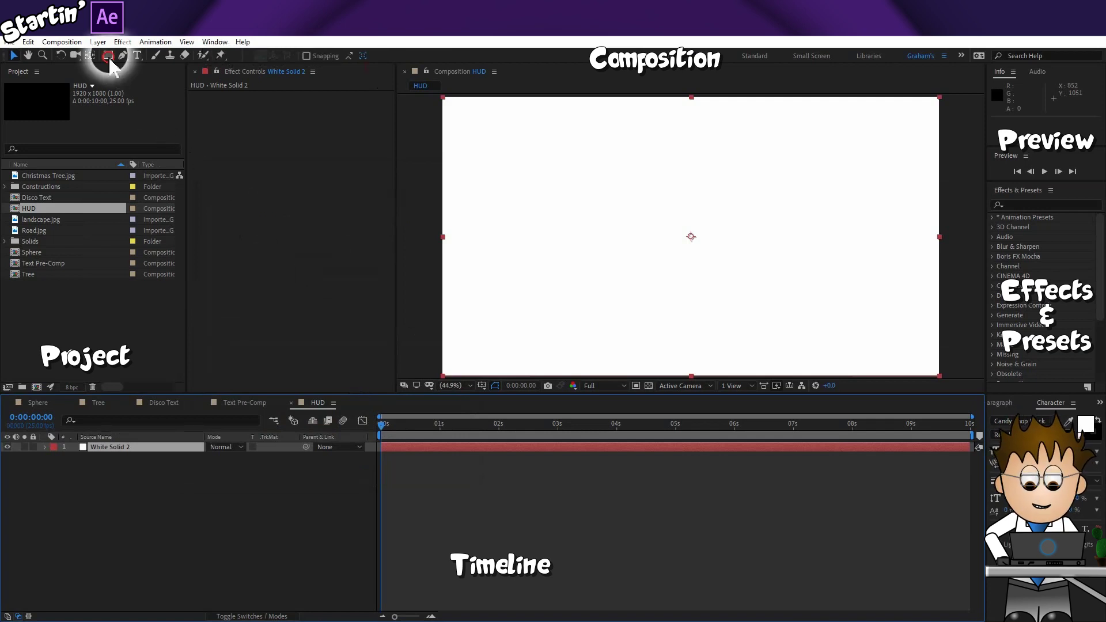
Draw a rounded-rectangle mask on the white solid and duplicate it.
left_click_drag(108, 55, 189, 70)
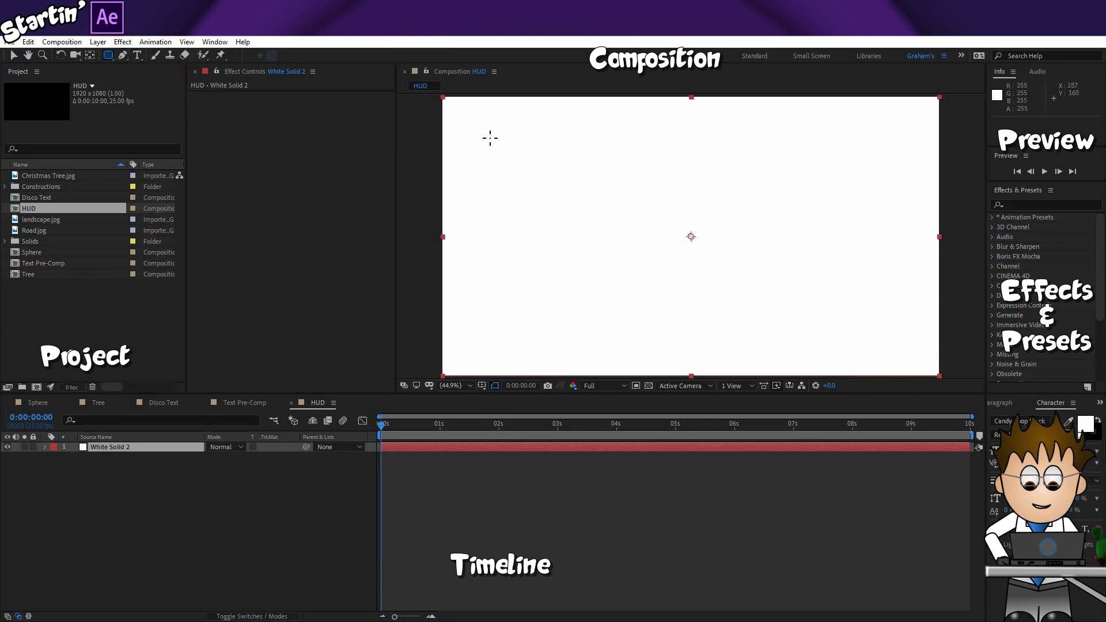
left_click_drag(489, 138, 665, 284)
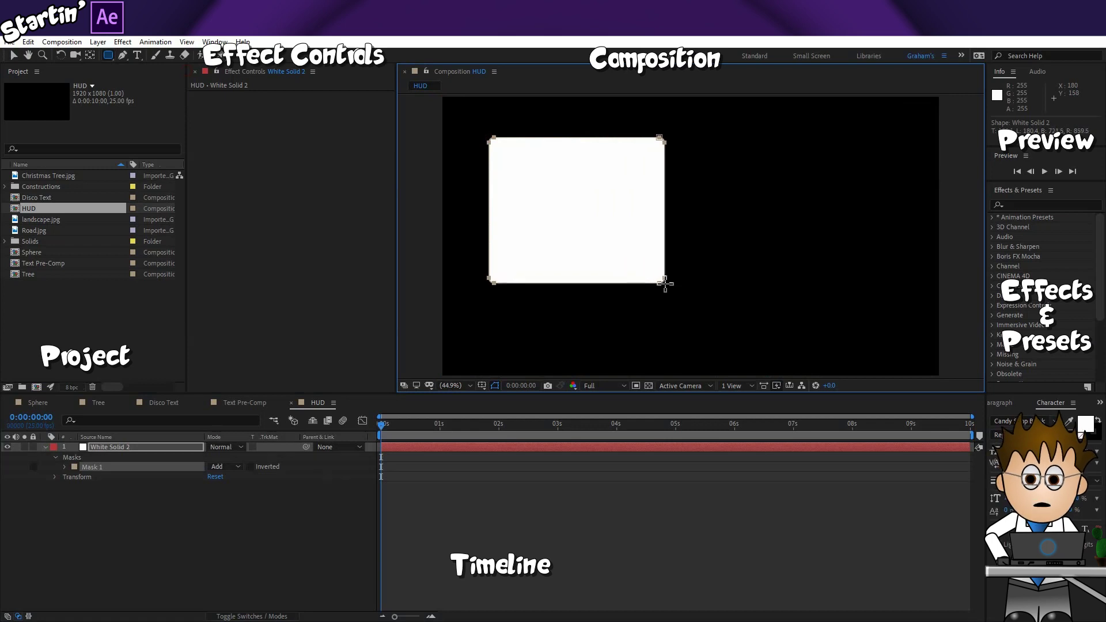
left_click(101, 472)
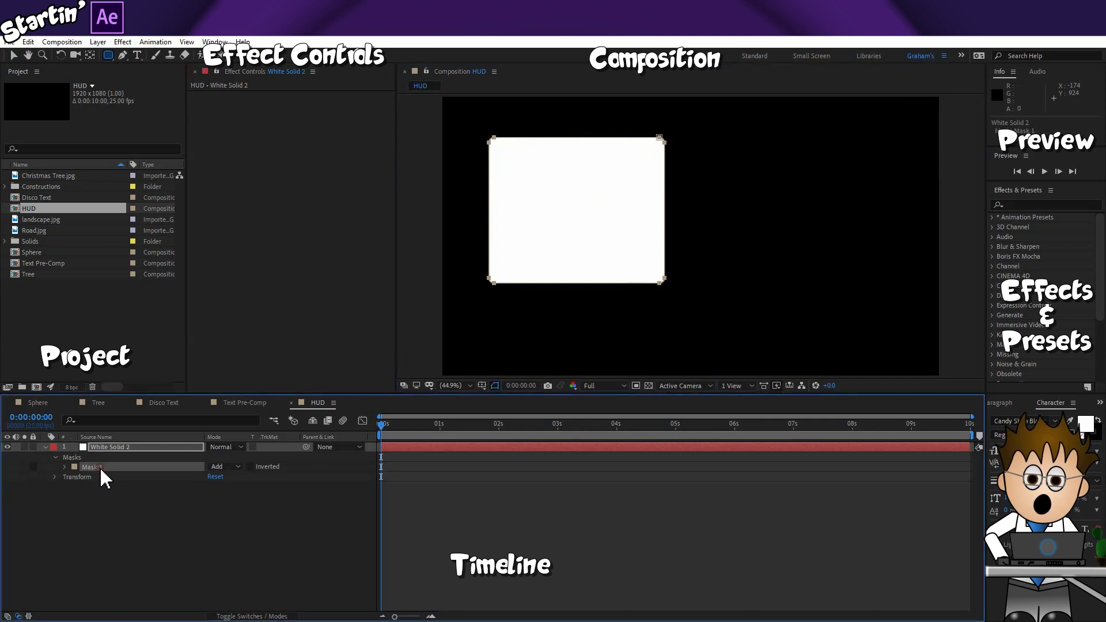
left_click(29, 42)
left_click(91, 190)
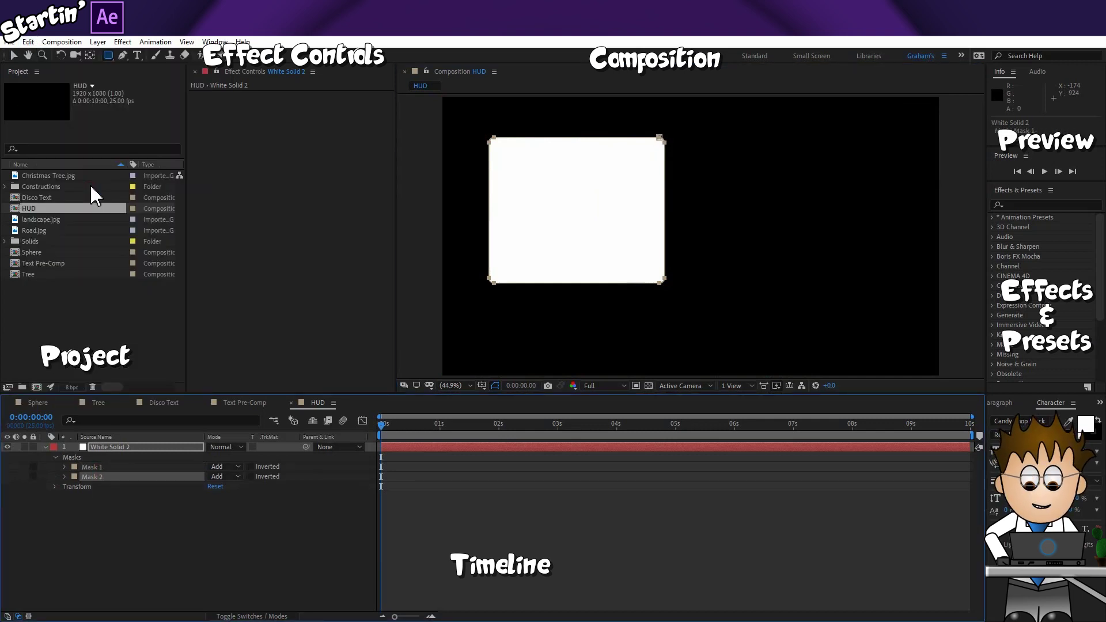
Set Mask 2 to Subtract with -11 px expansion, leaving a white outline.
left_click(65, 477)
left_click(227, 477)
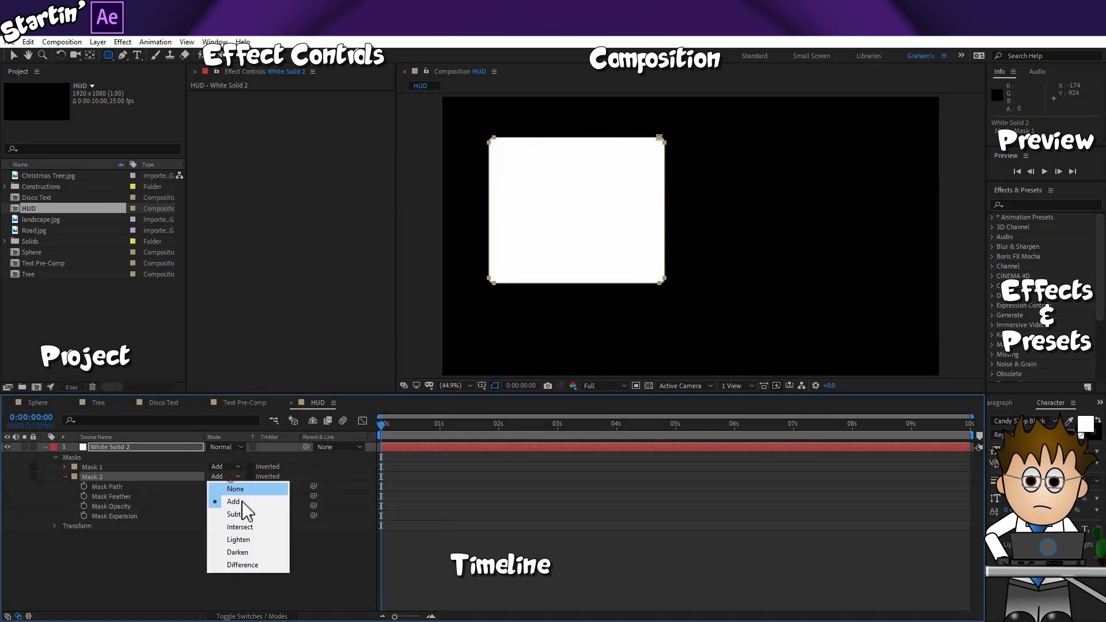
left_click(248, 518)
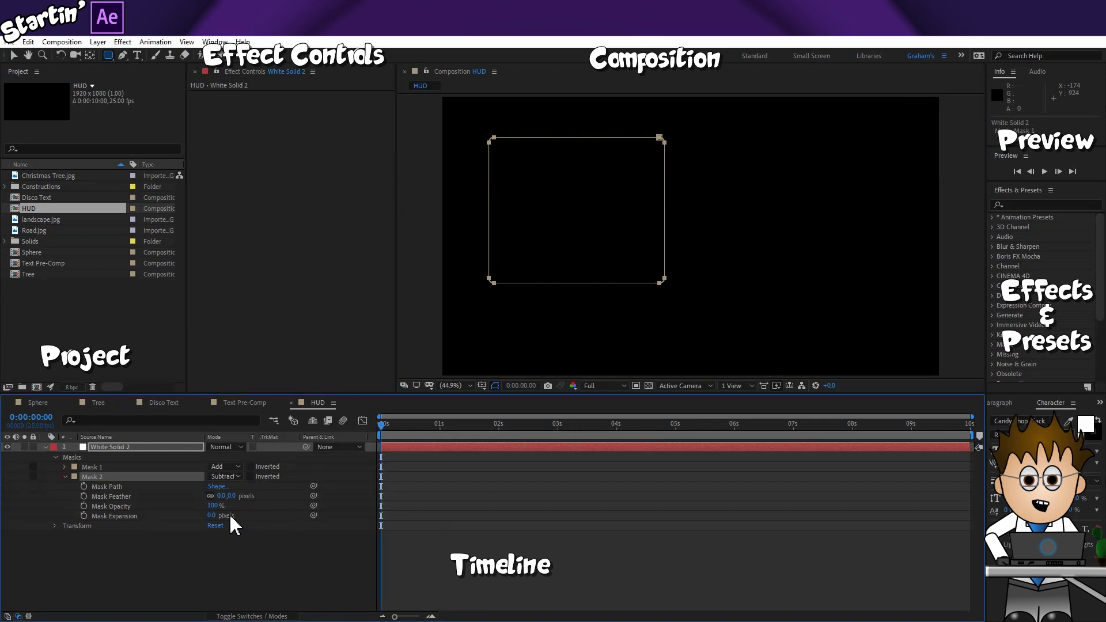
left_click_drag(209, 519, 205, 519)
left_click(199, 546)
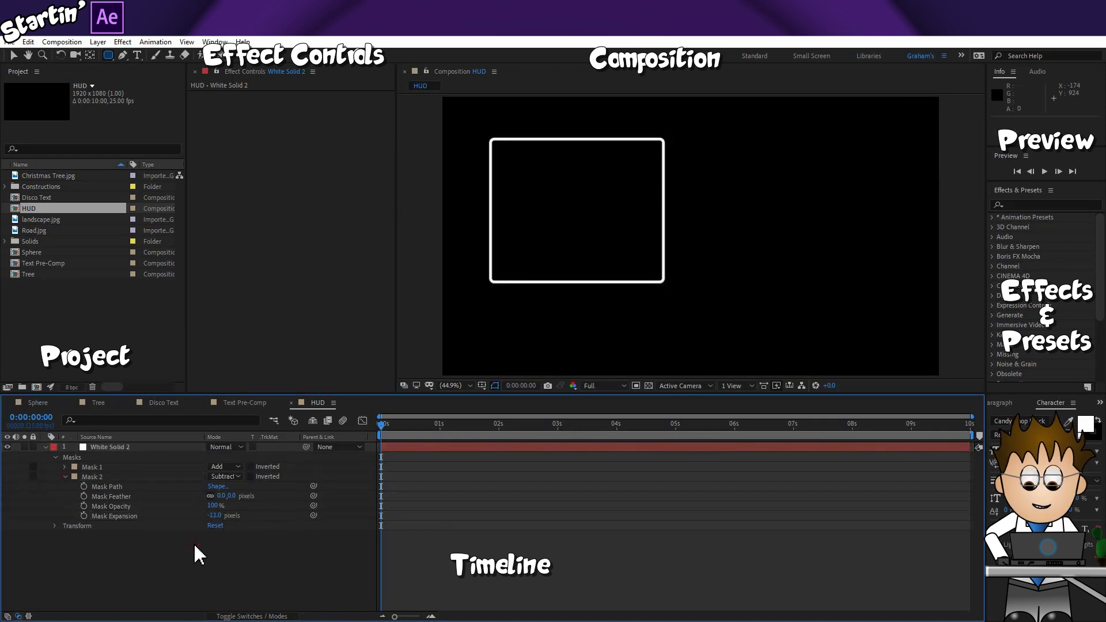
left_click(126, 448)
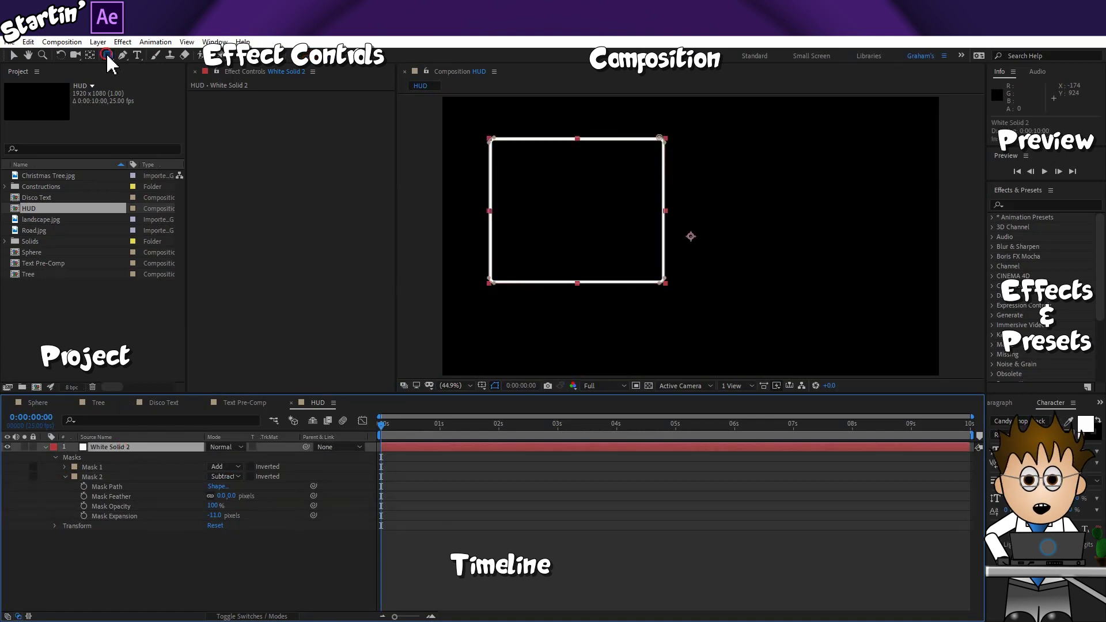
Draw a rectangle mask, Mask 3, as a title bar across the window's top.
left_click_drag(108, 55, 149, 67)
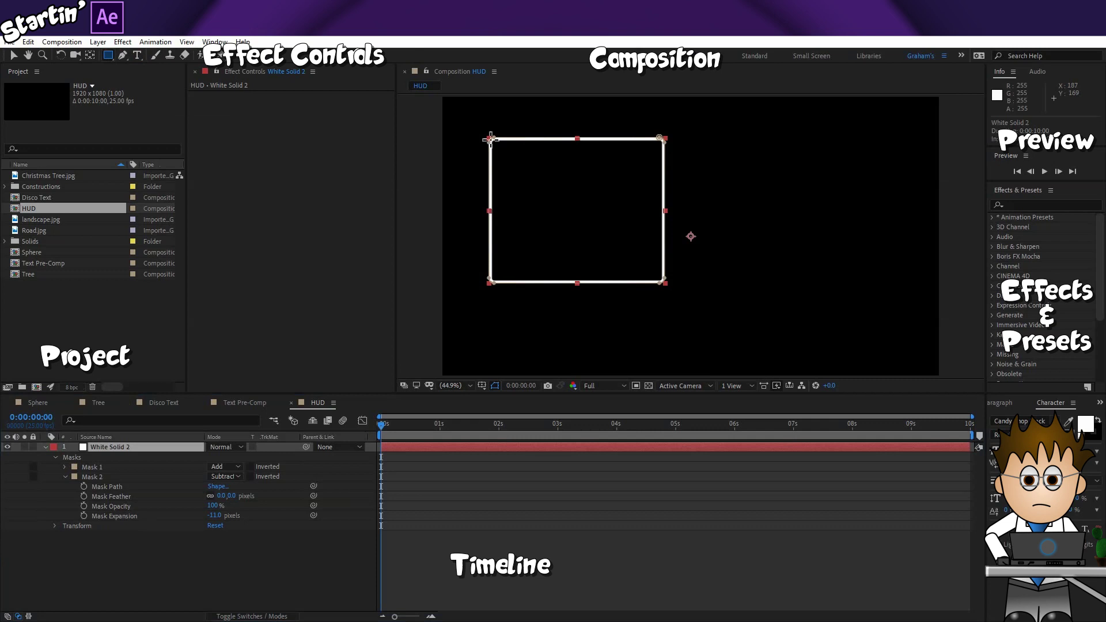
left_click_drag(491, 154, 663, 138)
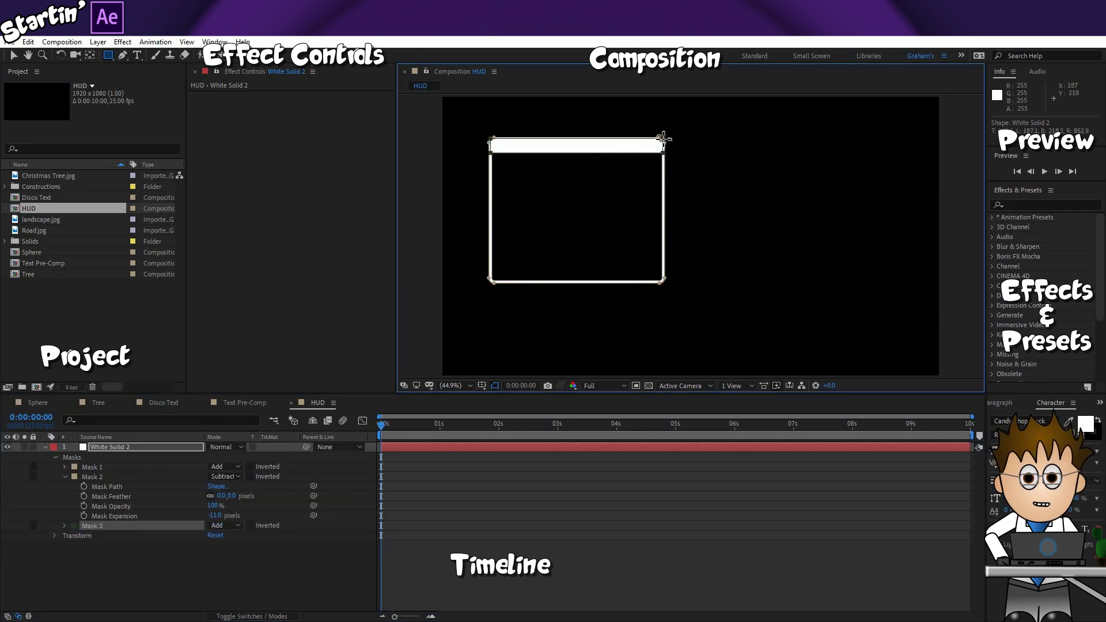
left_click(102, 545)
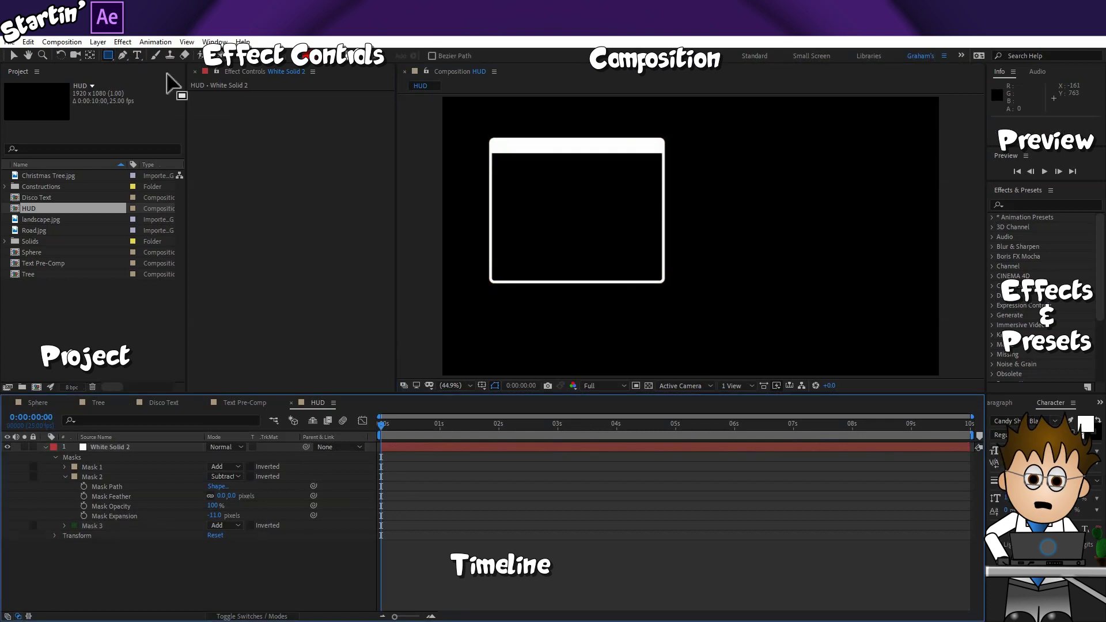
Draw a test red rectangle shape layer, then delete it.
left_click_drag(602, 121, 717, 241)
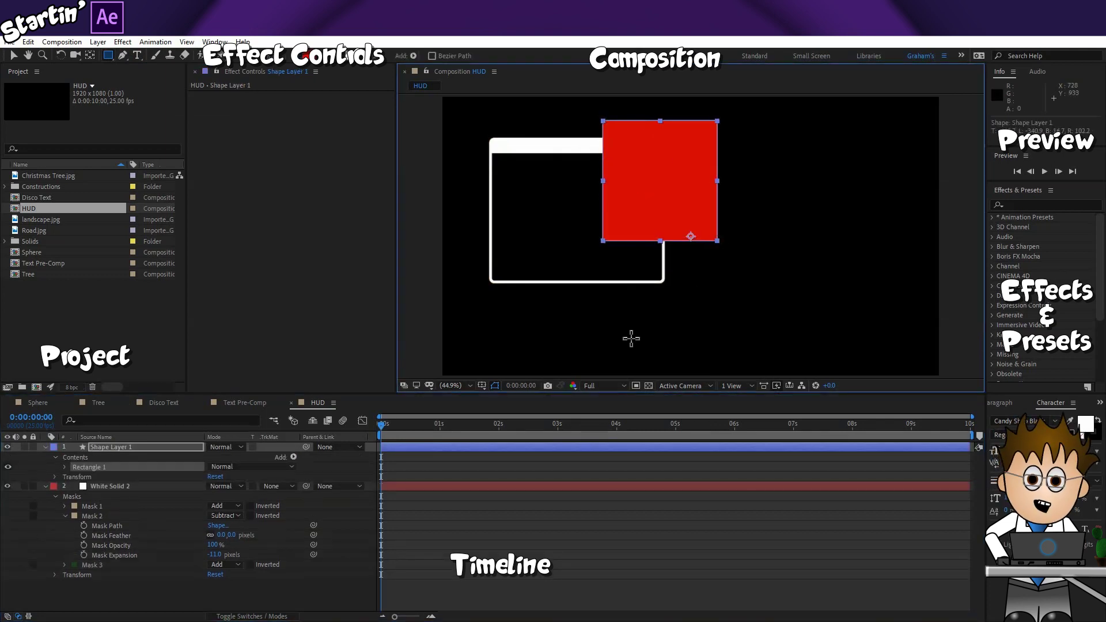
left_click(128, 451)
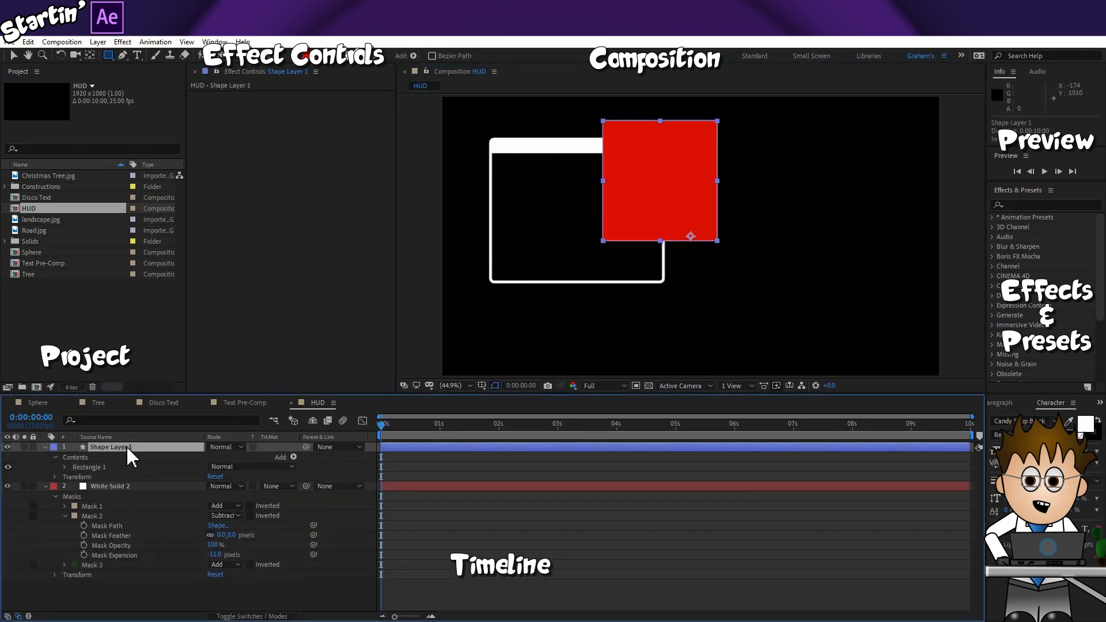
key("ctrl+z")
left_click_drag(474, 316, 625, 192)
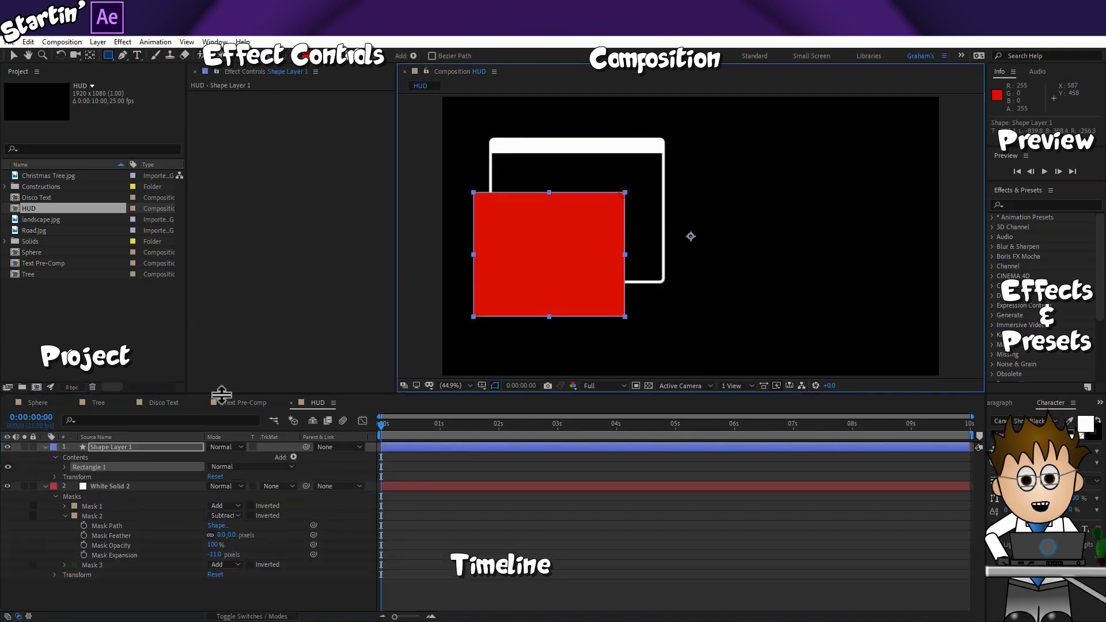
left_click(66, 467)
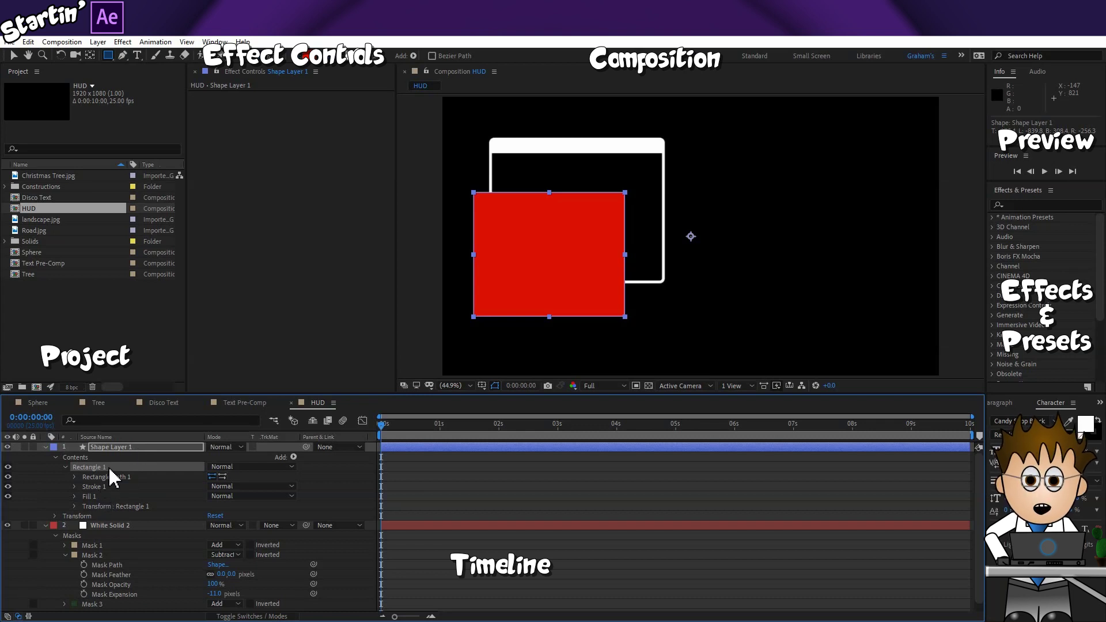
left_click(128, 447)
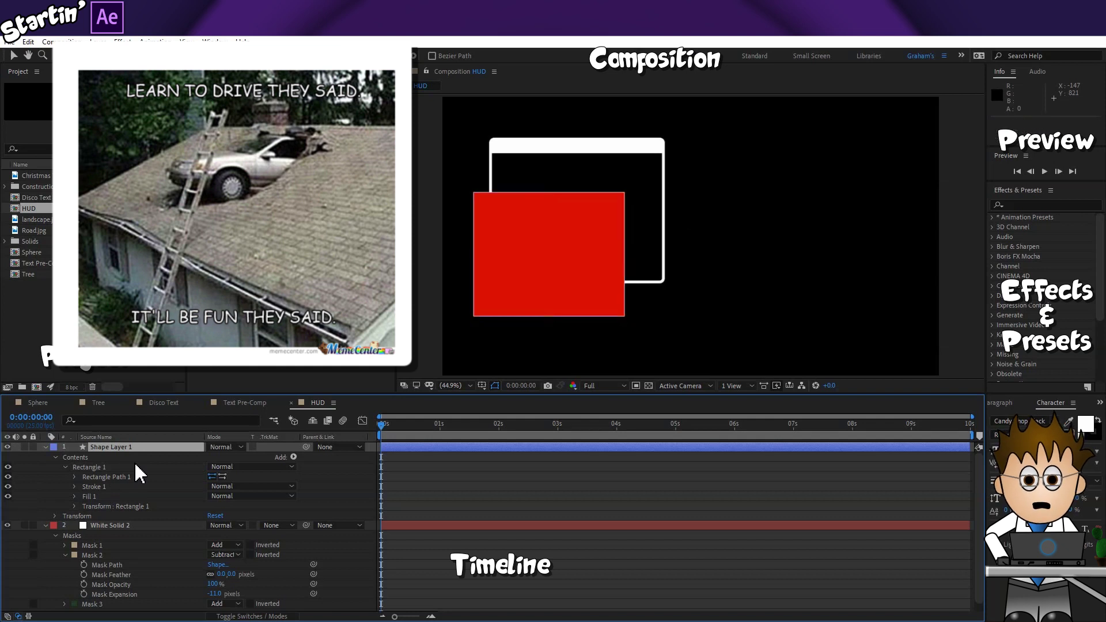
key("Delete")
left_click(123, 448)
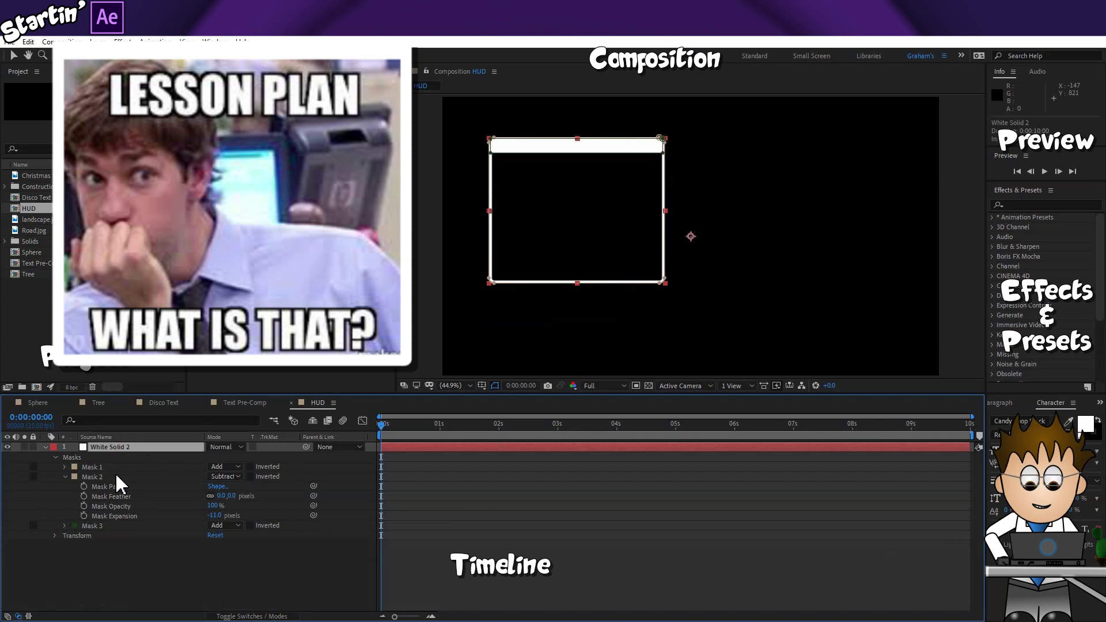
Lower Mask 3's opacity to 30% so the title bar turns grey.
left_click(84, 526)
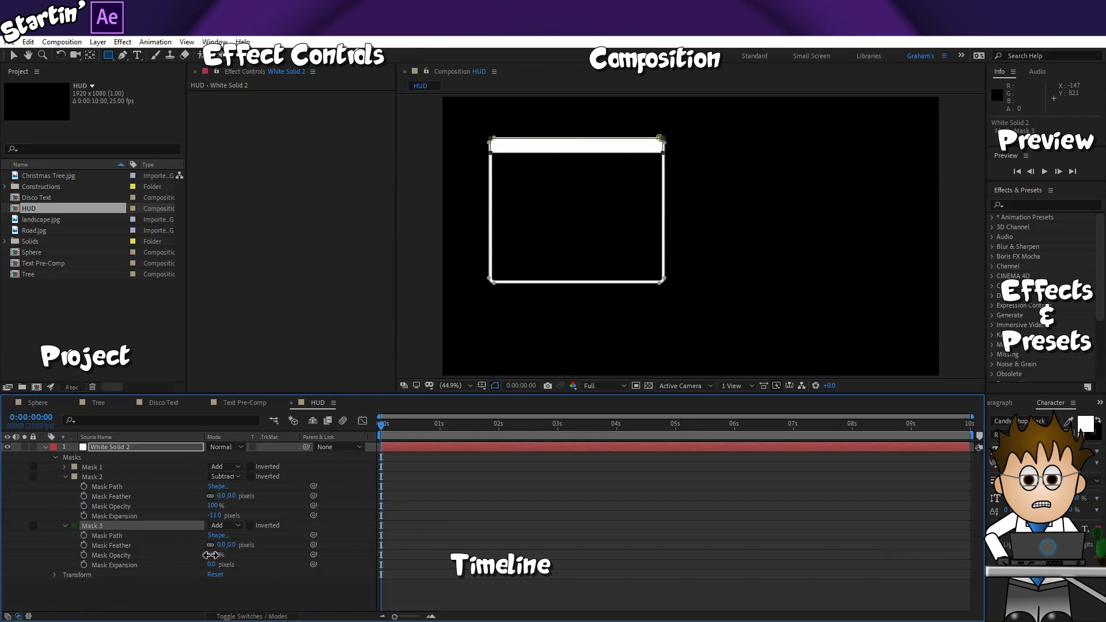
left_click_drag(212, 555, 175, 557)
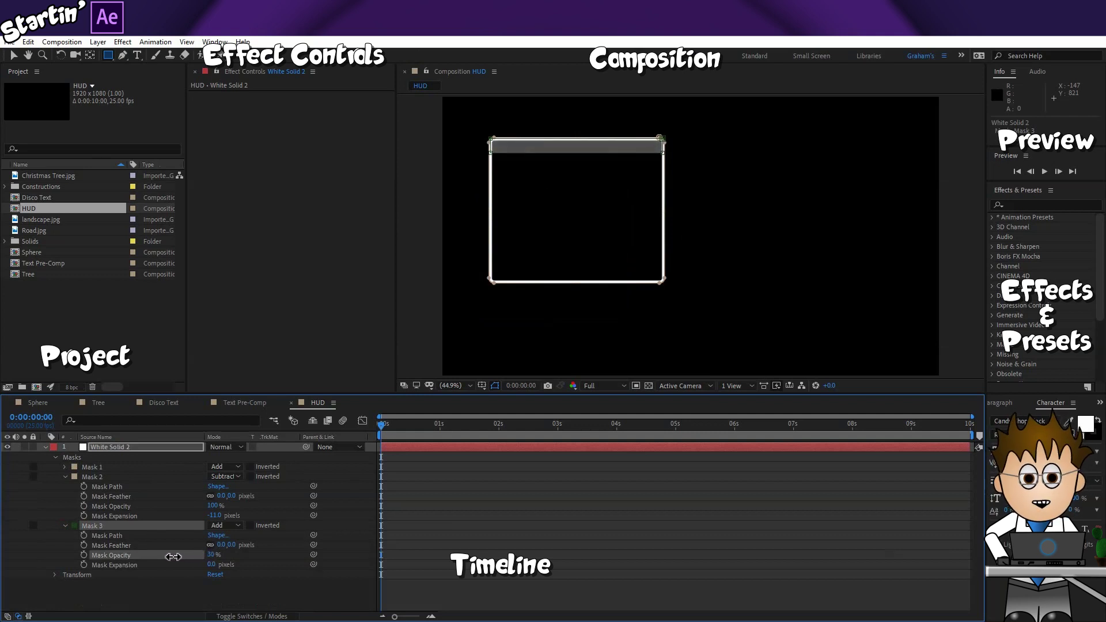
left_click(179, 575)
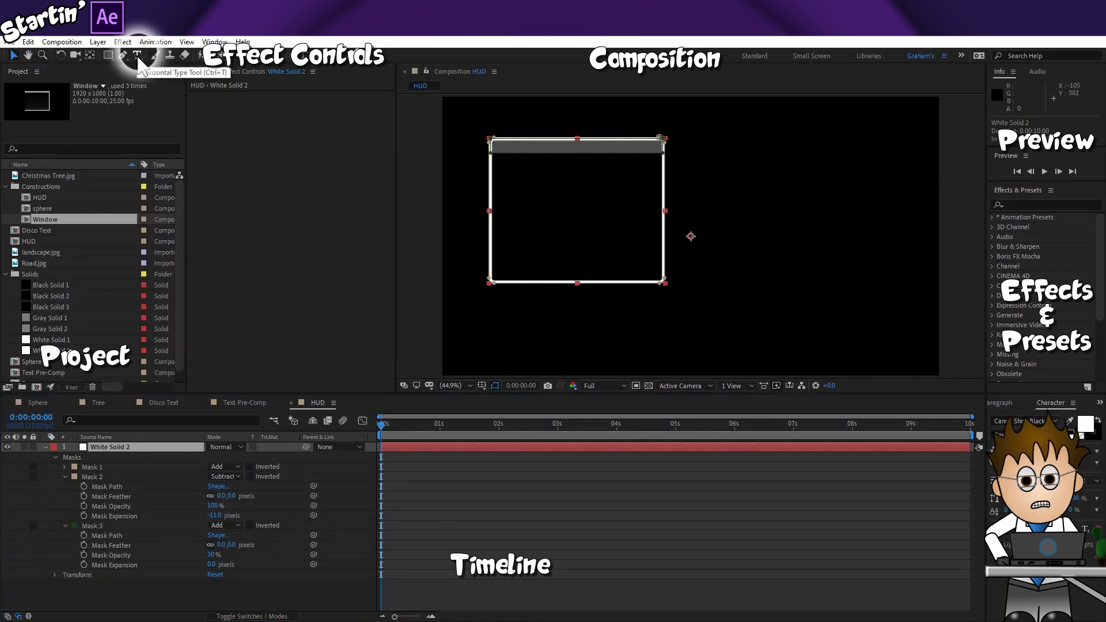
Add an × text layer in the HUD comp.
left_click(139, 57)
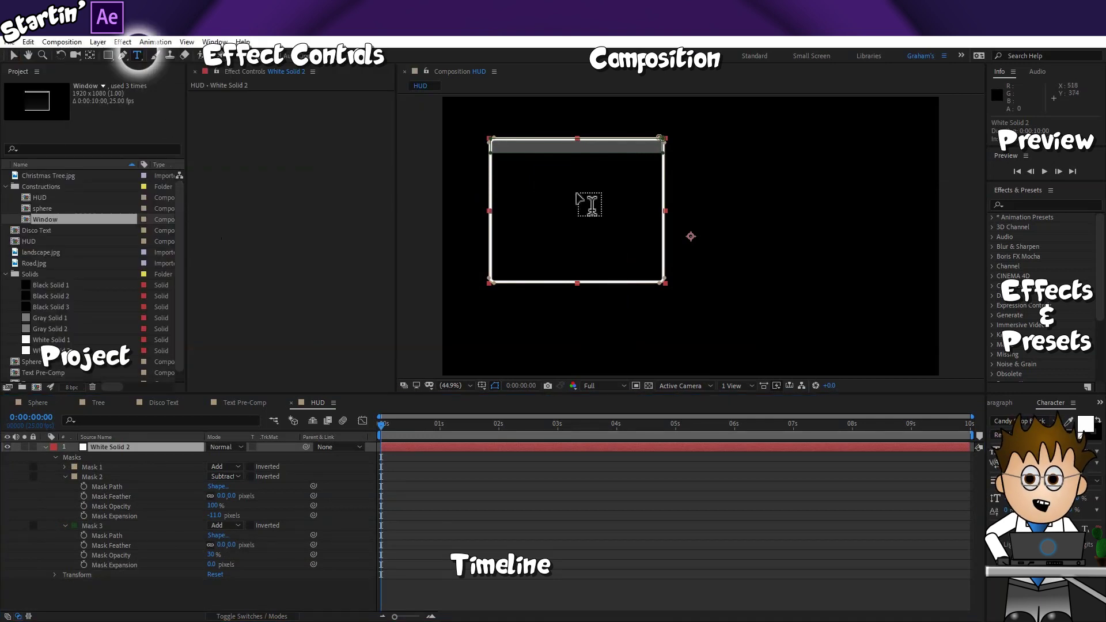
left_click(578, 196)
type("×")
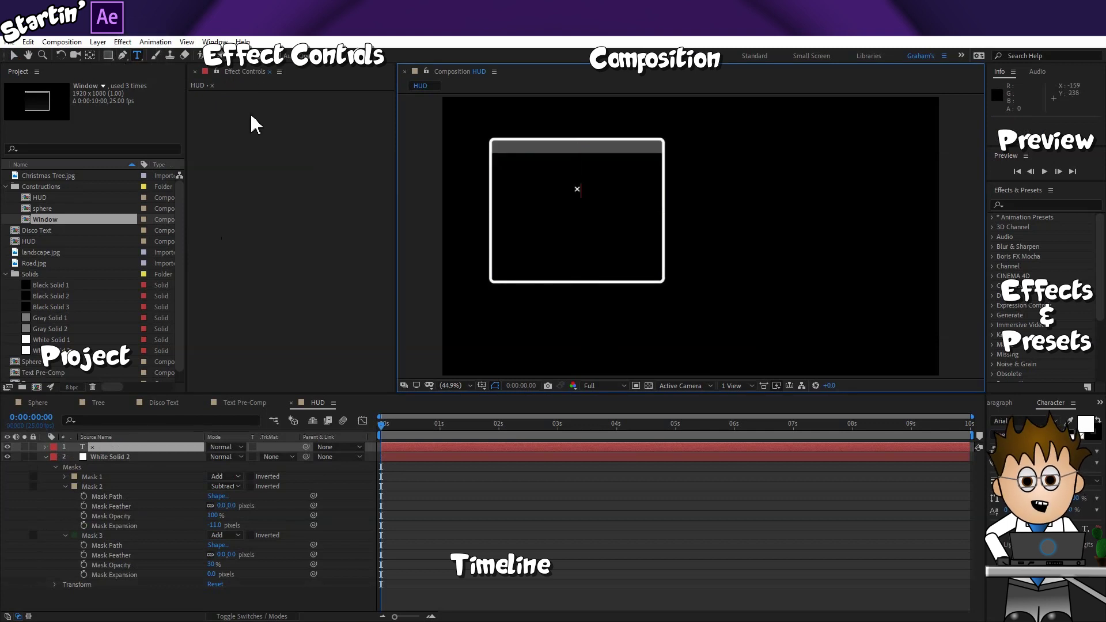
left_click(13, 55)
Move the × to the top-right corner of the window's title bar at 100% view.
key("slash")
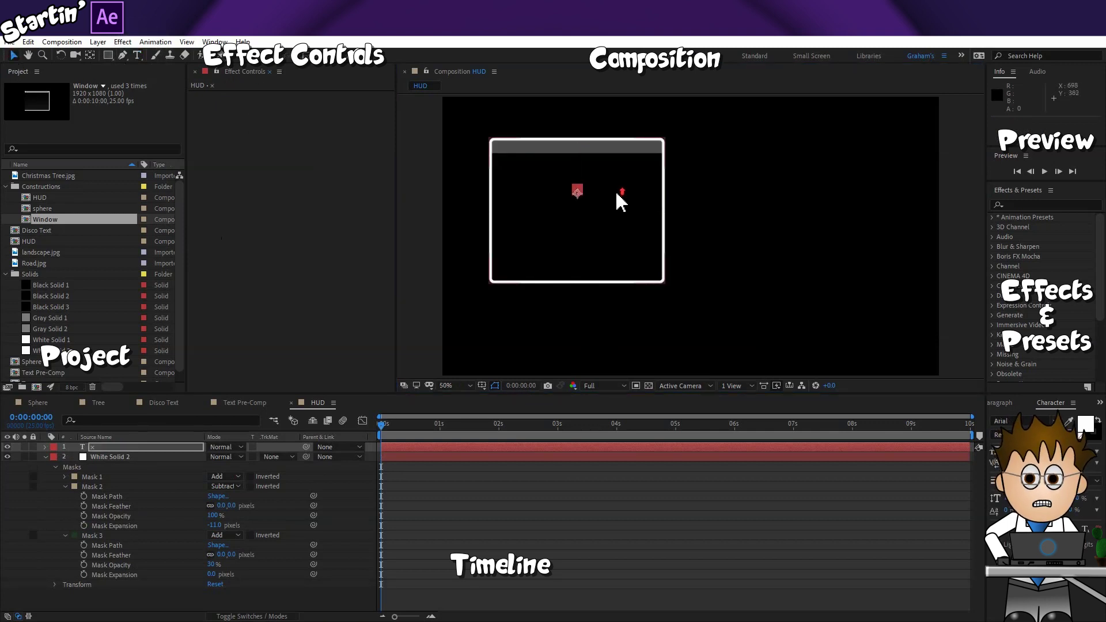
key("space")
left_click_drag(506, 163, 694, 305)
left_click_drag(631, 282, 806, 181)
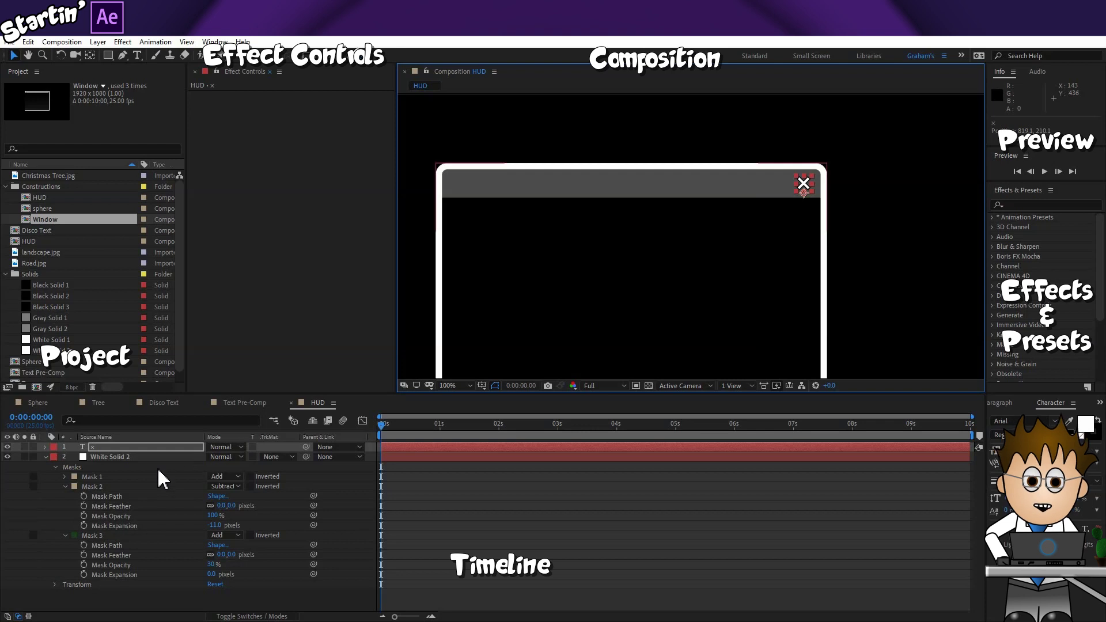
Draw Mask 4 around the × on White Solid 2 and set it to Subtract.
left_click(138, 457)
left_click(108, 55)
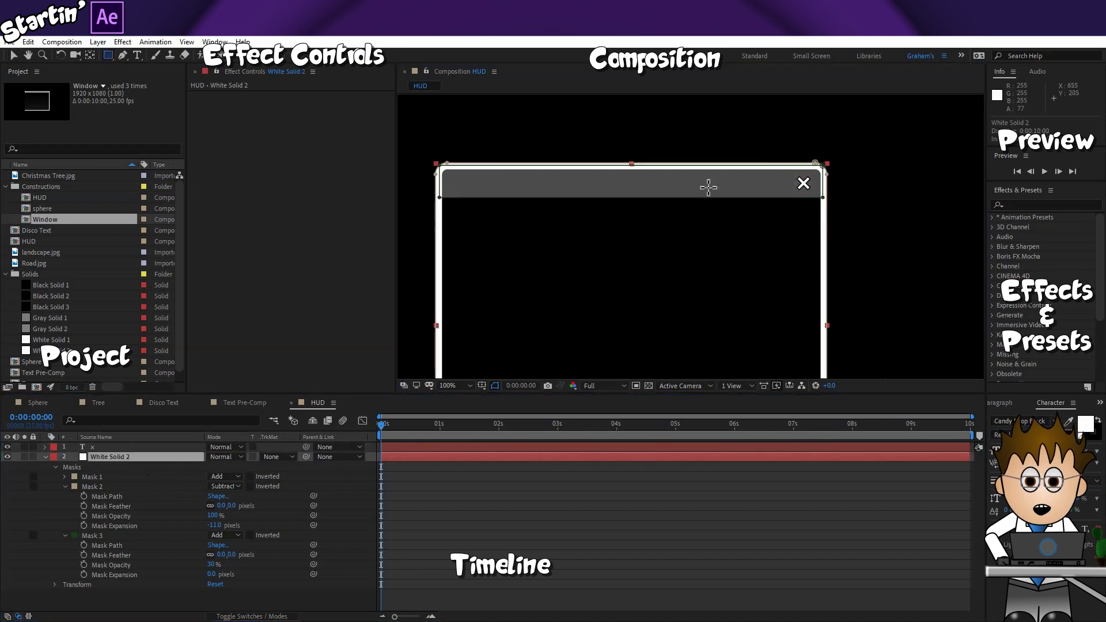
left_click_drag(794, 190, 818, 174)
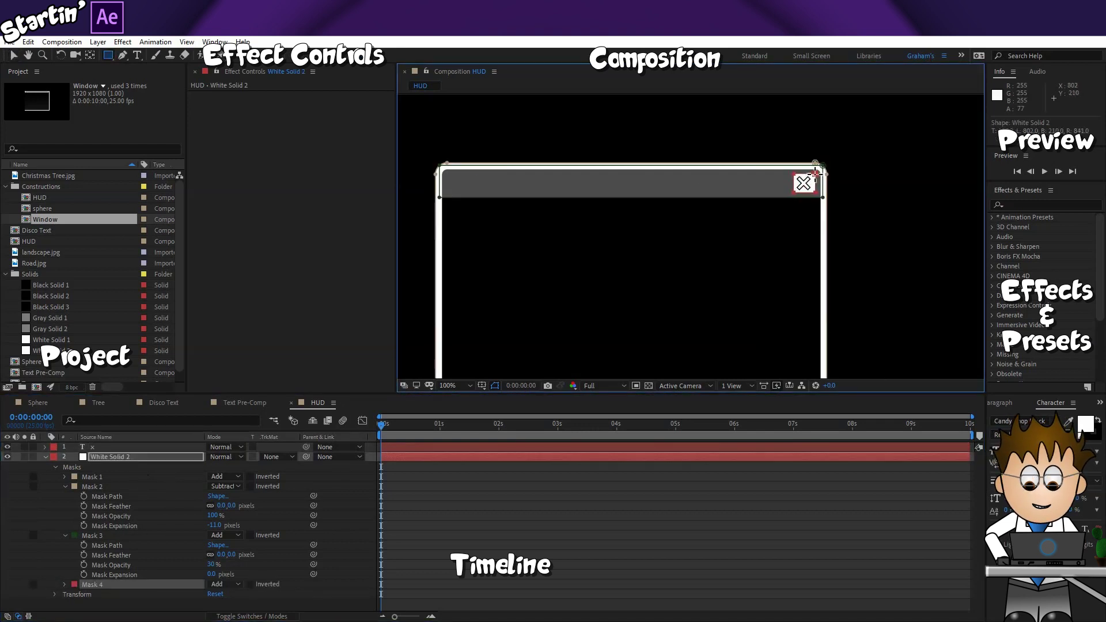
left_click(235, 585)
left_click(254, 523)
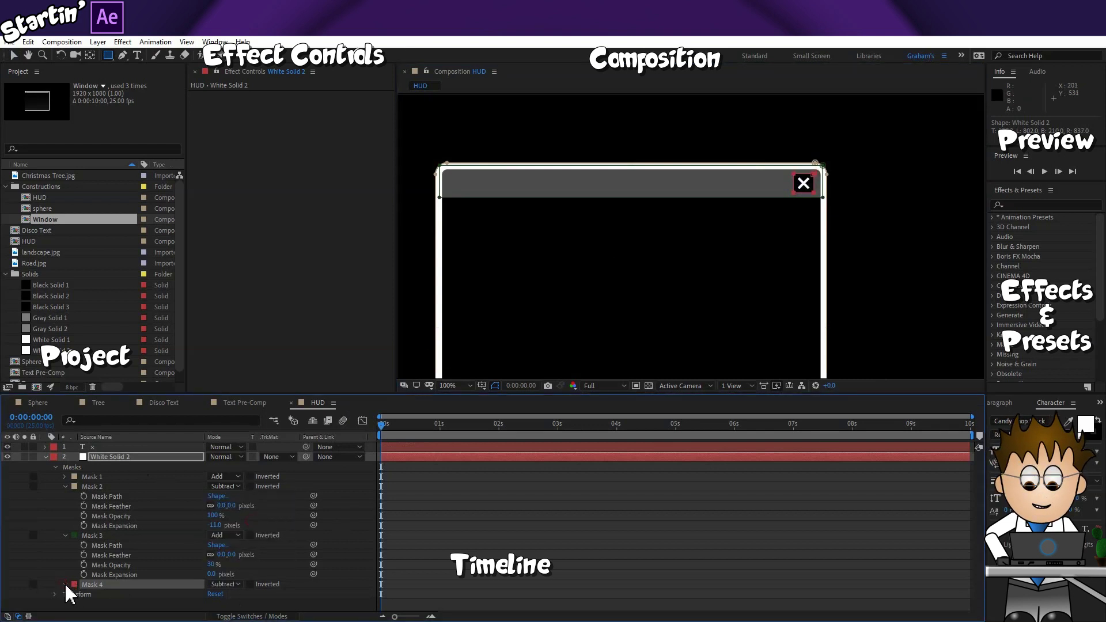
Lower Mask 4's opacity and set the viewer magnification to Fit.
left_click(66, 585)
left_click_drag(211, 597, 178, 600)
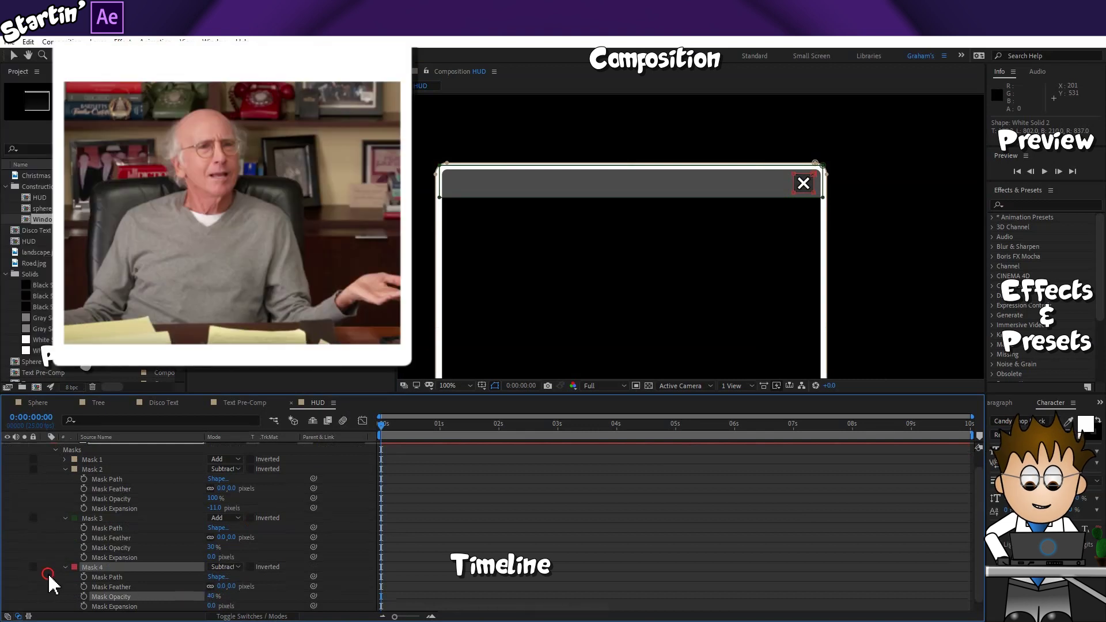
left_click(47, 573)
scroll(136, 499, "up", 1)
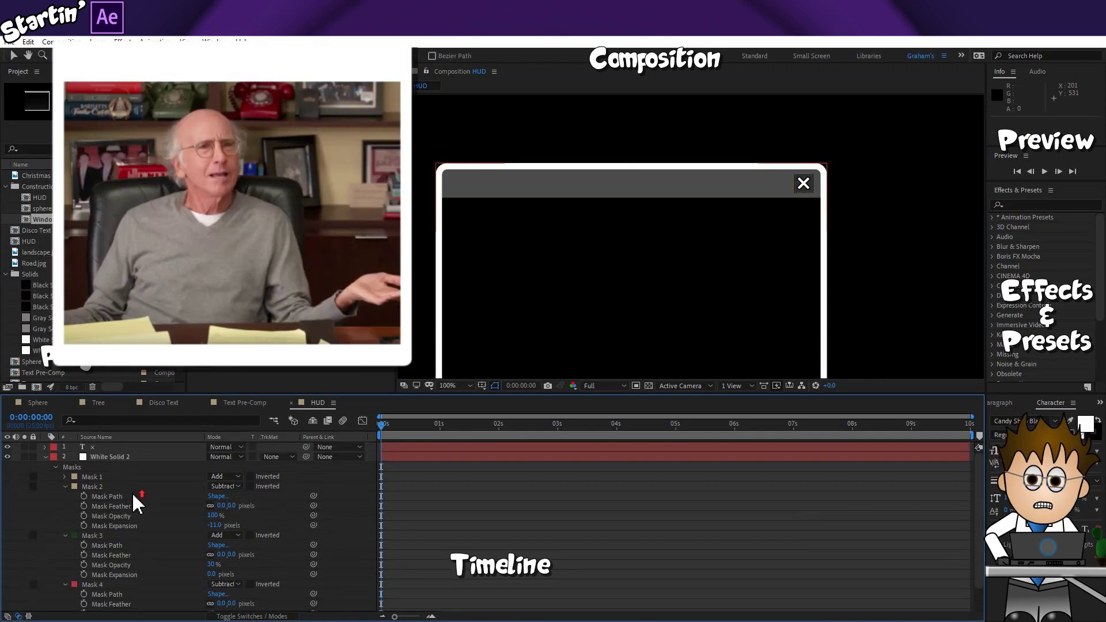
left_click(135, 457)
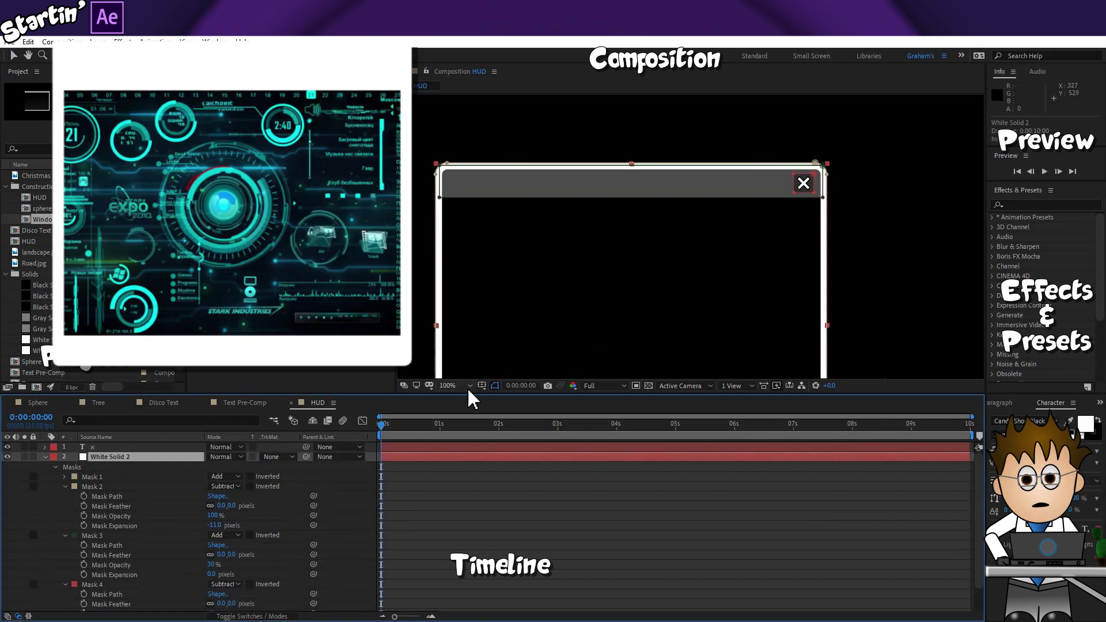
left_click(468, 386)
left_click(472, 403)
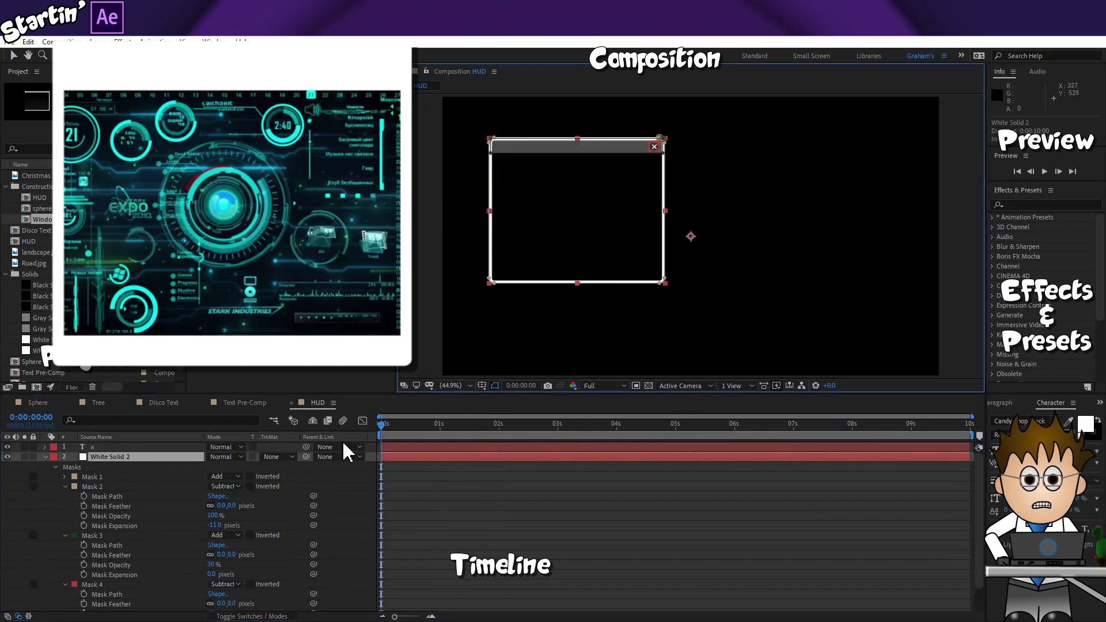
left_click(56, 509)
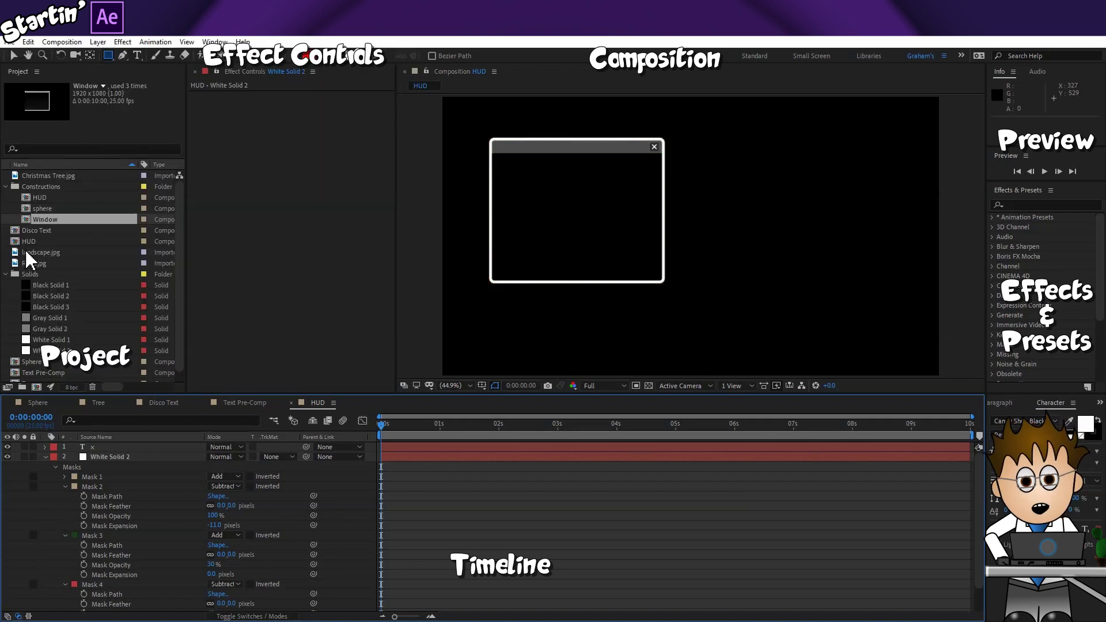
Add landscape.jpg as the bottom layer and scale it to 164% to fill the frame.
left_click_drag(36, 252, 49, 478)
scroll(49, 479, "up", 5)
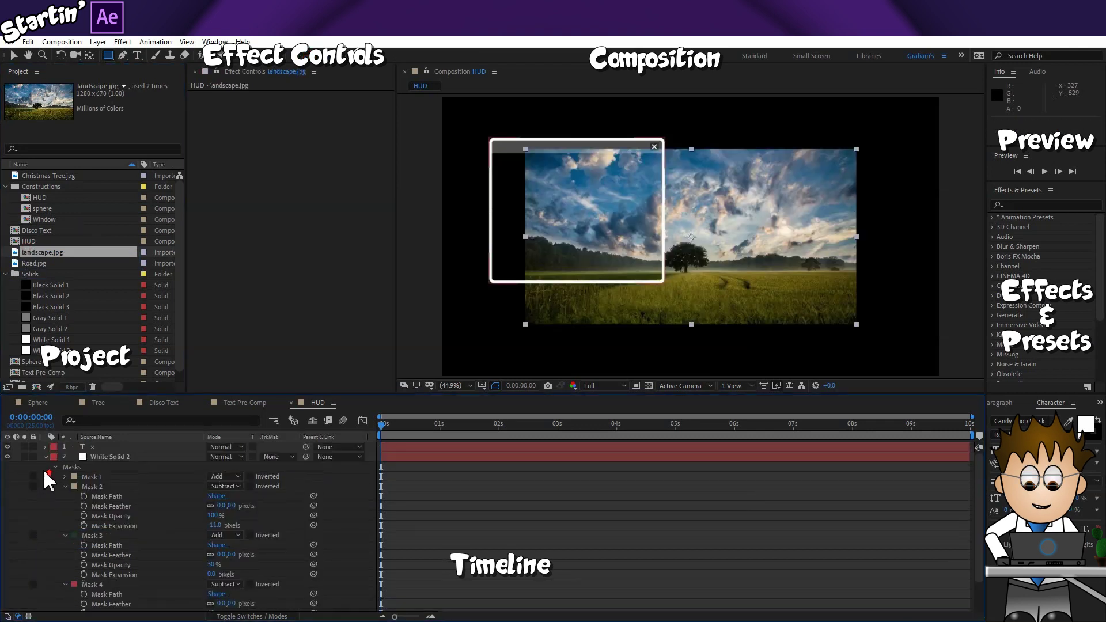
left_click(45, 457)
key("s")
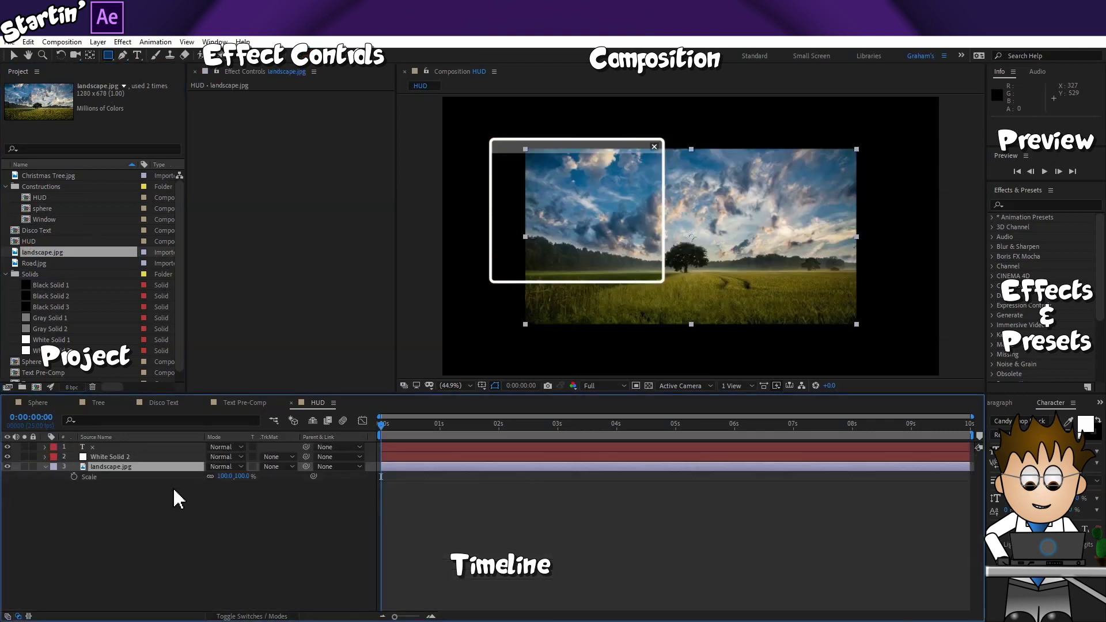
left_click_drag(223, 477, 261, 480)
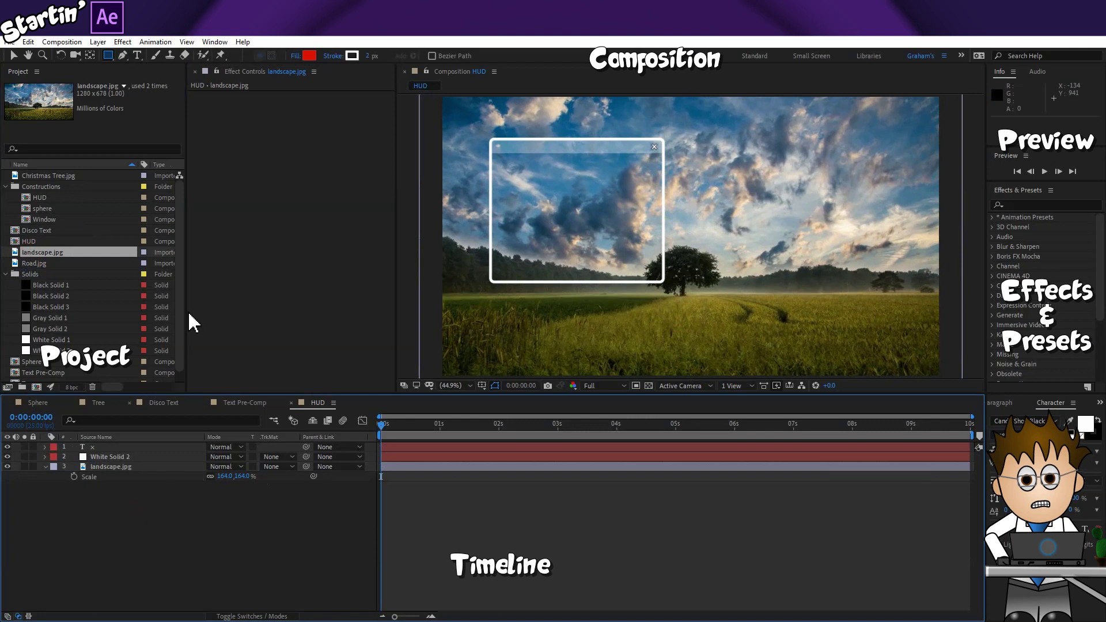
Create a black solid, Black Solid 4, and move it below White Solid 2.
left_click(98, 42)
mouse_move(115, 54)
left_click(354, 68)
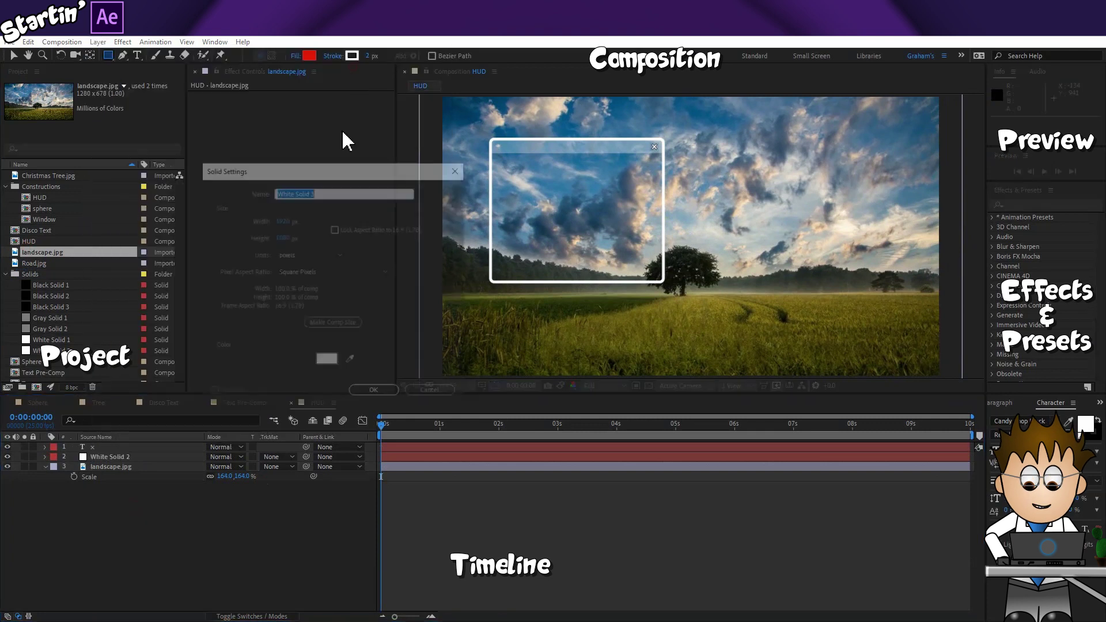
left_click(322, 359)
left_click_drag(231, 422, 191, 465)
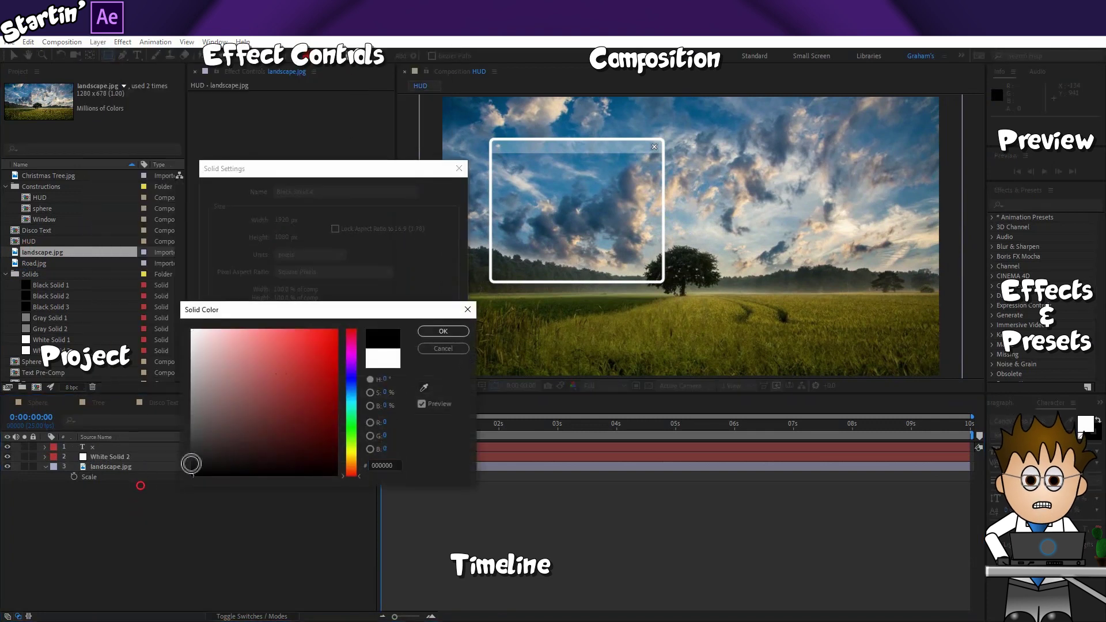
left_click(444, 332)
left_click(335, 324)
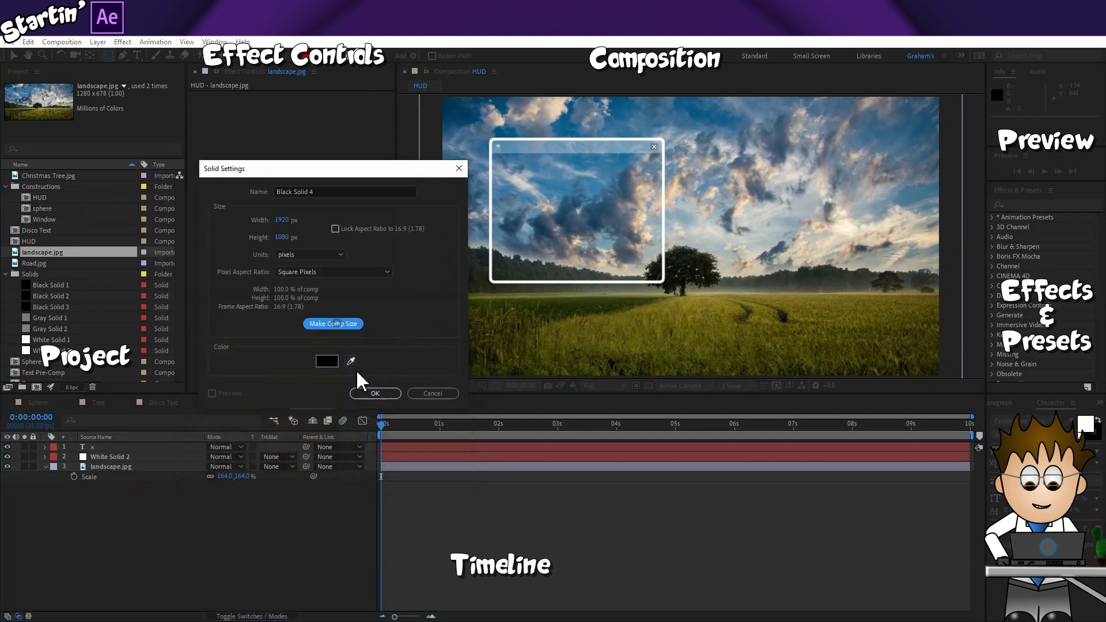
left_click(376, 393)
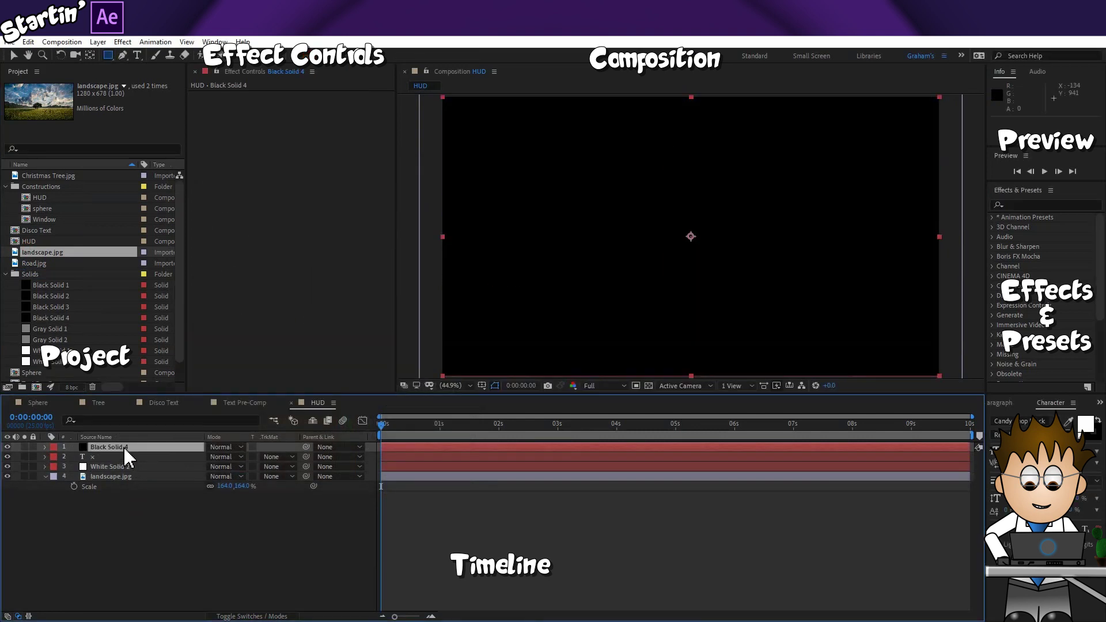
left_click_drag(125, 449, 123, 476)
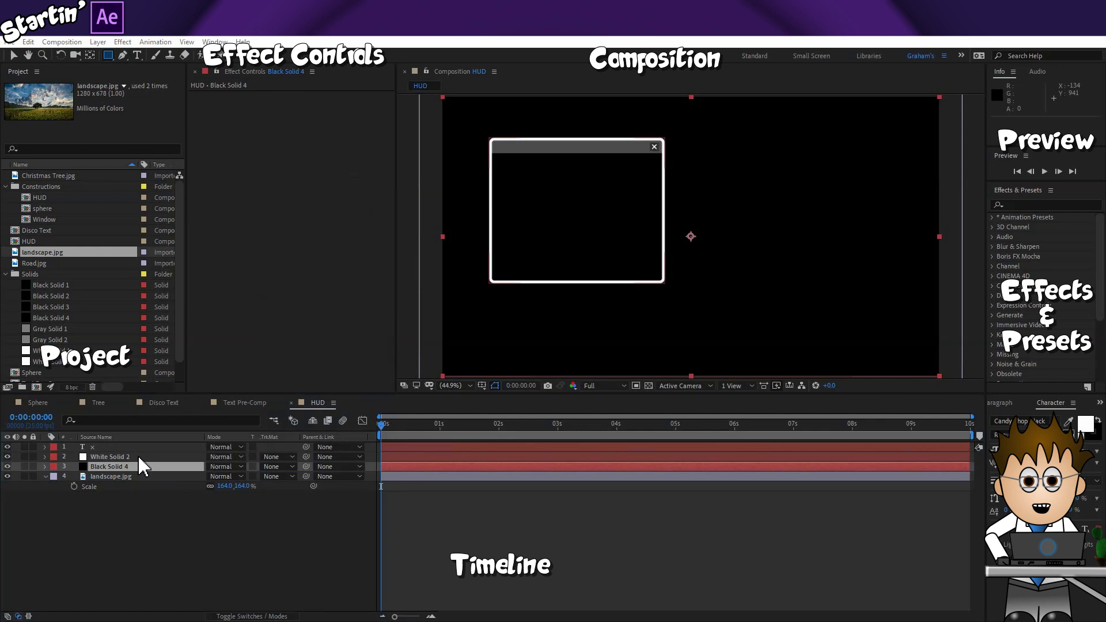
Copy White Solid 2's Mask 1 and paste it onto Black Solid 4.
left_click(138, 458)
key("m")
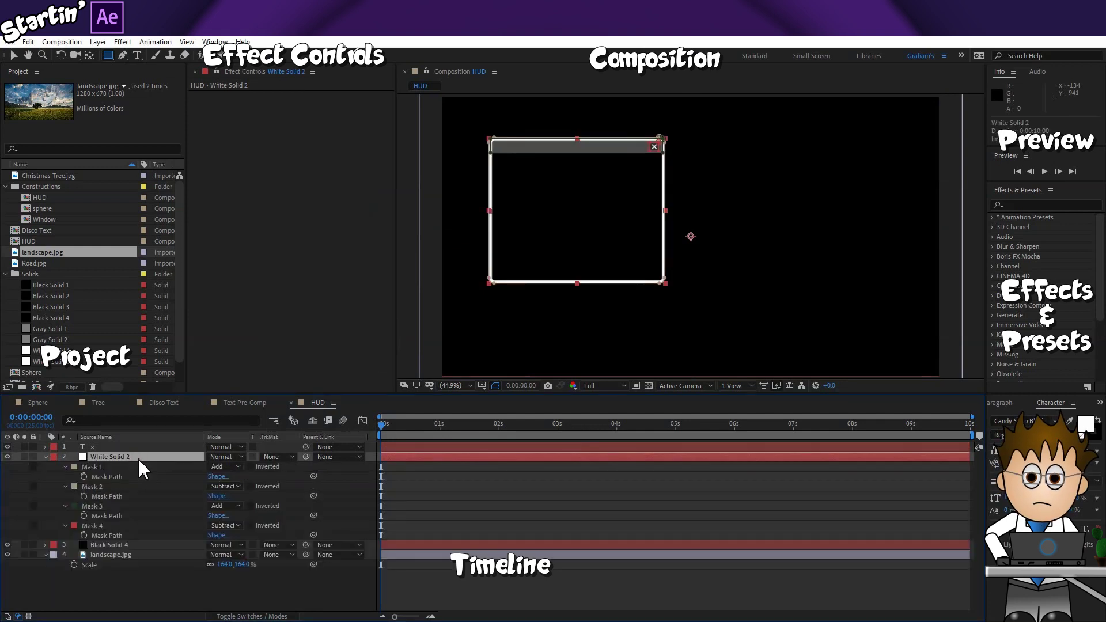
left_click(101, 468)
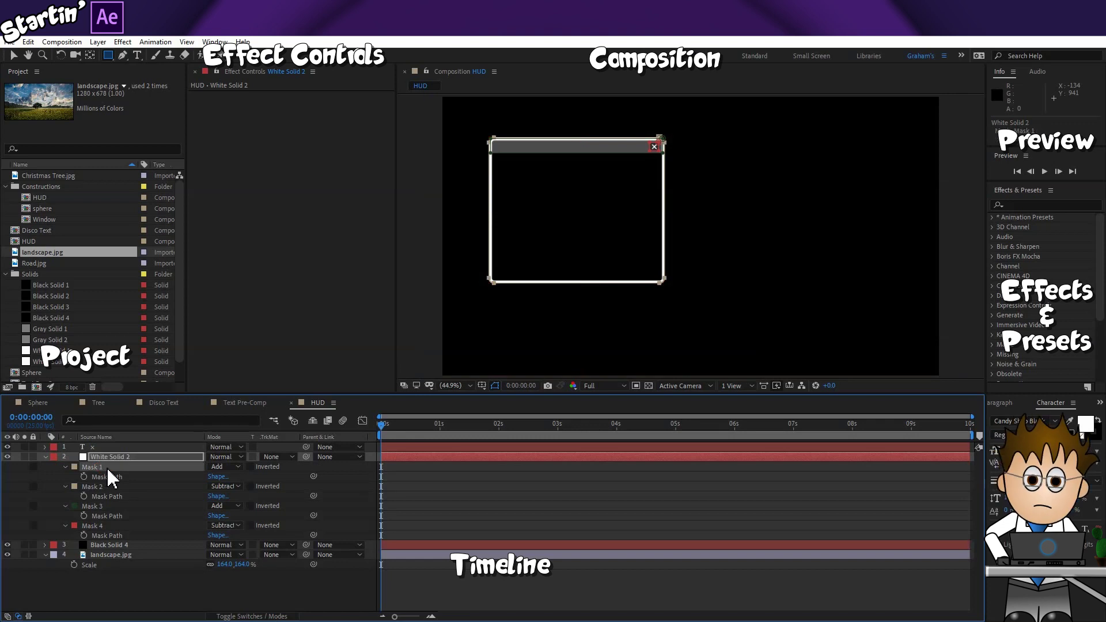
left_click(29, 42)
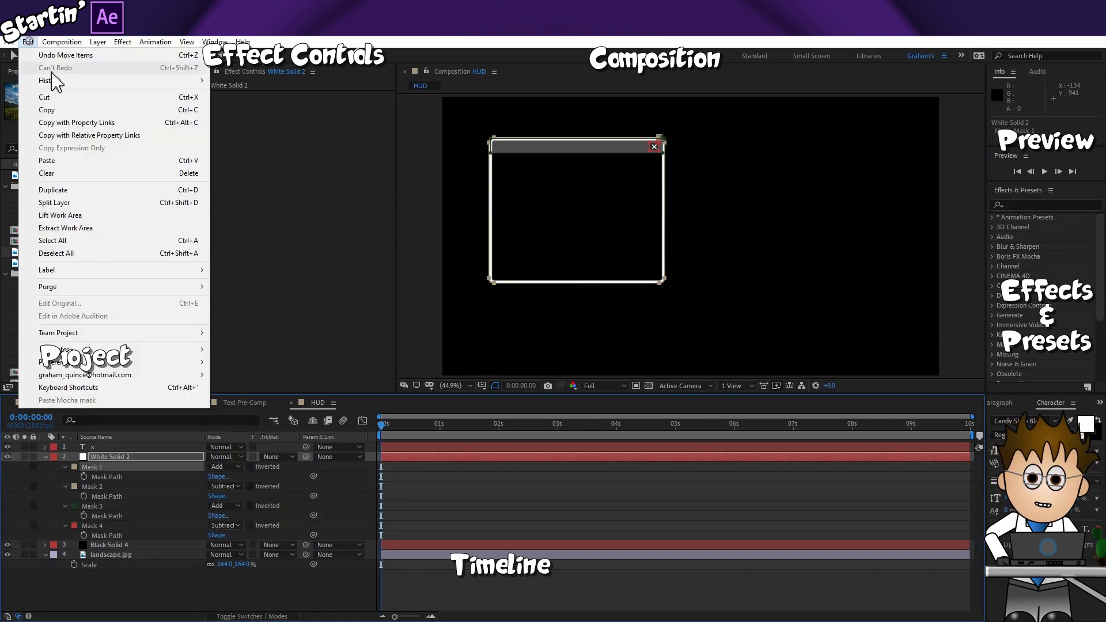
left_click(76, 110)
left_click(100, 545)
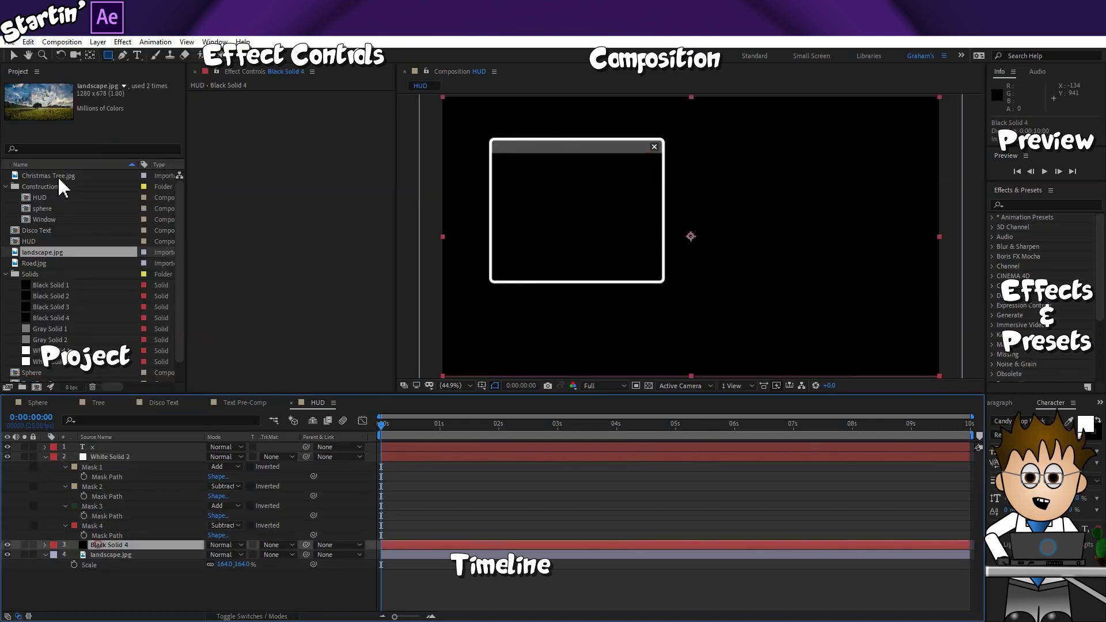
left_click(31, 43)
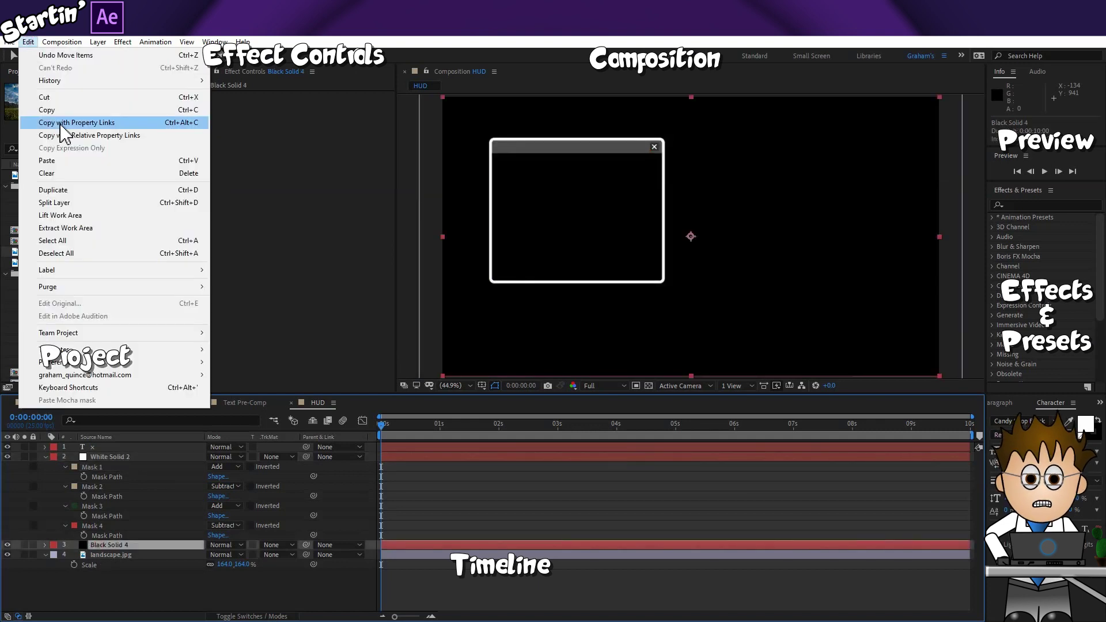
left_click(67, 155)
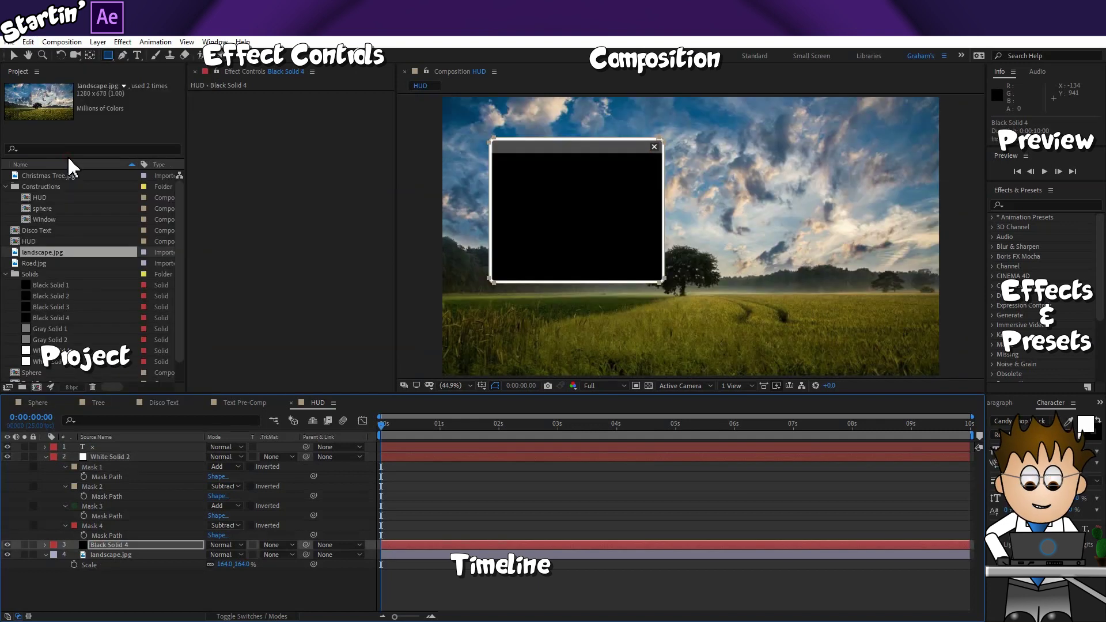
Set Black Solid 4's opacity to 44% so the landscape shows through.
left_click(46, 545)
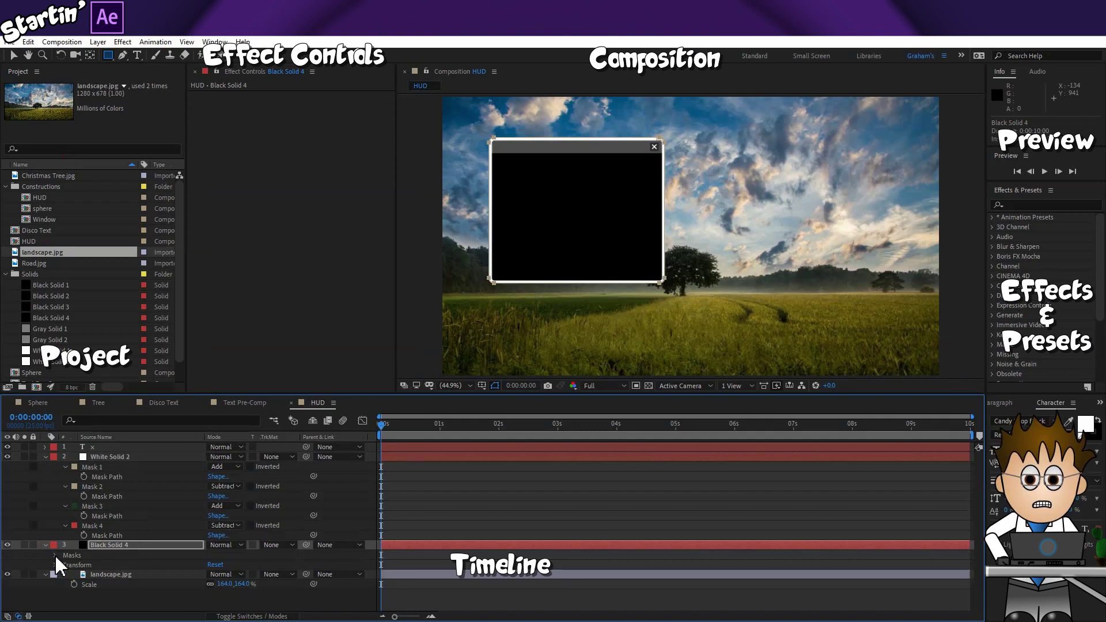
left_click(55, 556)
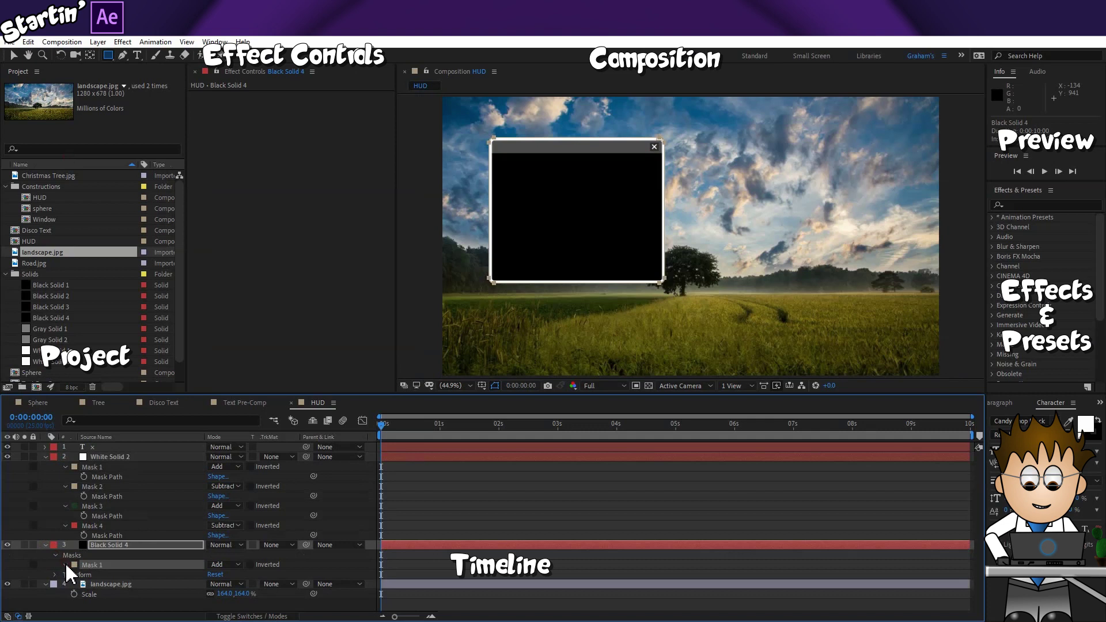
left_click(66, 565)
scroll(115, 582, "down", 1)
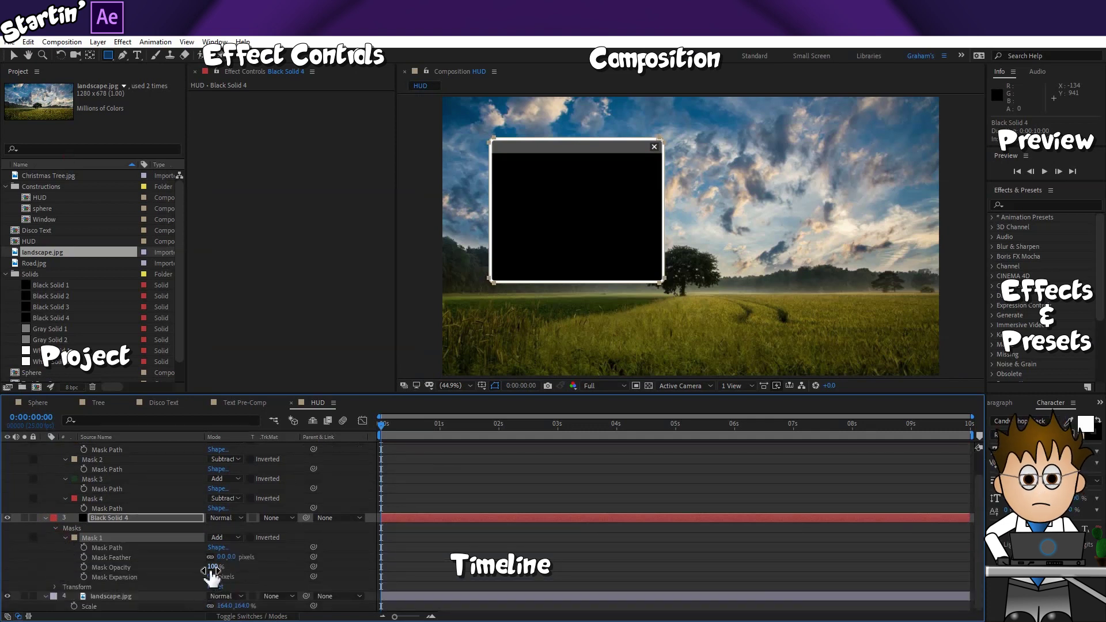
left_click(166, 516)
key("t")
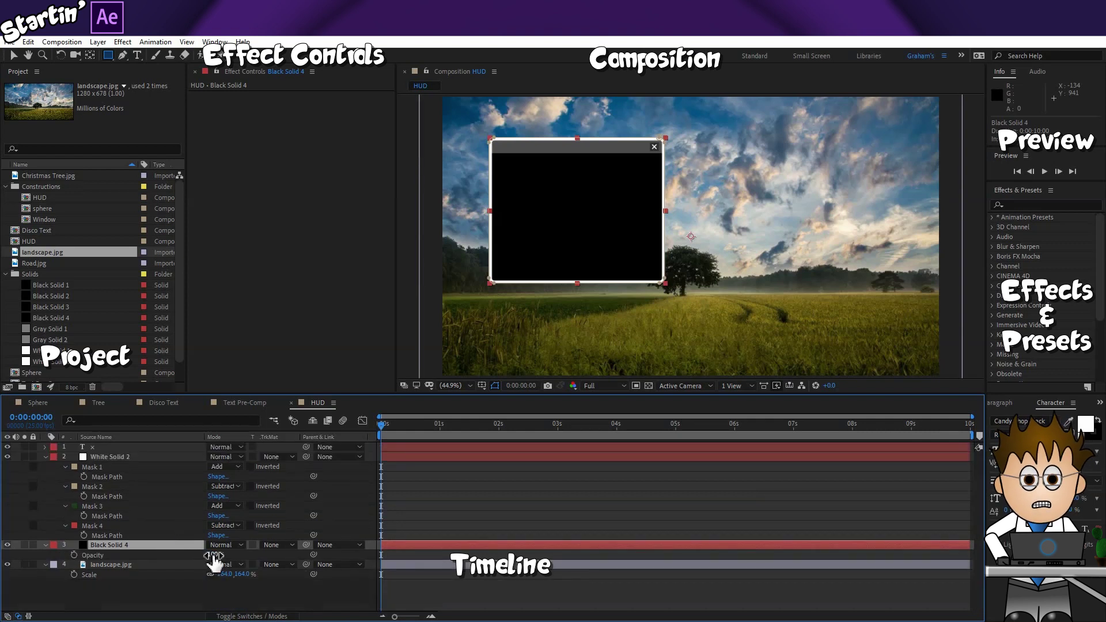
left_click_drag(212, 555, 185, 554)
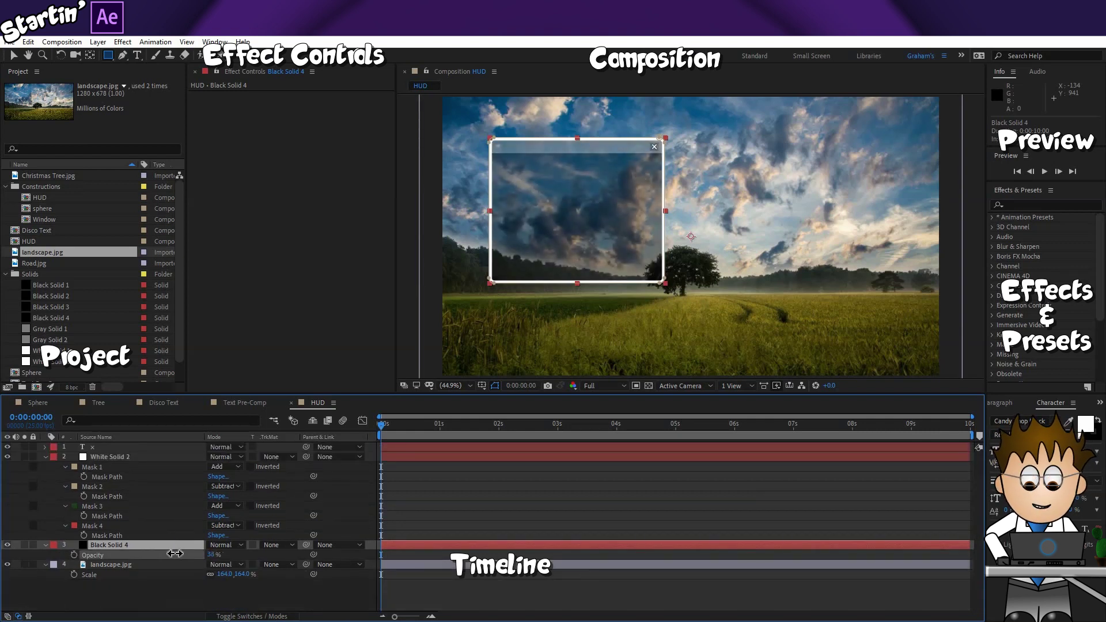
left_click(172, 565)
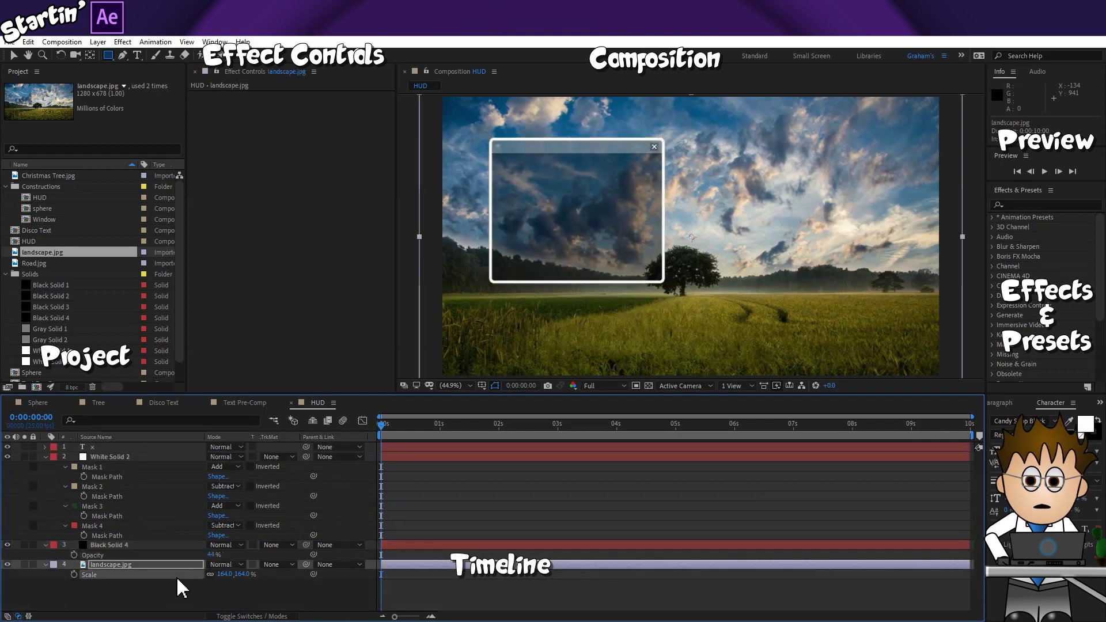
Try moving the White Solid 2 frame over the tree, then undo the move.
left_click(132, 457)
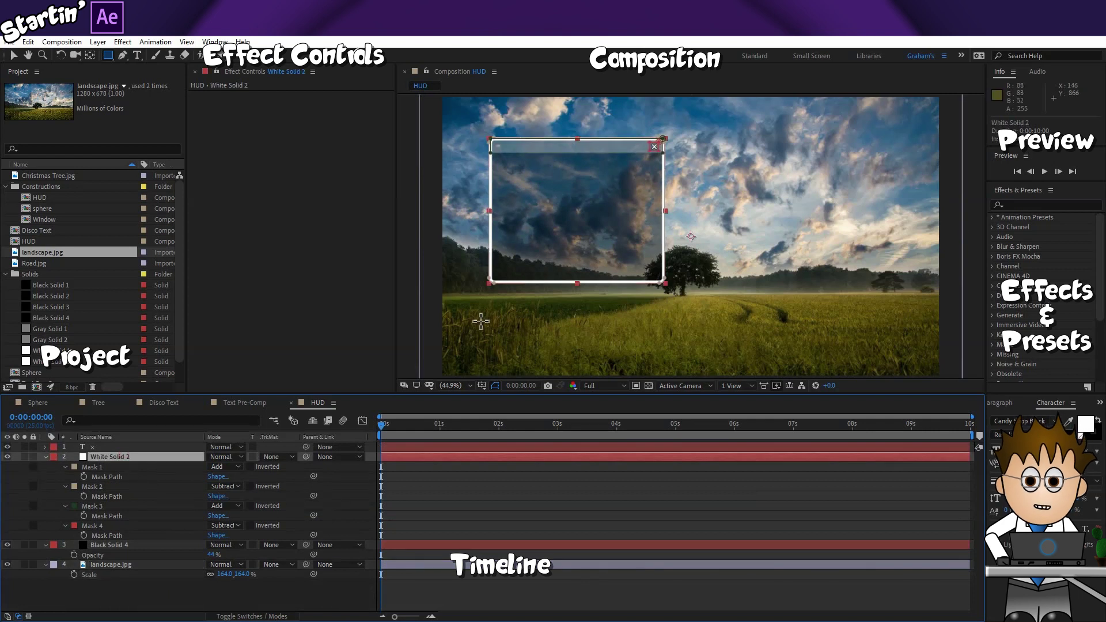
left_click(14, 56)
left_click(542, 185)
left_click_drag(546, 195, 734, 254)
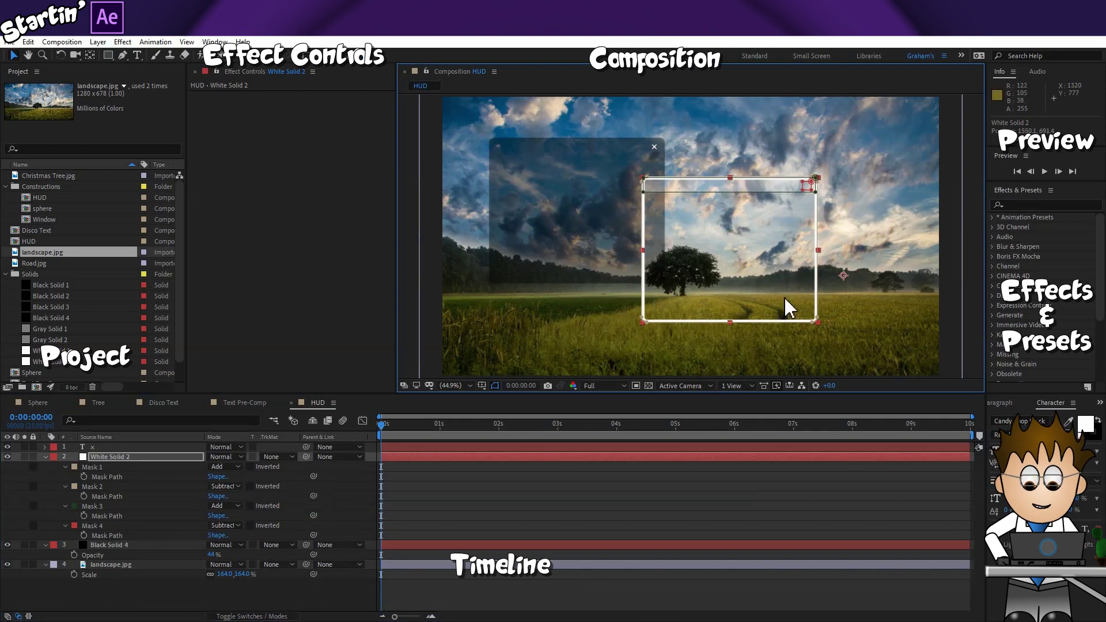
key("ctrl+z")
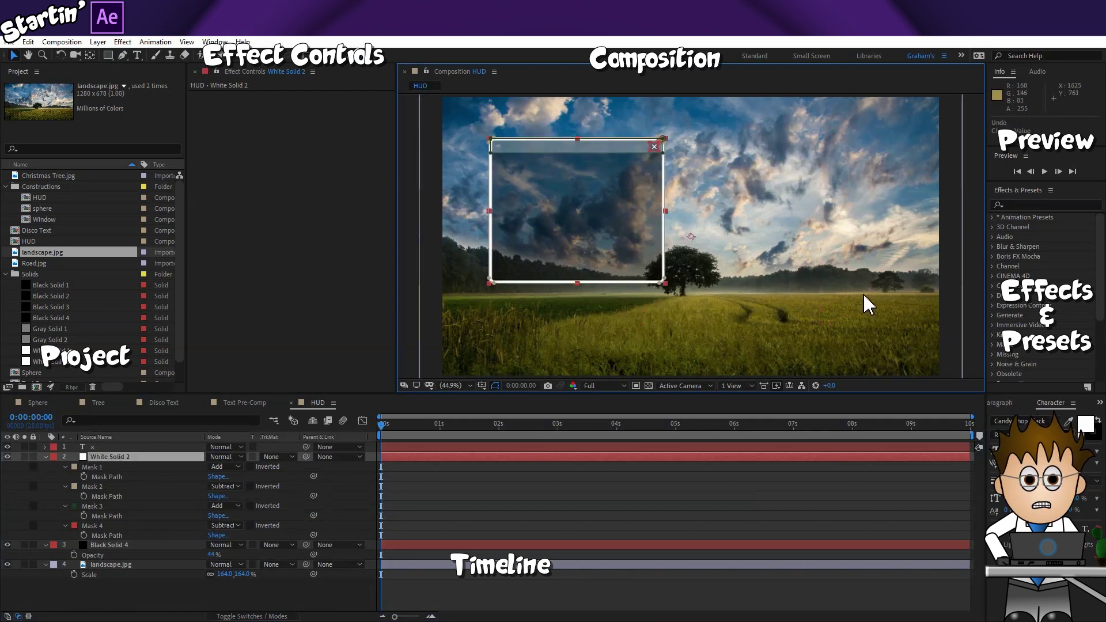
left_click(103, 447)
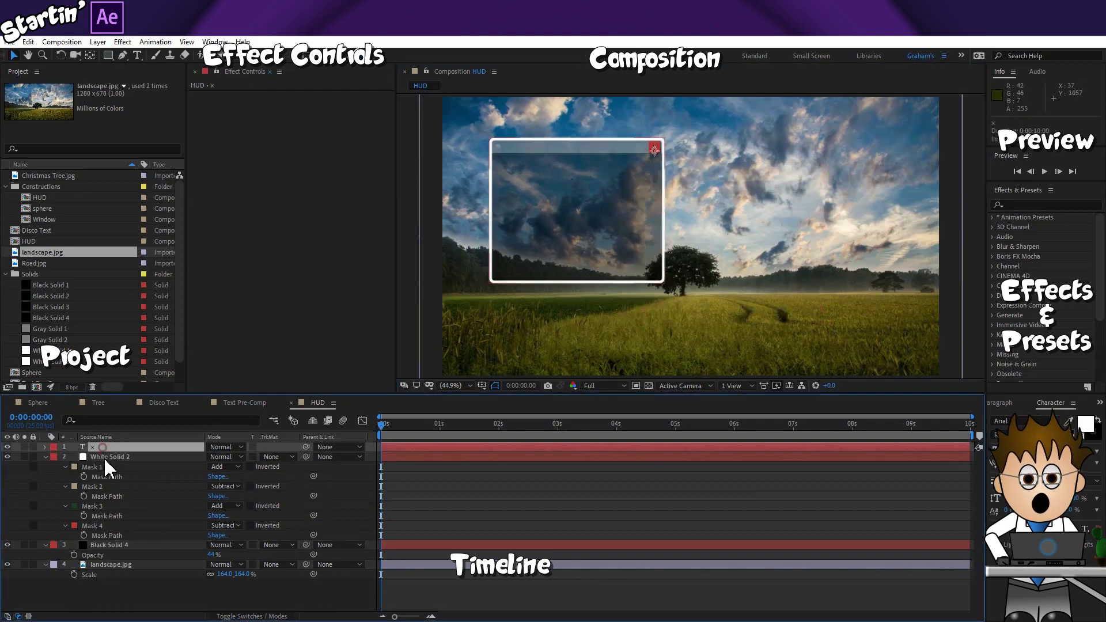
Pre-compose the ×, White Solid 2 and Black Solid 4 layers into 'Window', moving all attributes.
left_click(127, 544, "shift")
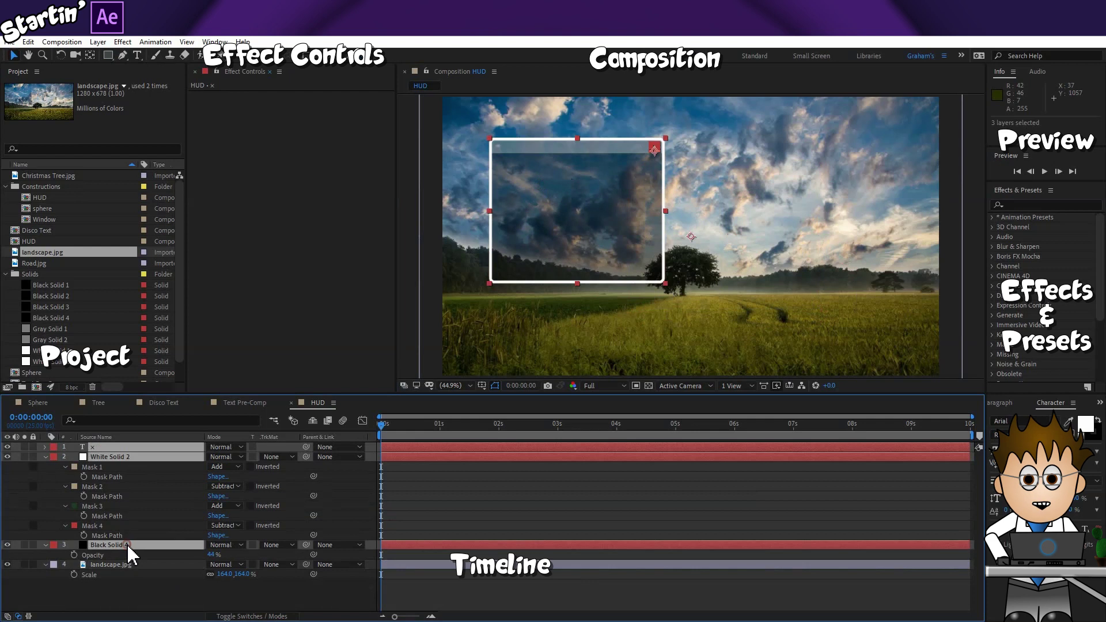
right_click(119, 457)
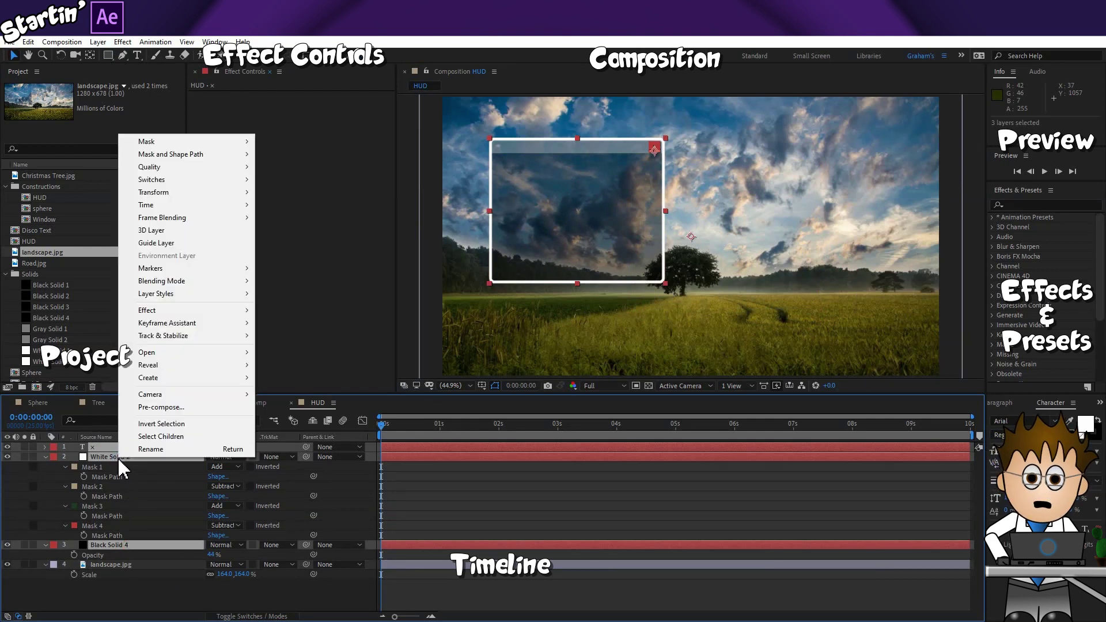
left_click(199, 408)
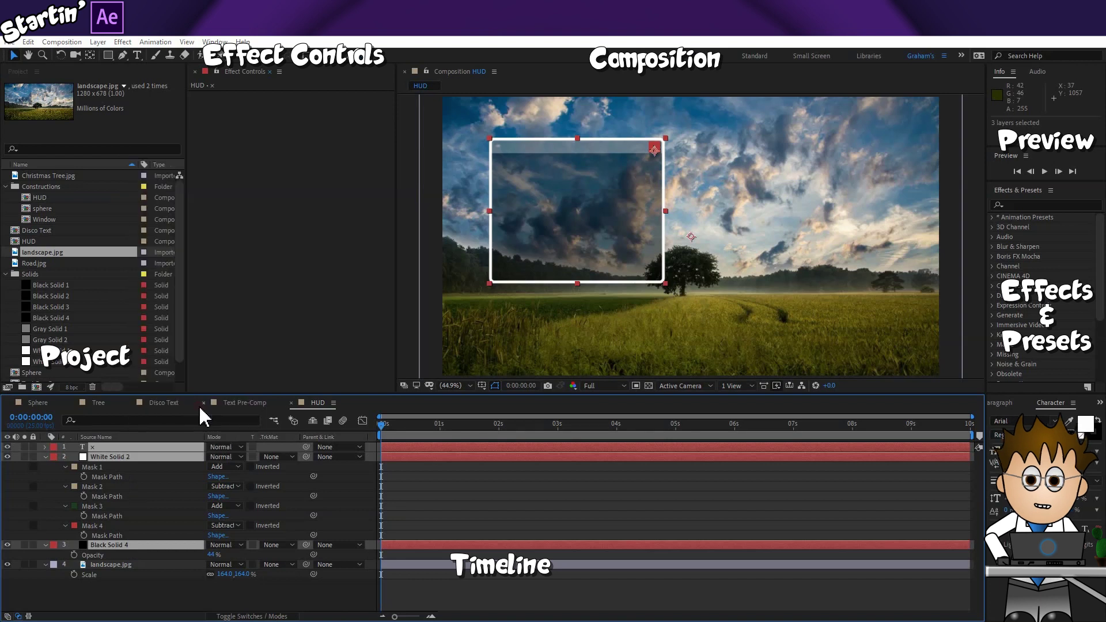
type("Window")
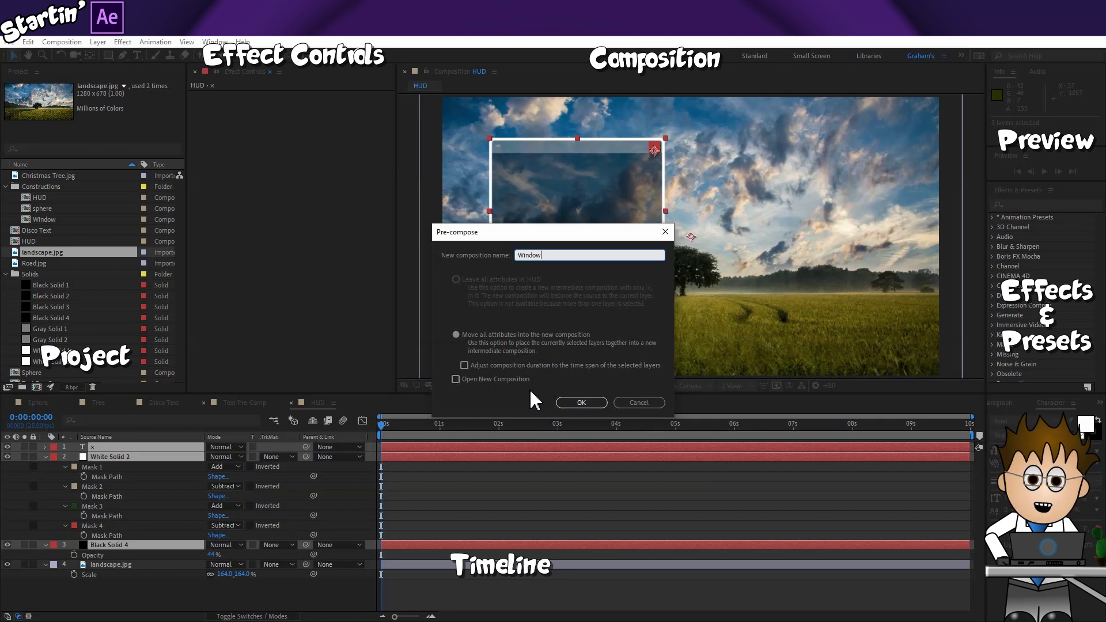
left_click(582, 402)
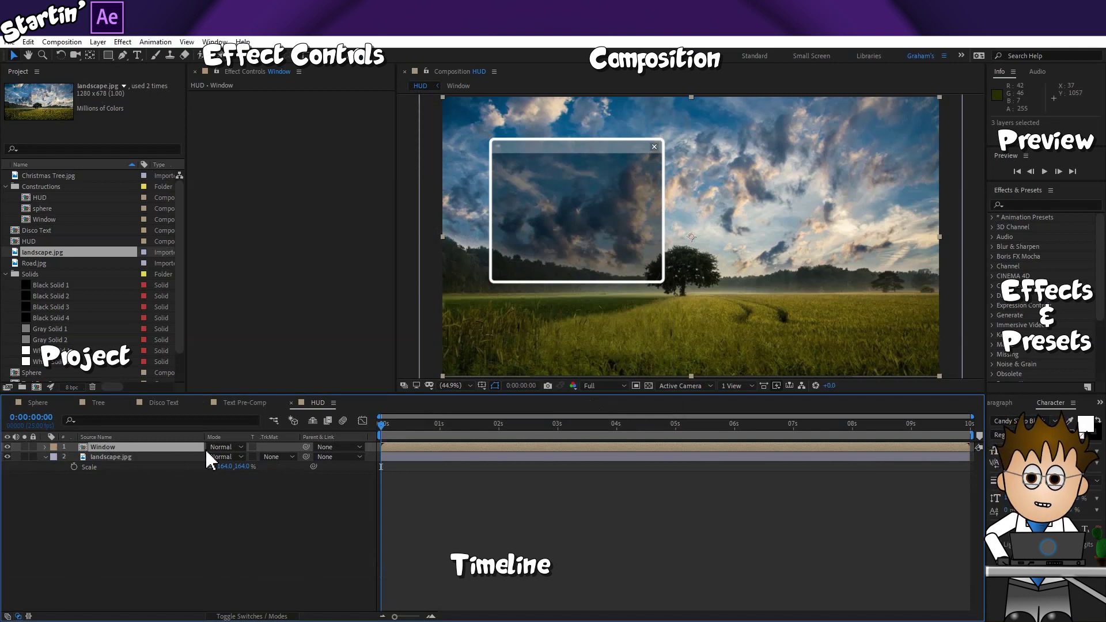
left_click(45, 447)
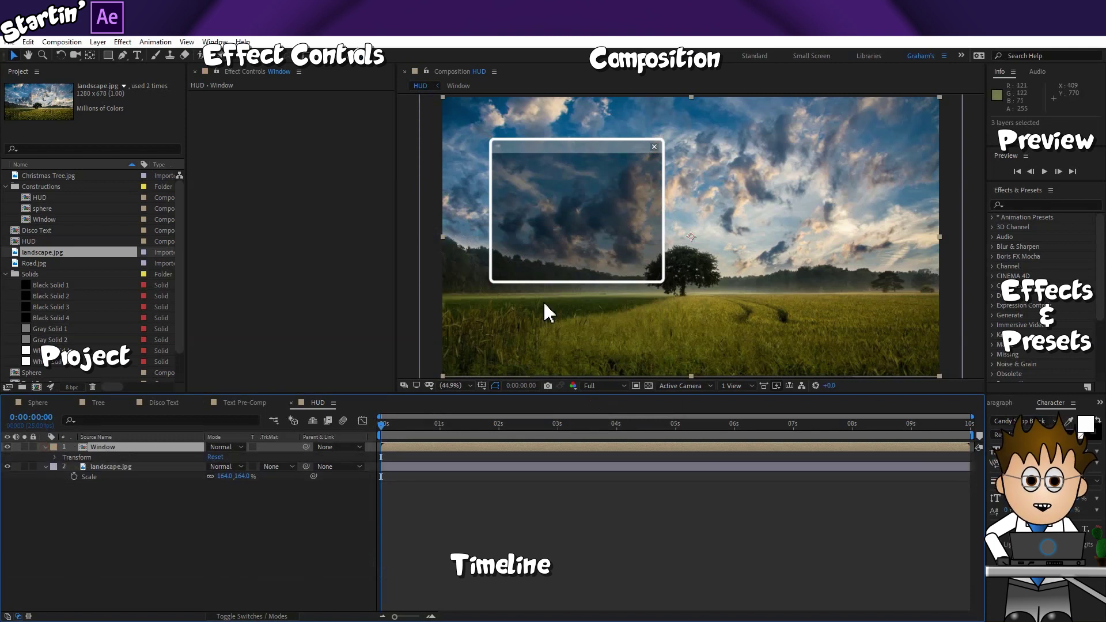
left_click_drag(546, 314, 550, 287)
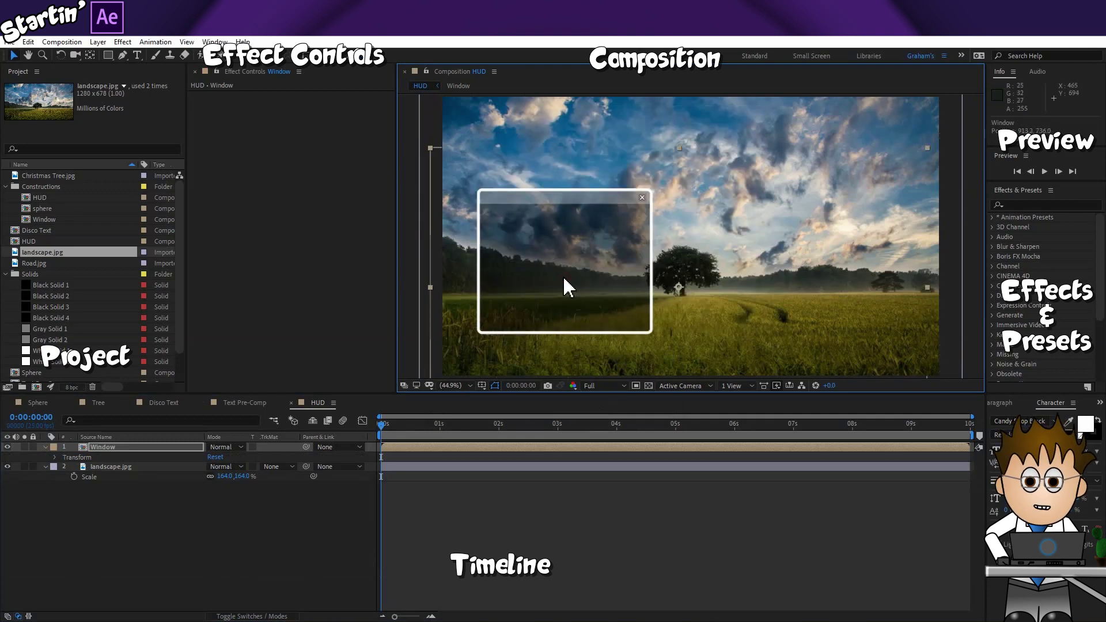
key("ctrl+z")
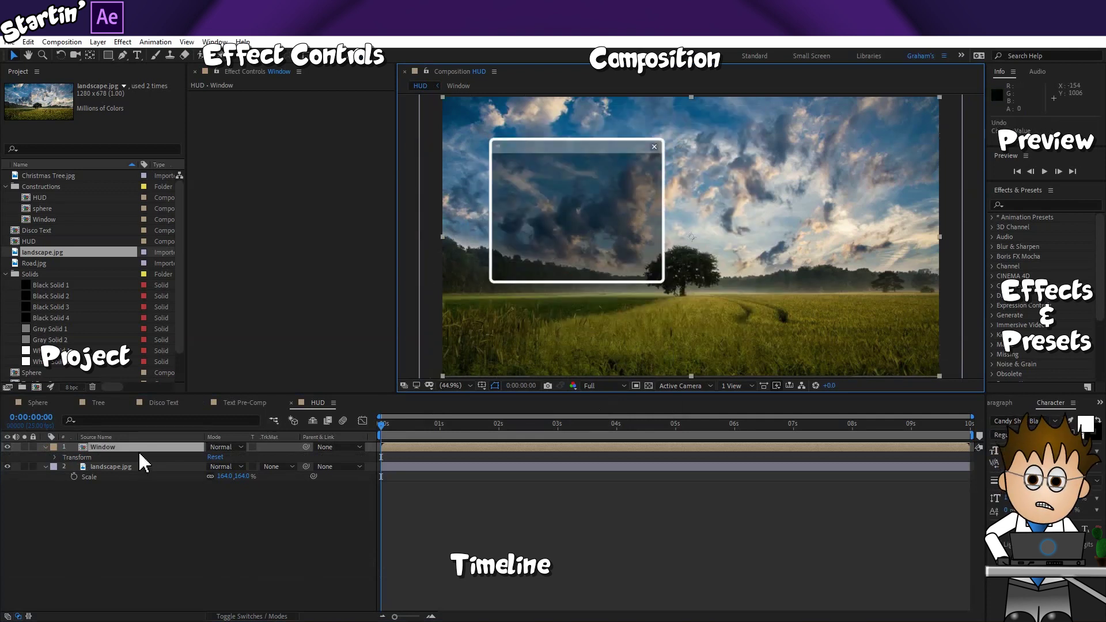
key("ctrl+d")
left_click_drag(625, 210, 783, 244)
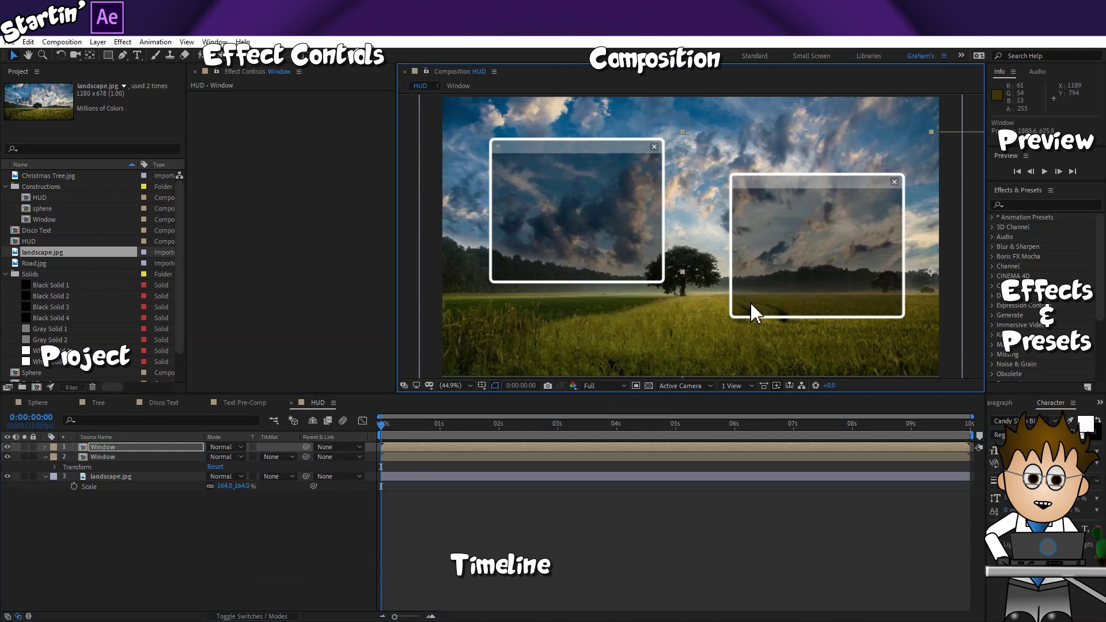
key("s")
left_click_drag(225, 457, 254, 457)
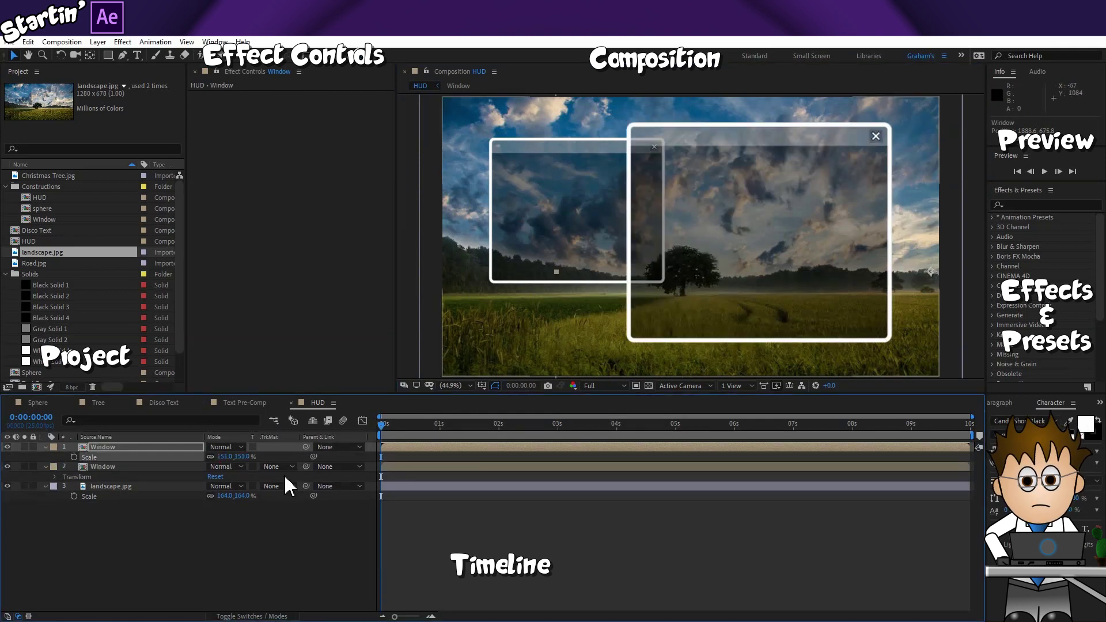
left_click(124, 447)
key("Delete")
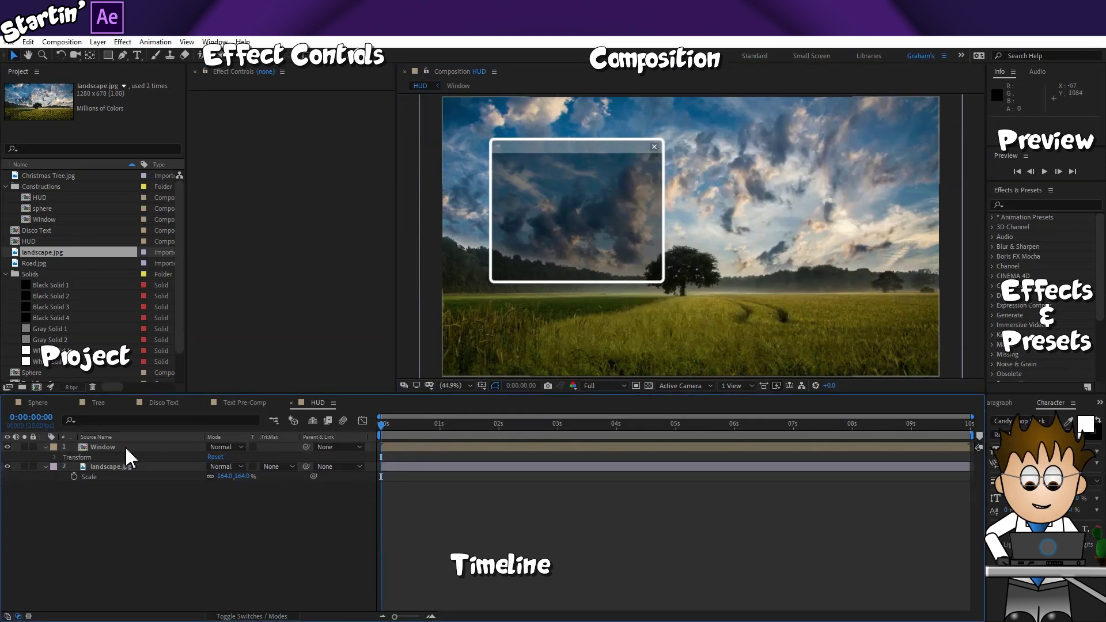
Check the Window pre-comp, then try new Anchor Point X and Y values and undo them.
double_click(123, 445)
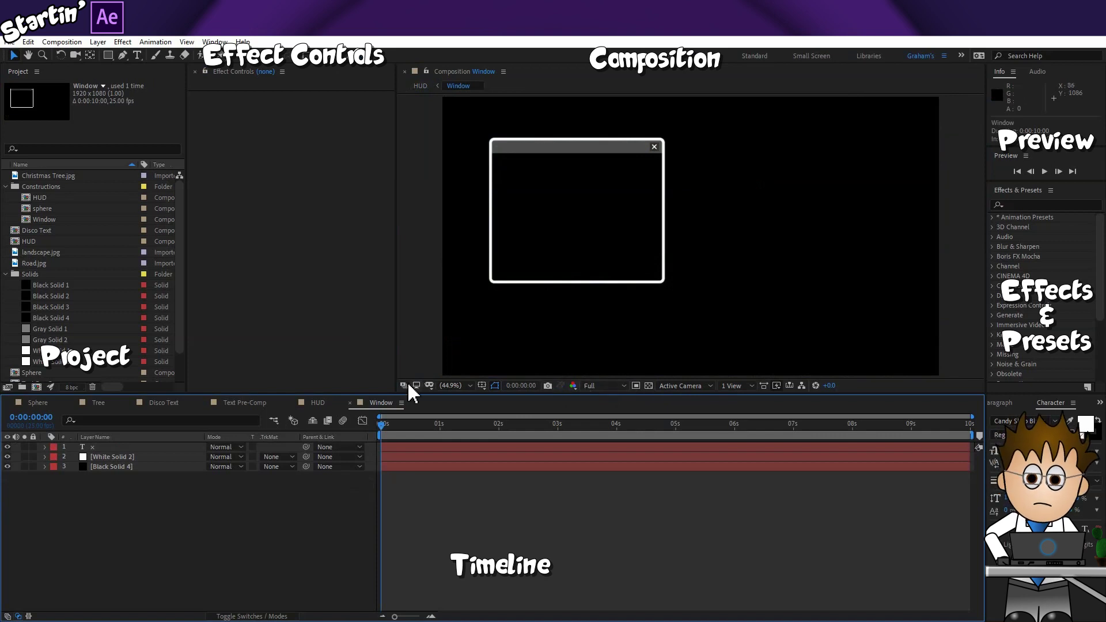
left_click(319, 403)
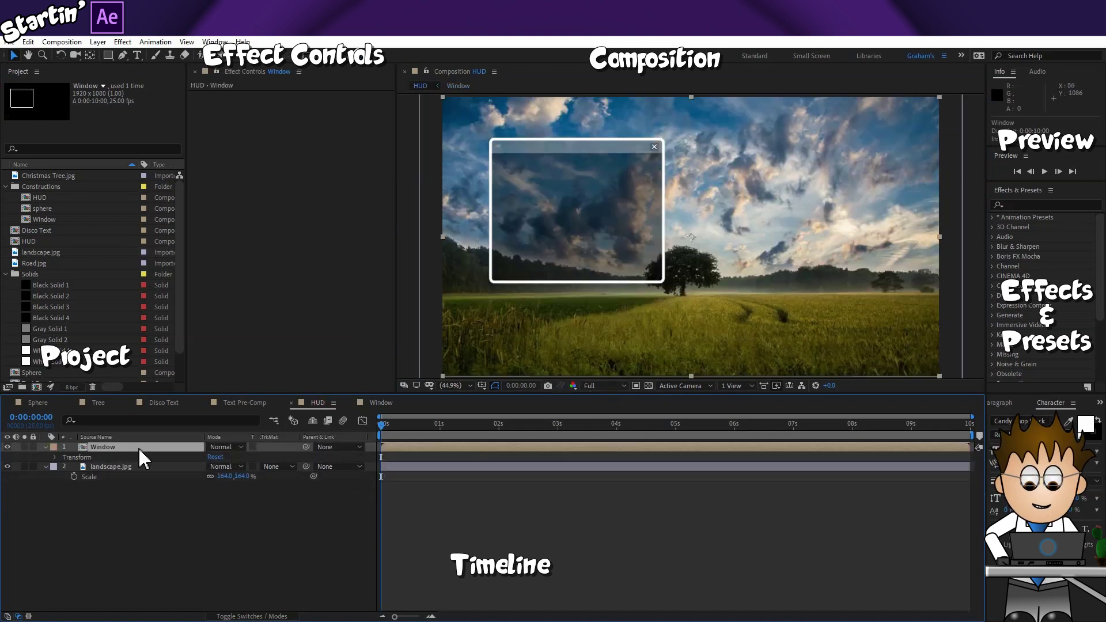
key("a")
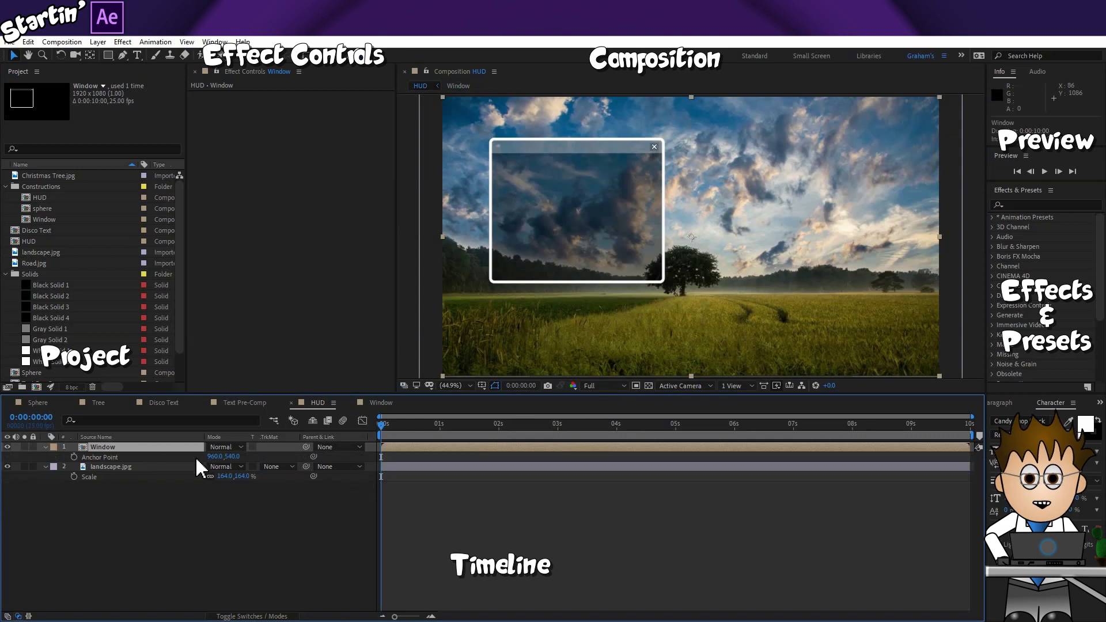
left_click_drag(213, 461, 108, 447)
key("ctrl+z")
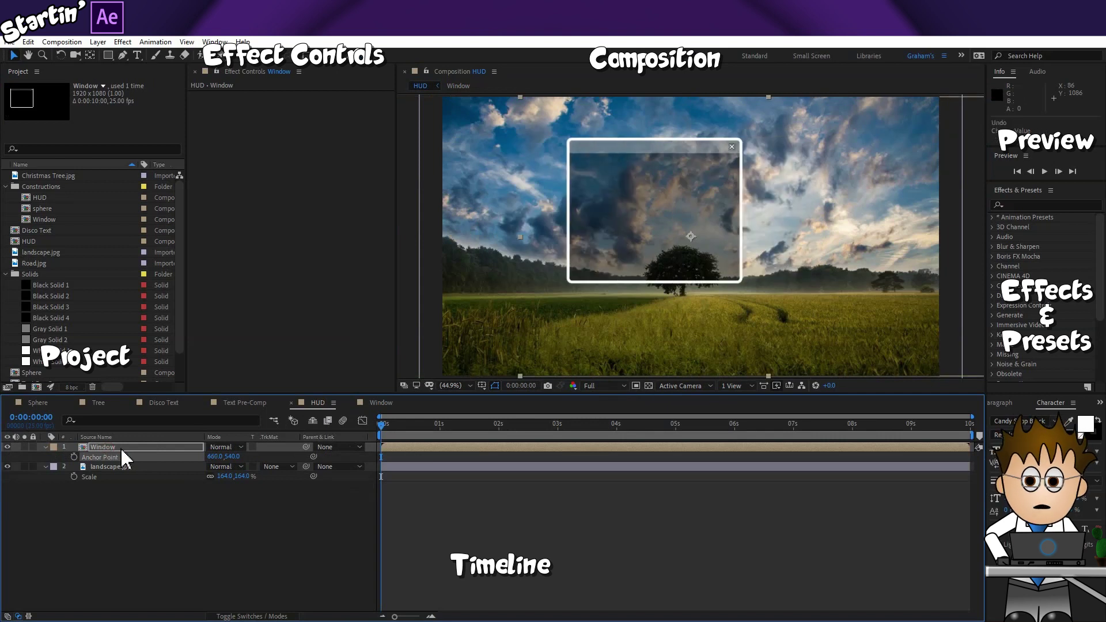
left_click_drag(232, 457, 184, 455)
key("ctrl+z")
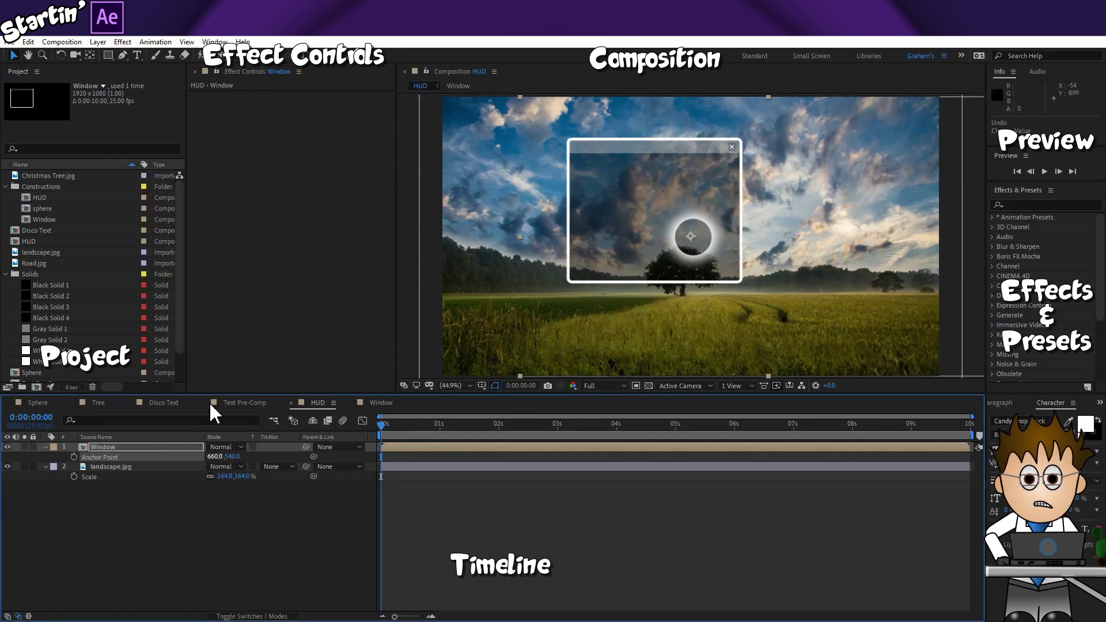
Drag the Window layer's anchor point to 537.5, 433.3 with the Pan Behind tool.
left_click(90, 55)
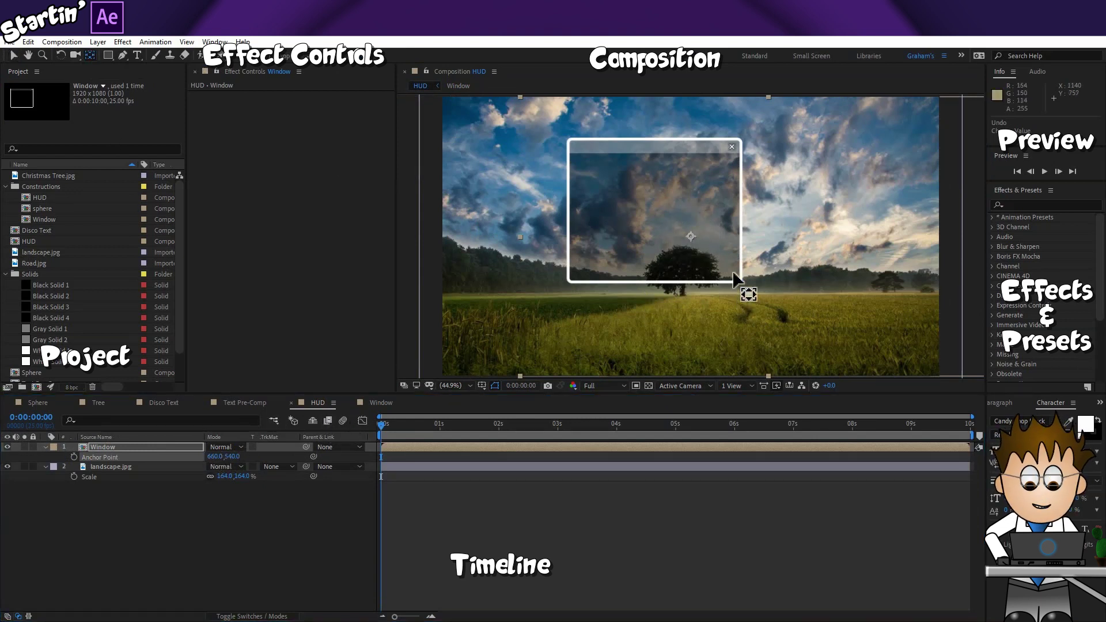
left_click_drag(690, 236, 659, 208)
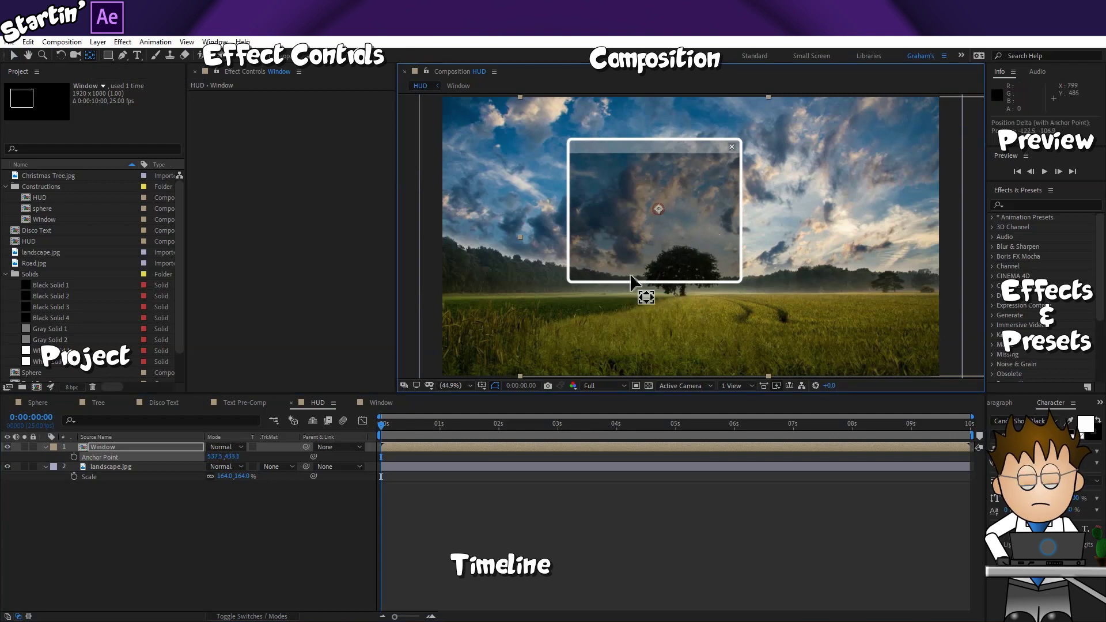
left_click(202, 502)
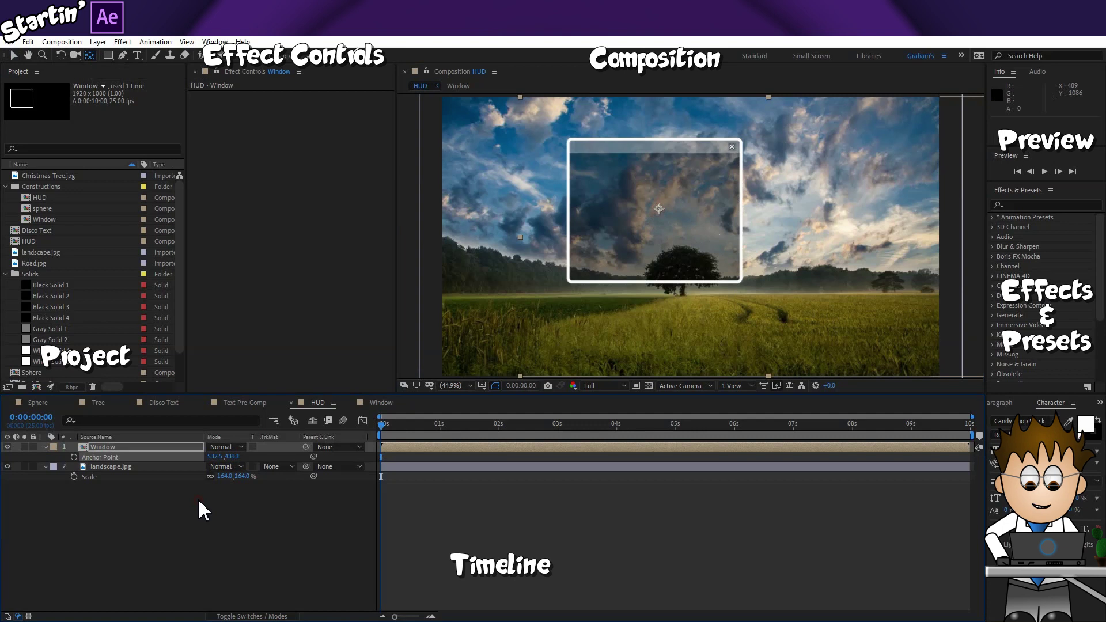
Inside the Window pre-comp, select all three window layers and move the box right and down.
double_click(133, 447)
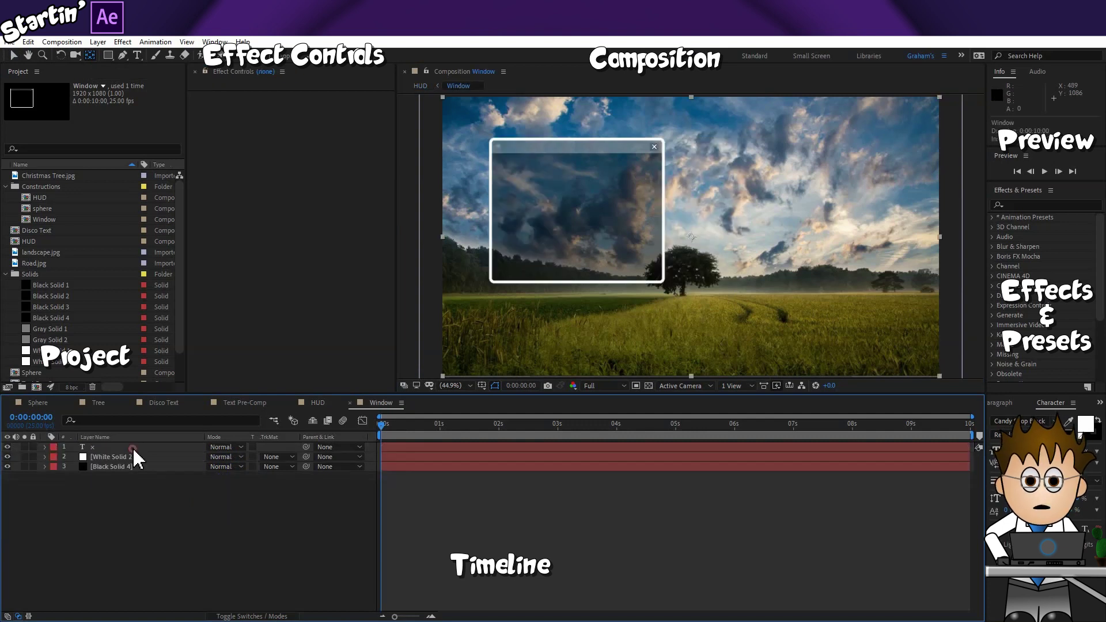
left_click(164, 448)
left_click(152, 465, "shift")
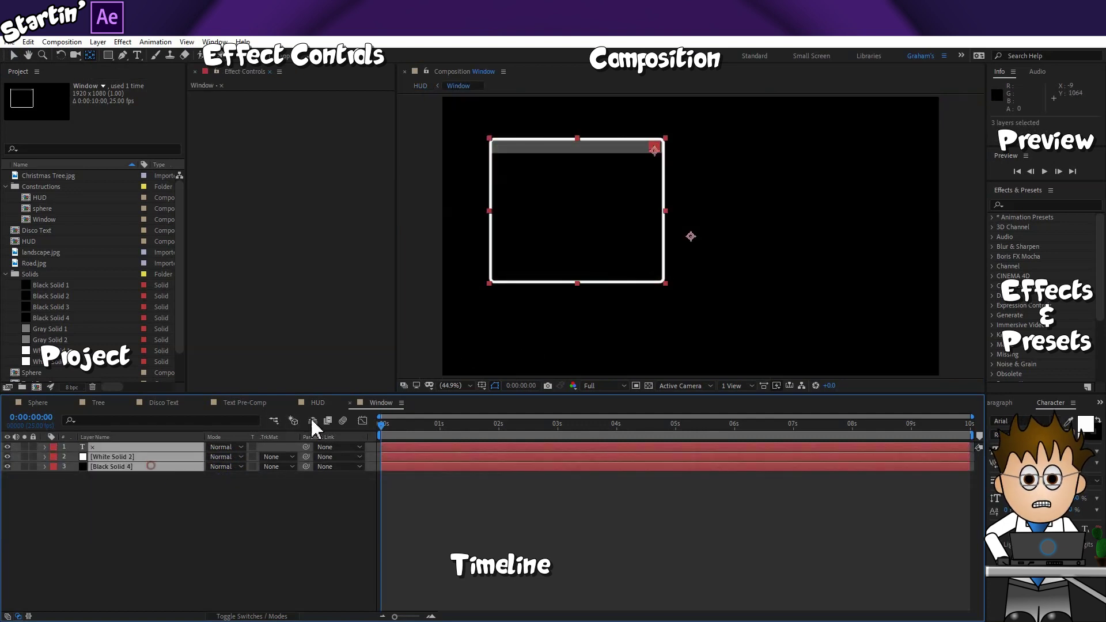
left_click(13, 55)
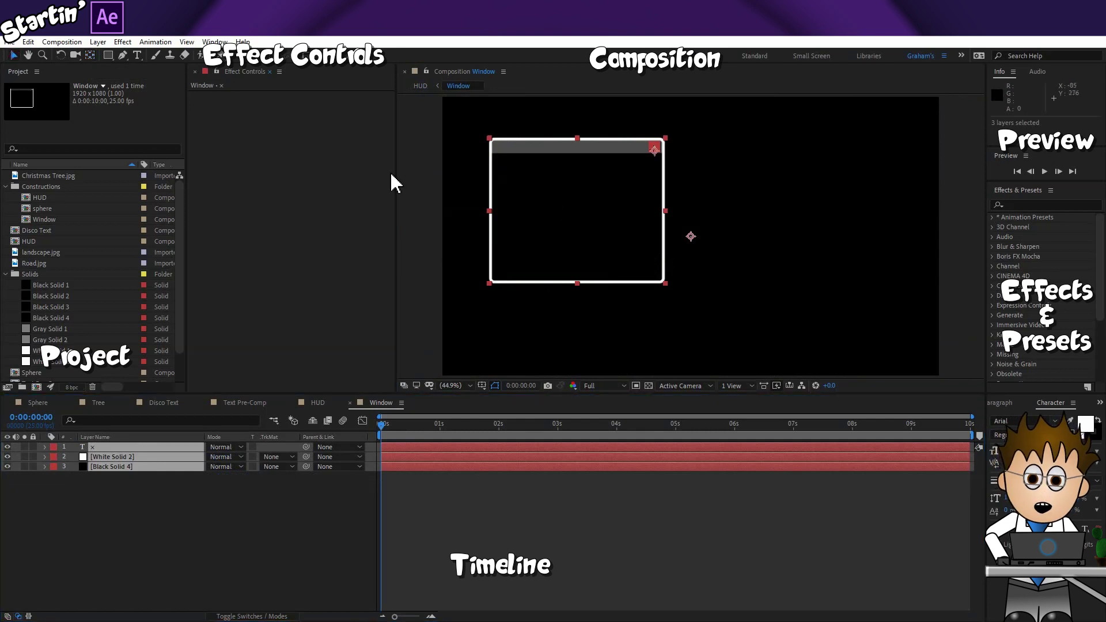
left_click_drag(534, 203, 638, 228)
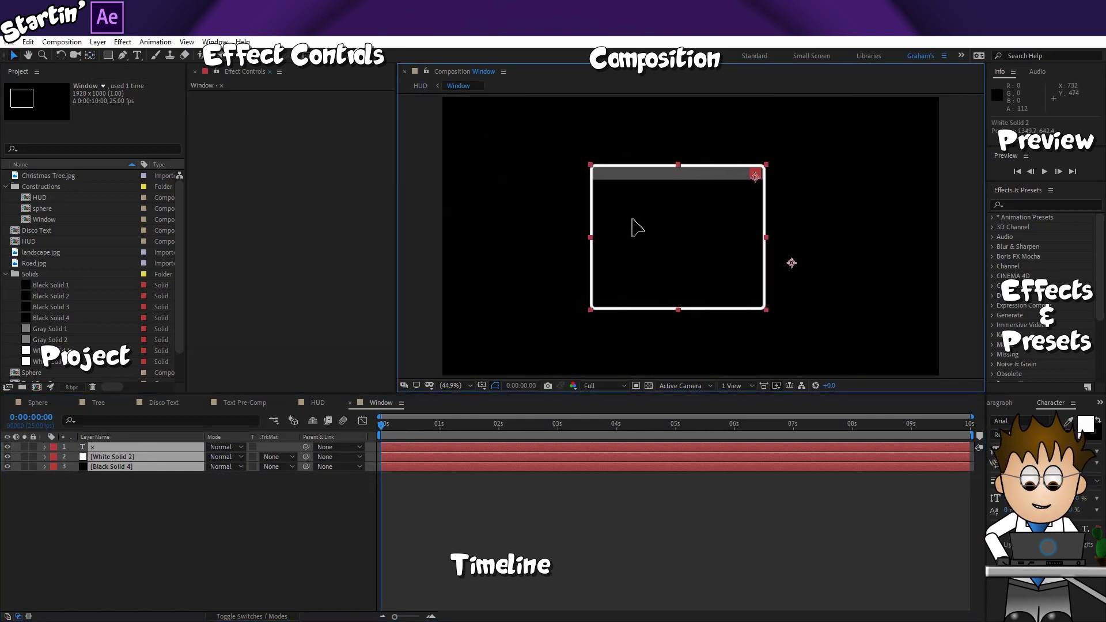
Turn on the Title/Action Safe guides and nudge the window box into place.
left_click(482, 385)
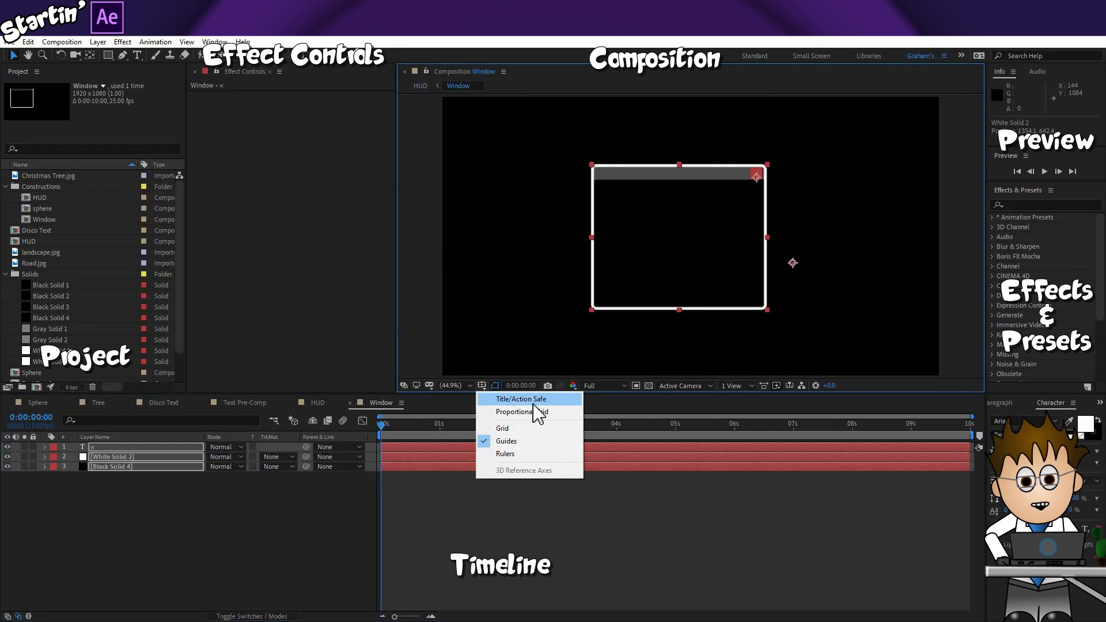
left_click(568, 400)
left_click_drag(647, 262, 663, 279)
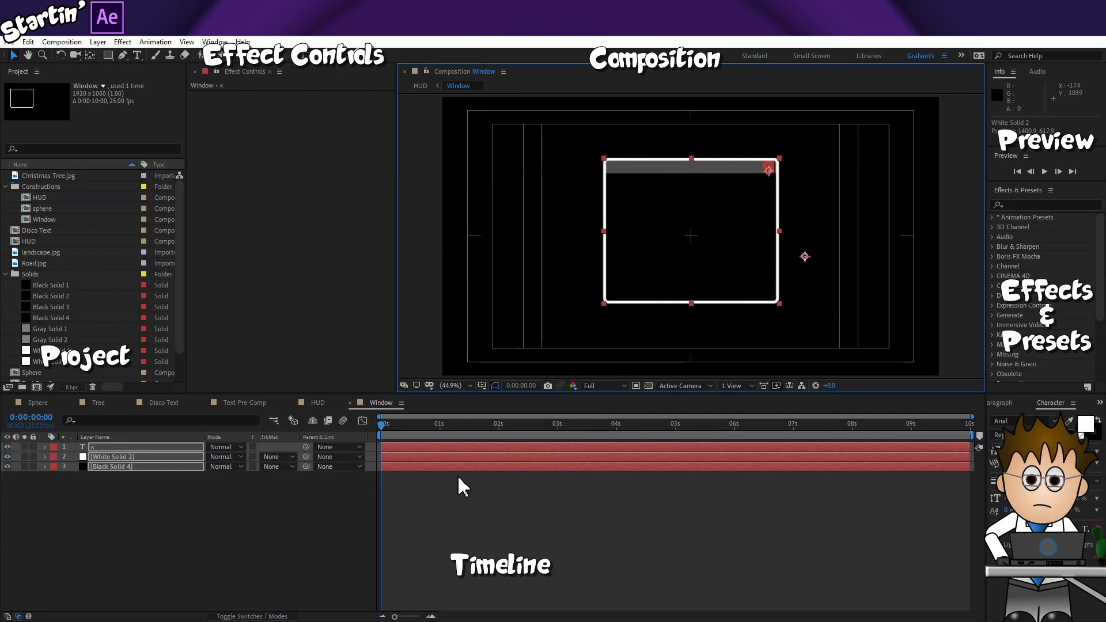
Return to the HUD comp and deselect the Window layer.
left_click(316, 402)
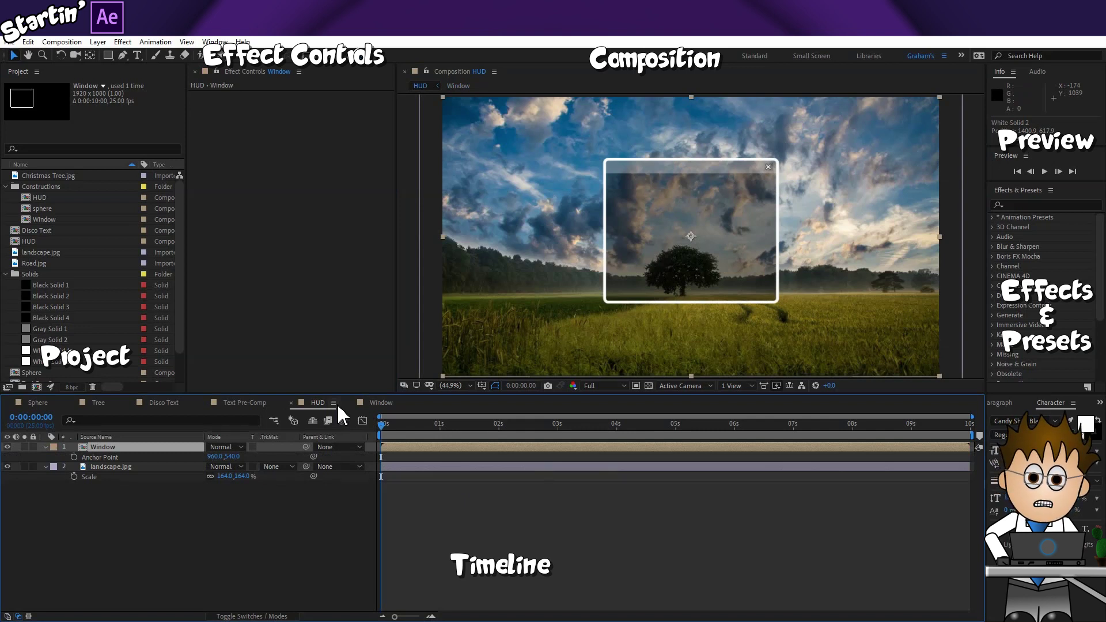
left_click(173, 521)
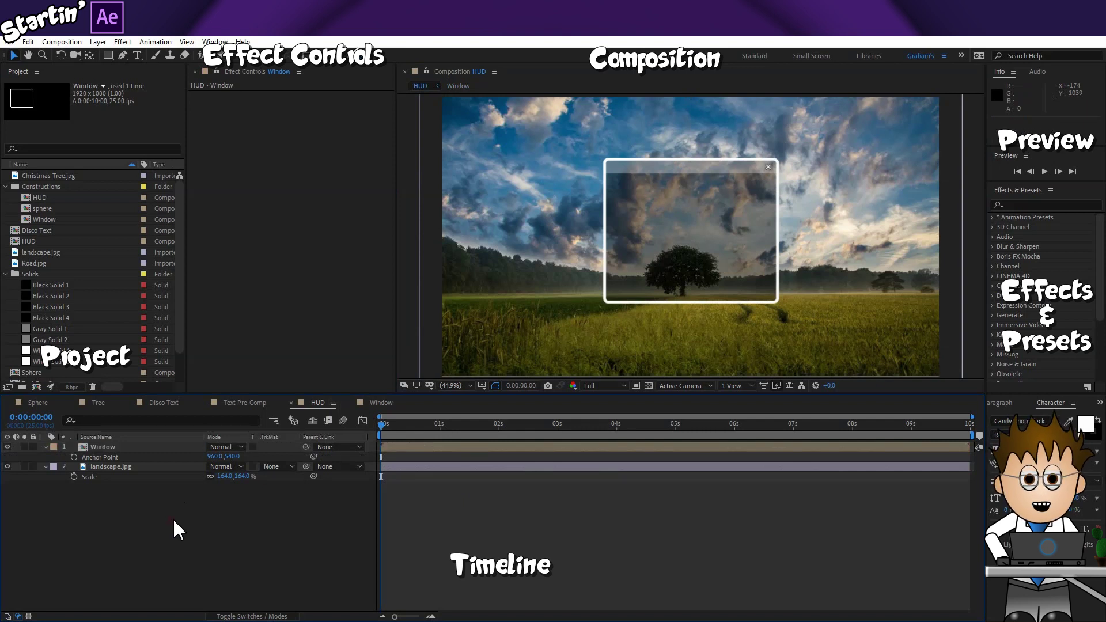
Inside the Window pre-comp, apply Gradient Ramp to Black Solid 4, then go back to HUD.
double_click(118, 448)
left_click(235, 521)
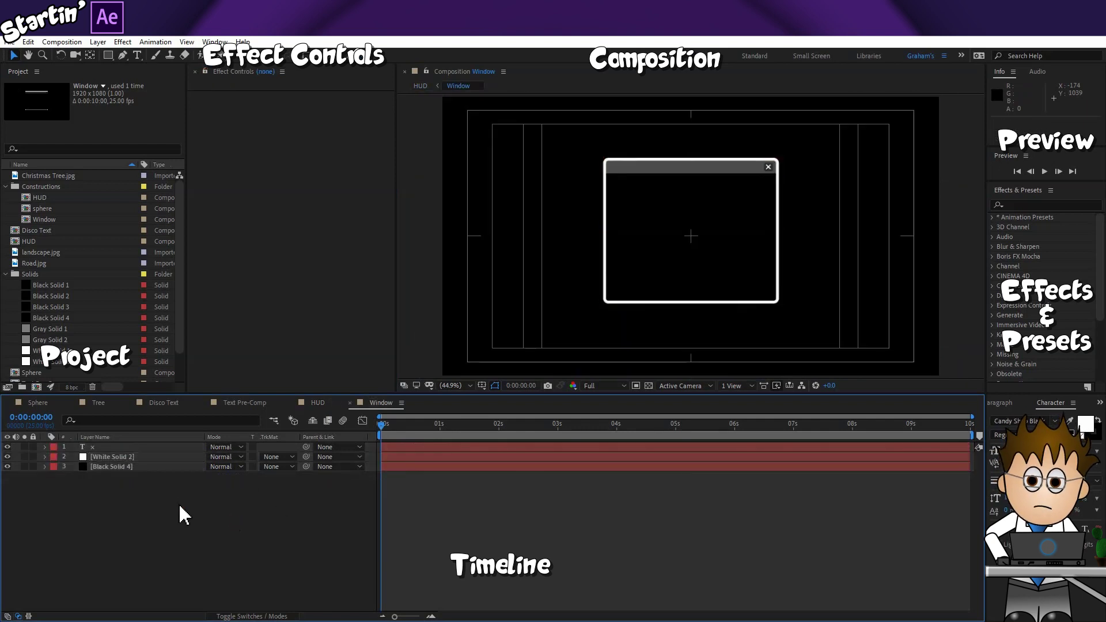
left_click(1014, 205)
type("ramp")
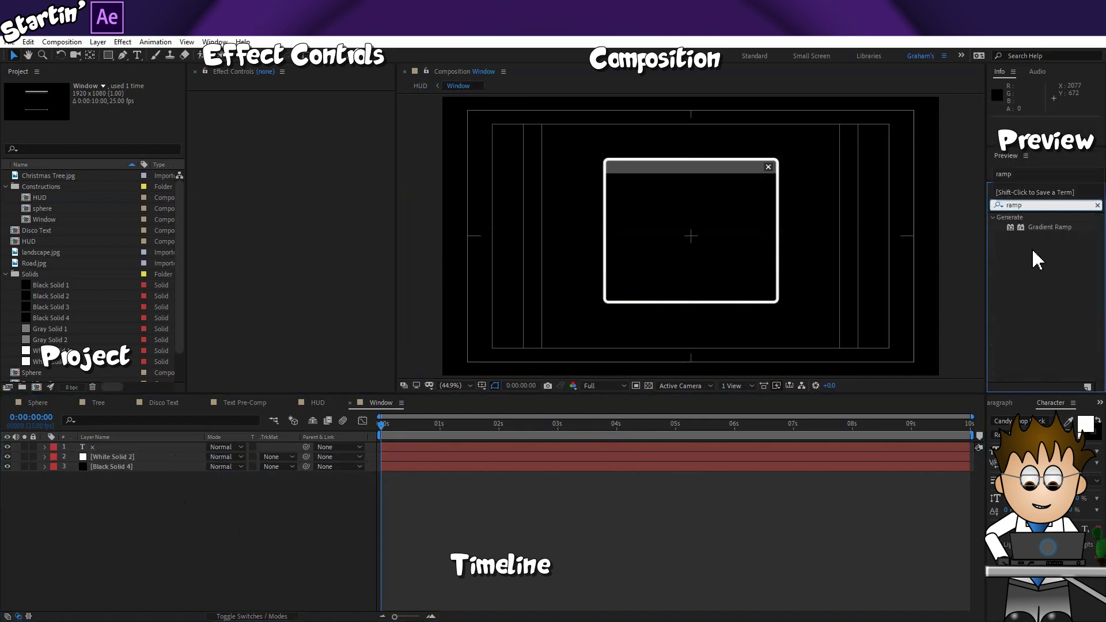
left_click_drag(1045, 225, 106, 466)
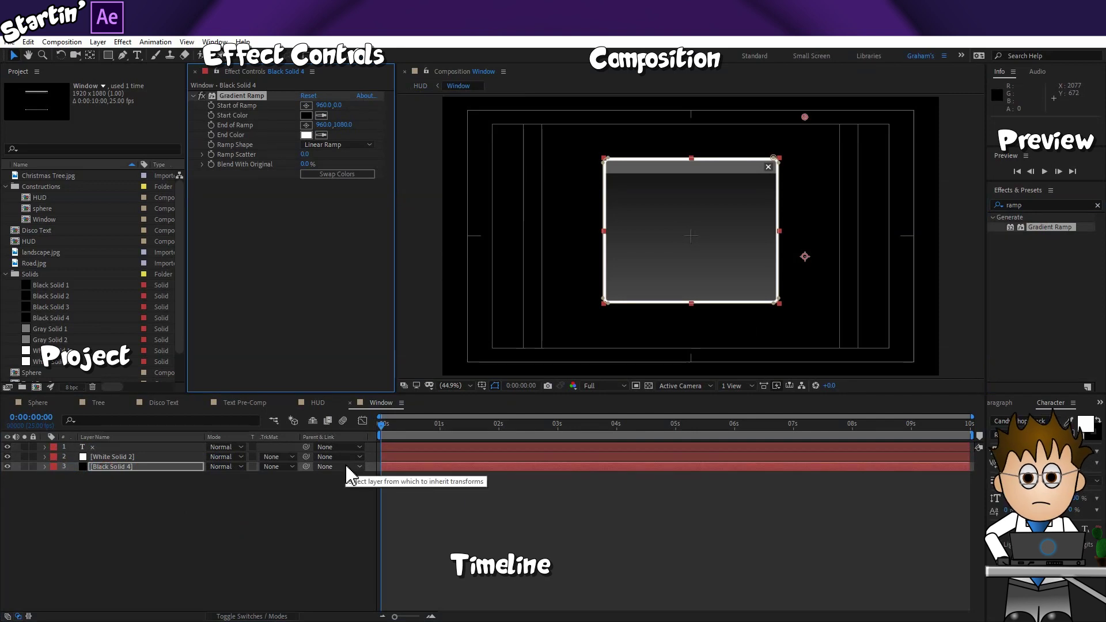
left_click(317, 403)
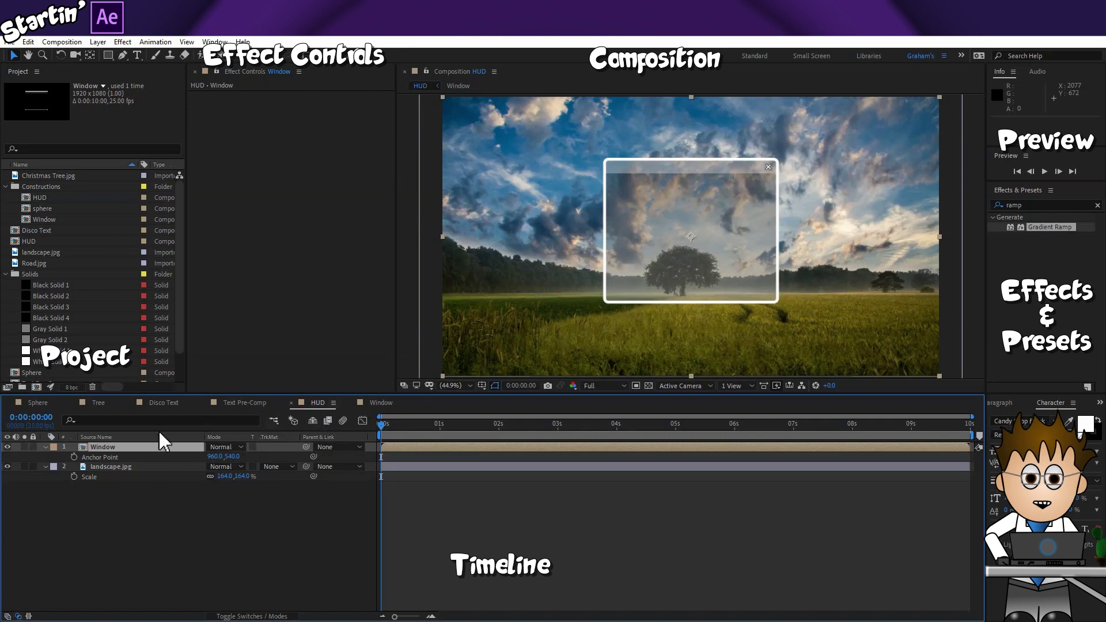
Duplicate the Window layer and move the two copies apart, one left and one right.
key("ctrl+d")
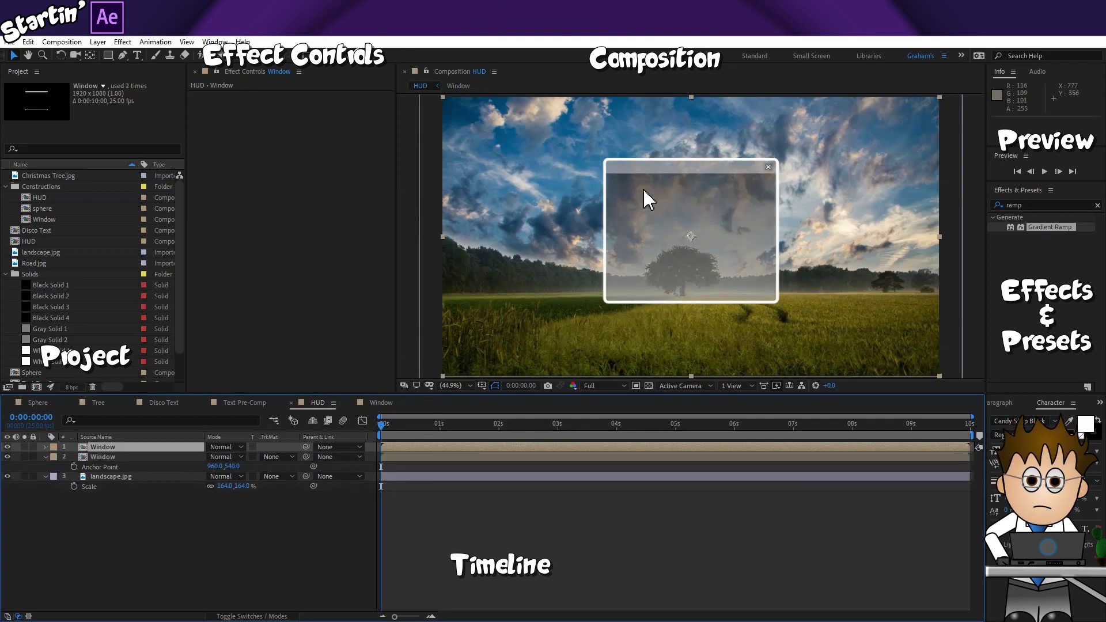
left_click_drag(643, 188, 764, 208)
left_click(191, 457)
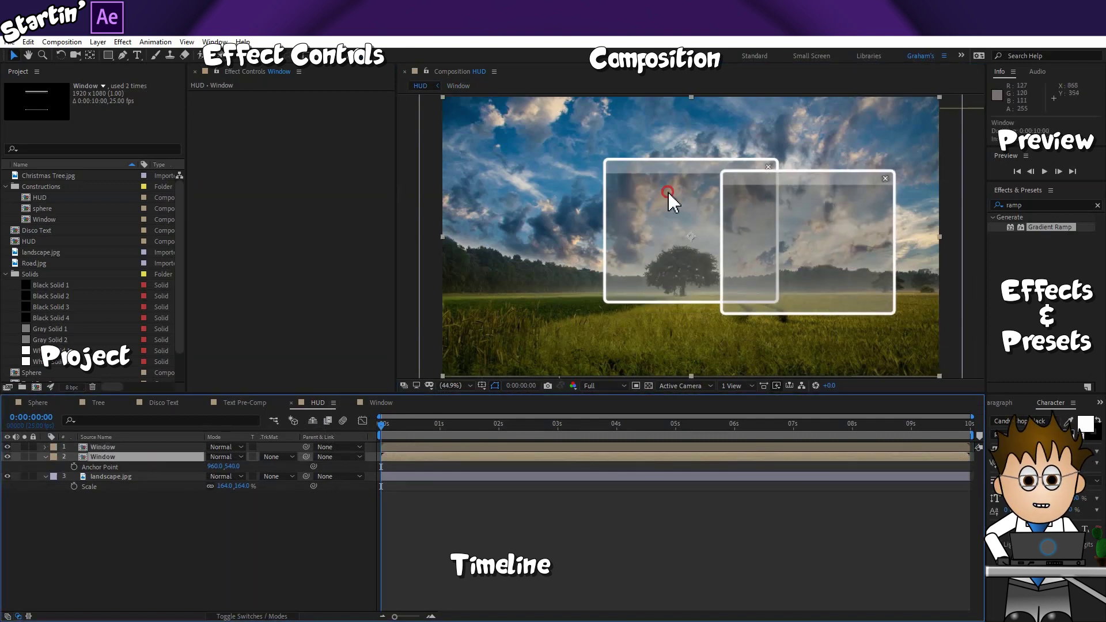
left_click_drag(668, 192, 542, 182)
Apply Tint to the left window with Map White To set to red FF0000.
left_click(1030, 206)
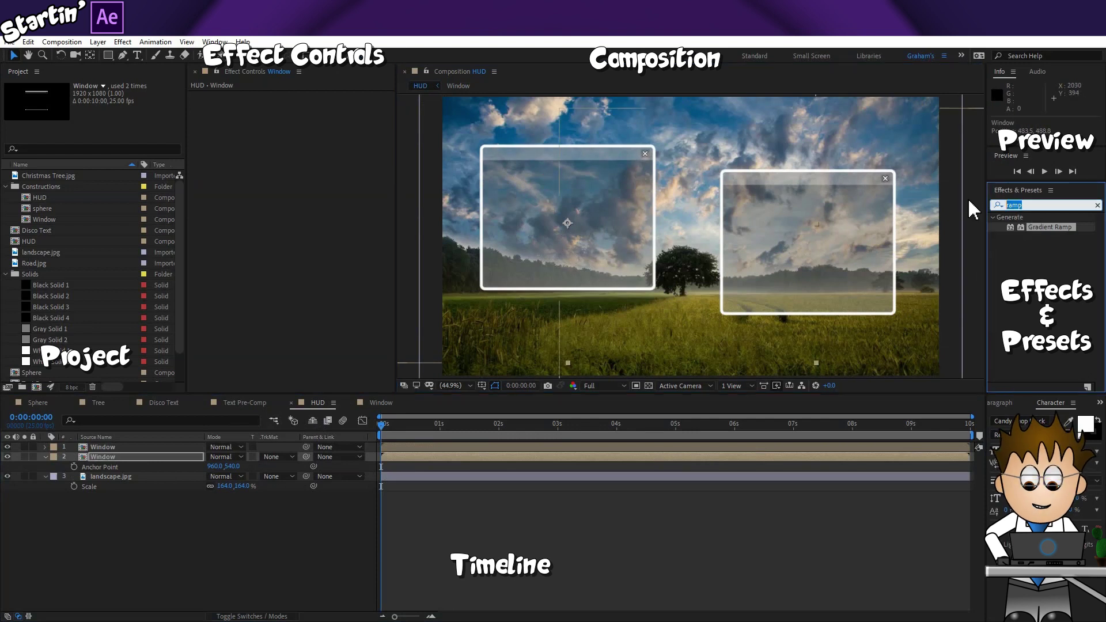
type("tint")
left_click_drag(1035, 266, 506, 242)
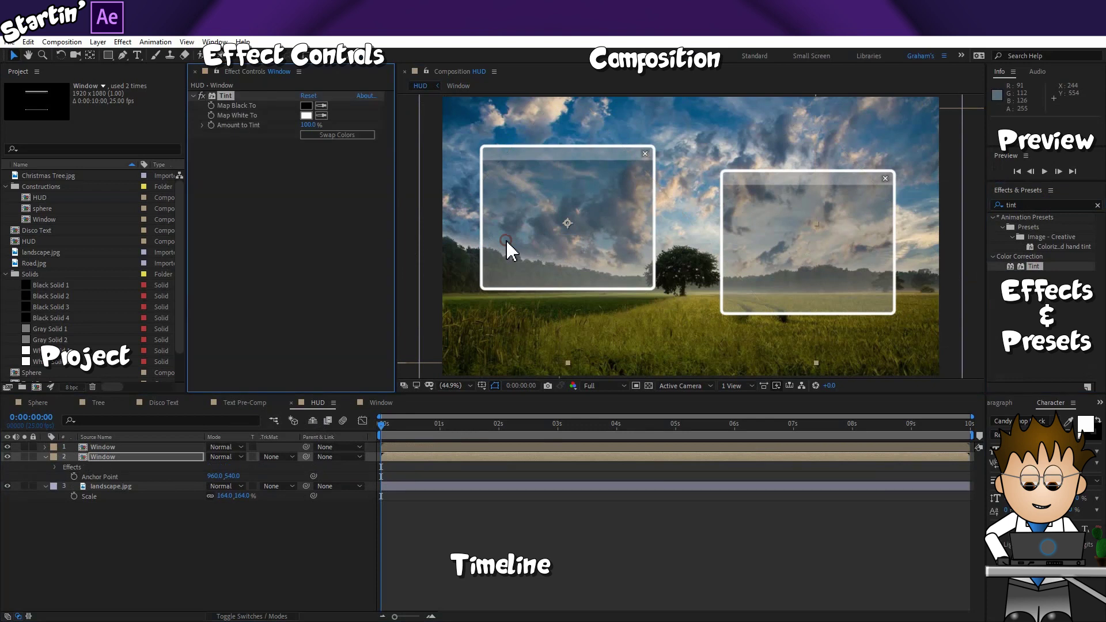
left_click(307, 115)
type("FF0000")
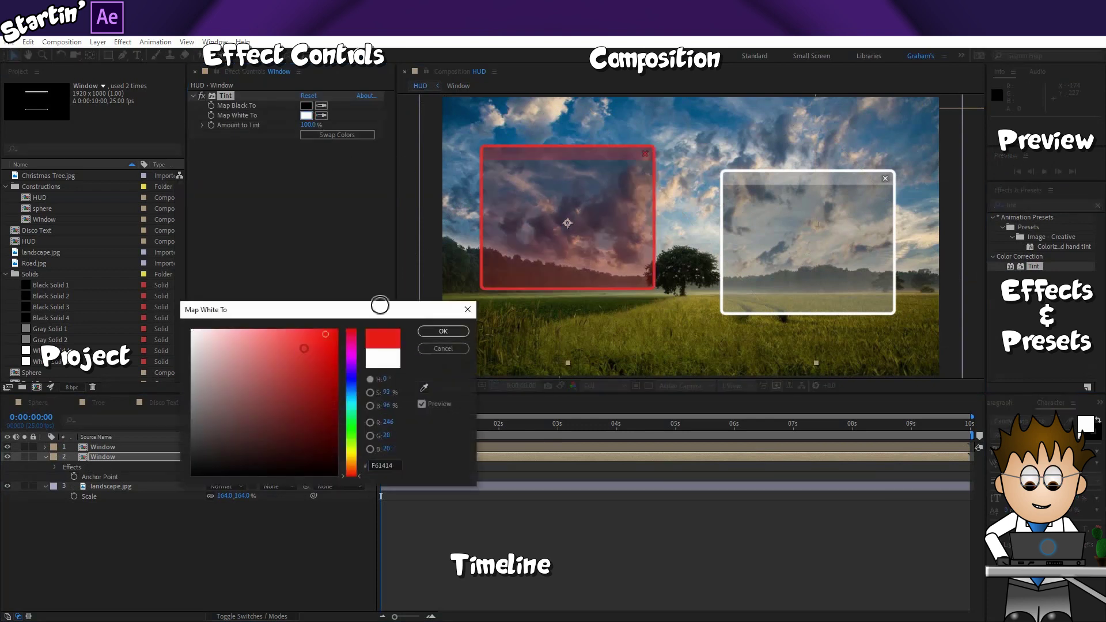
left_click(440, 331)
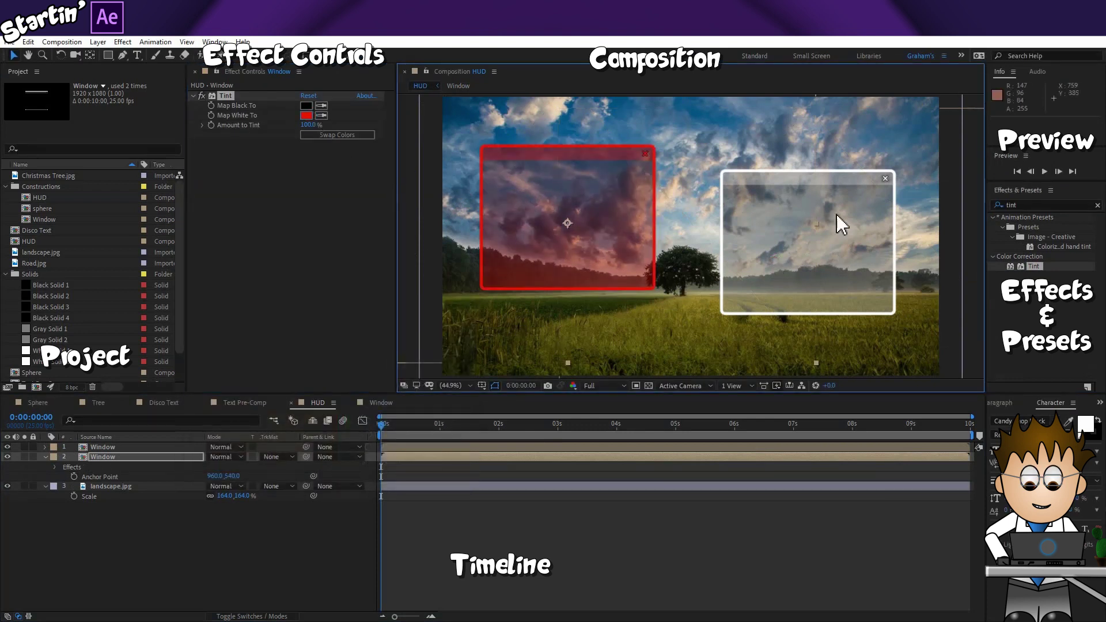
Tint the right window blue 0060FF, then delete that blue copy and select the remaining window.
left_click_drag(1034, 266, 771, 447)
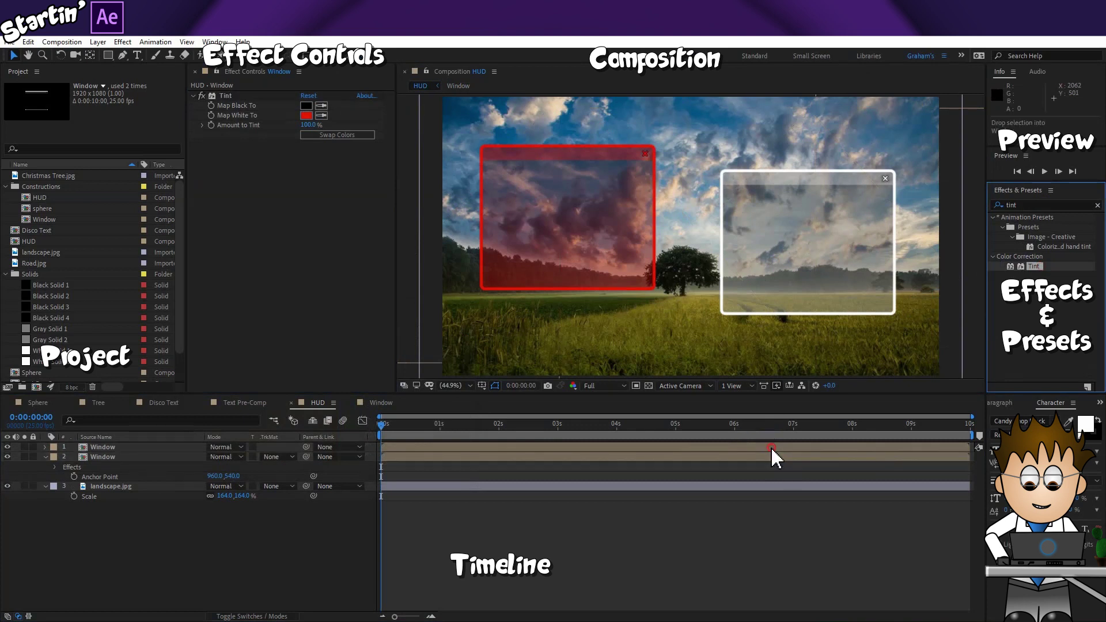
left_click(307, 115)
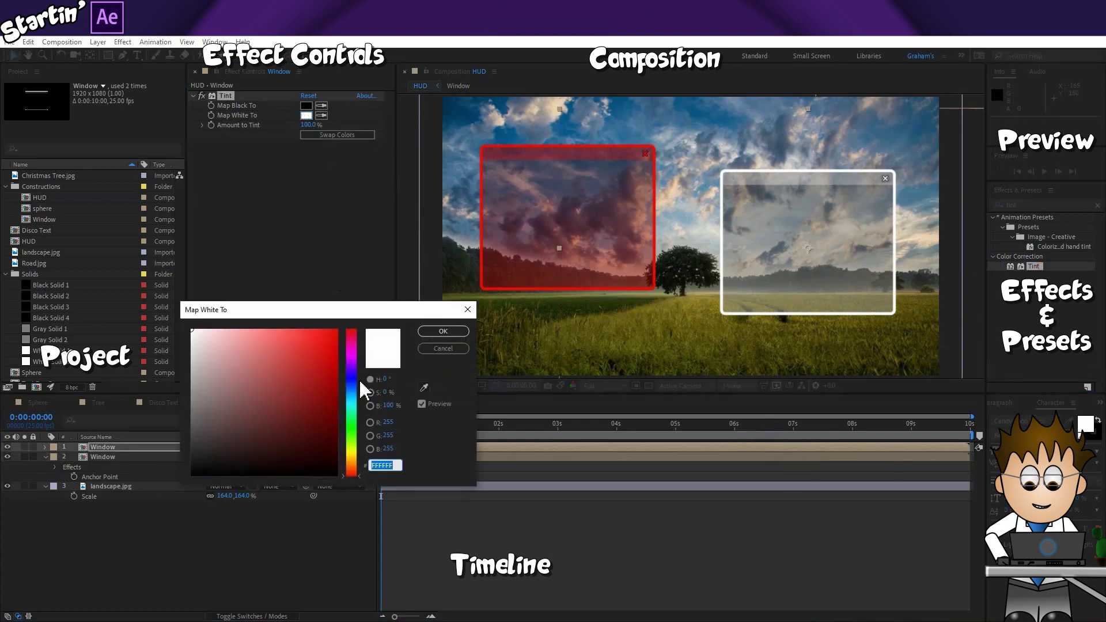
left_click(352, 387)
left_click_drag(316, 388, 404, 308)
left_click(443, 332)
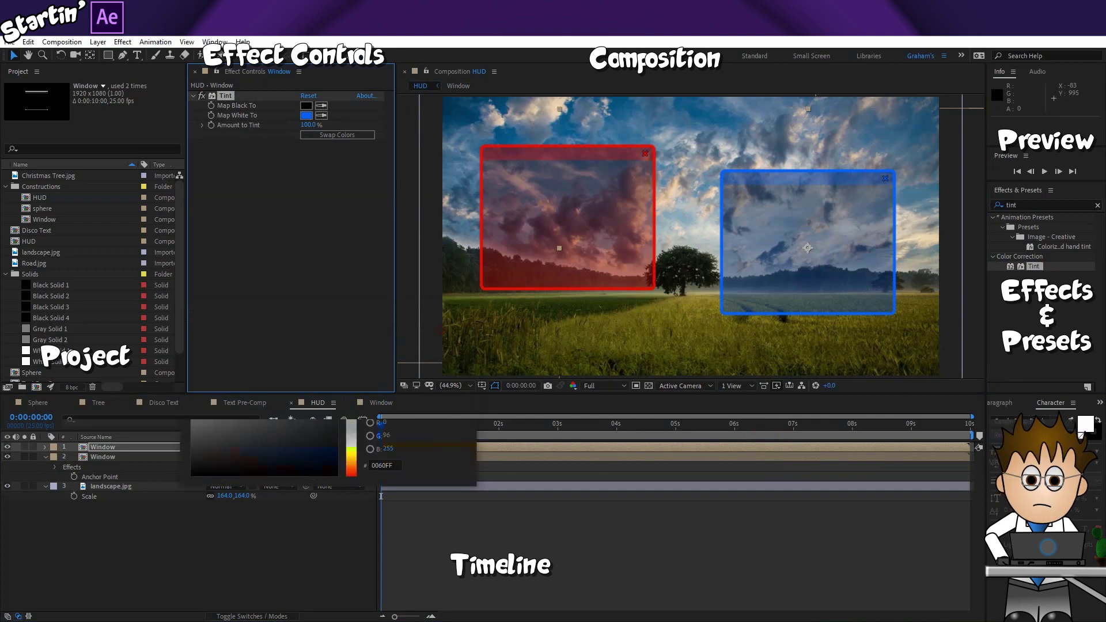
key("Delete")
left_click(115, 447)
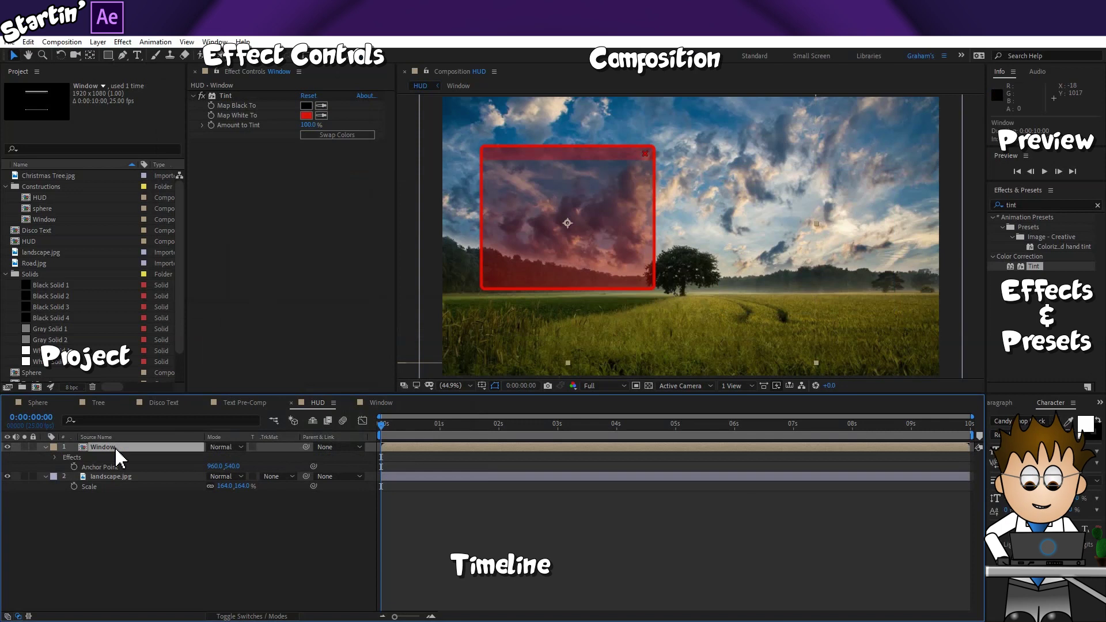
In the Window pre-comp, add Linear Wipe to White Solid 2 with a 0° wipe angle.
double_click(115, 447)
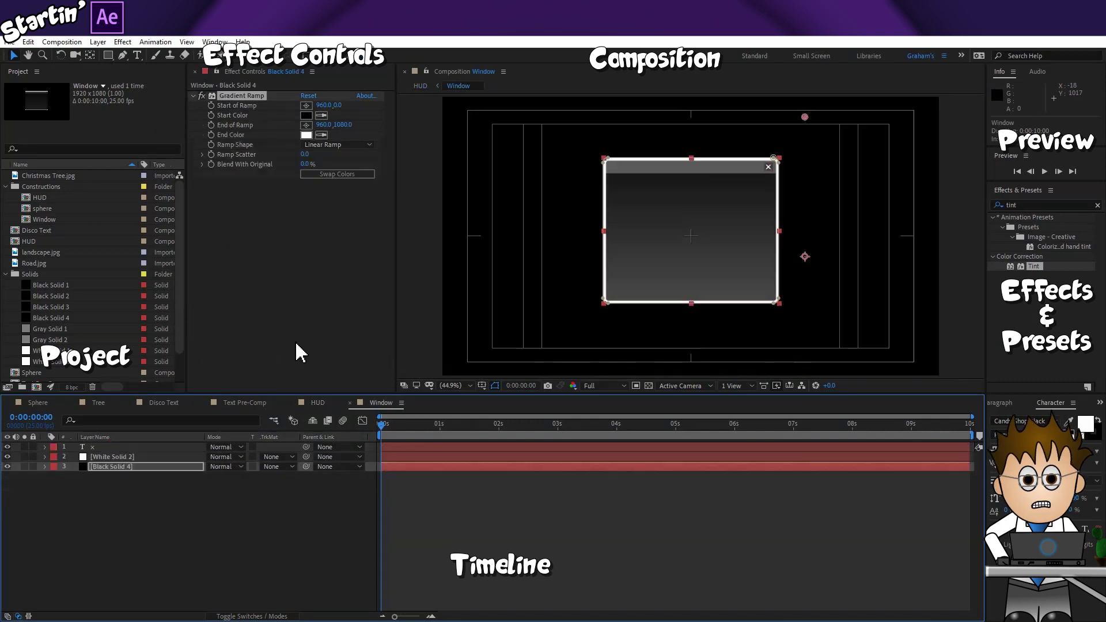
left_click(136, 458)
left_click(123, 42)
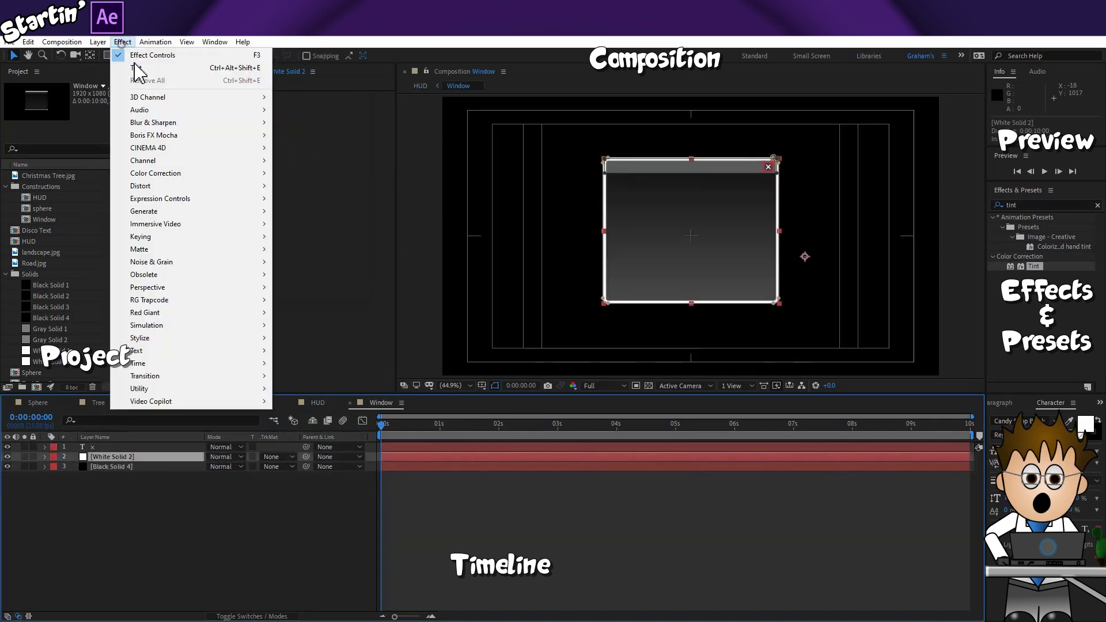
mouse_move(185, 381)
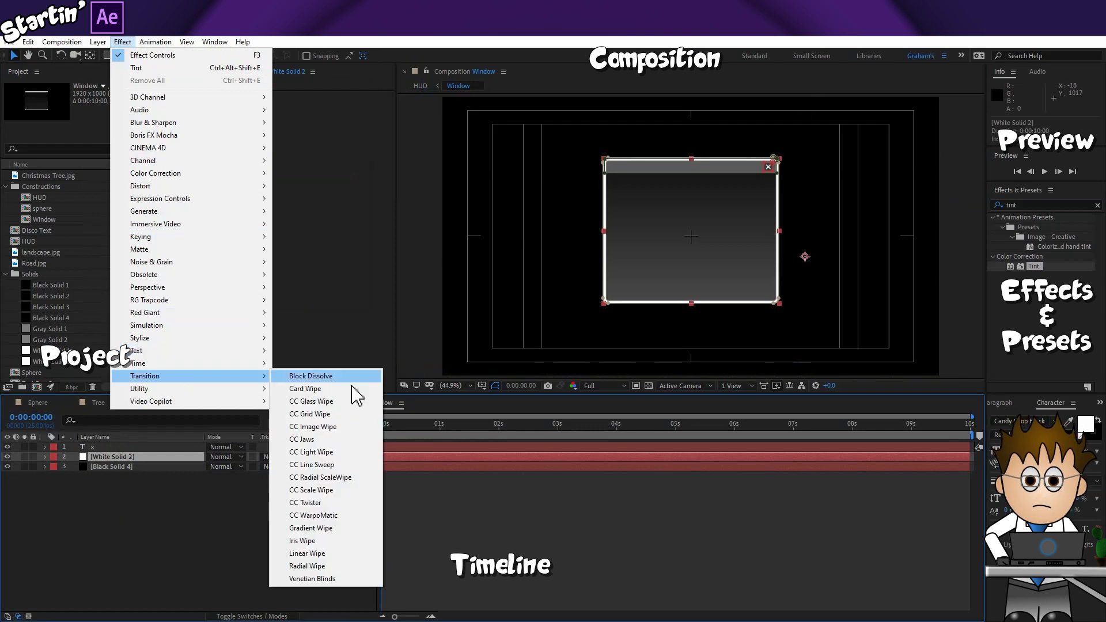
left_click(332, 552)
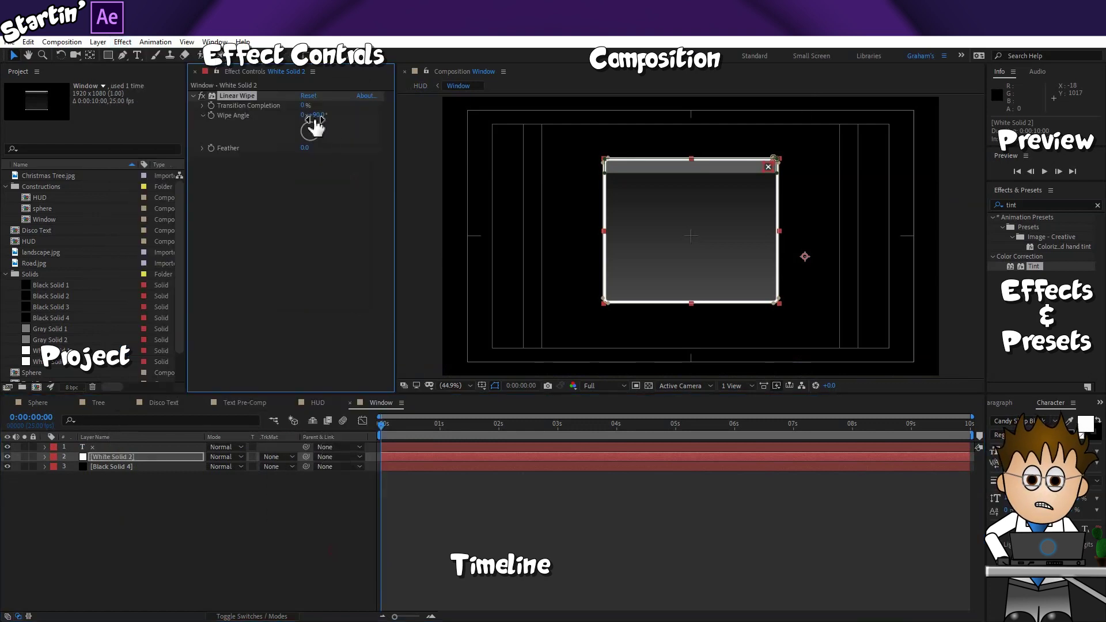
left_click(314, 116)
type("0")
key("Return")
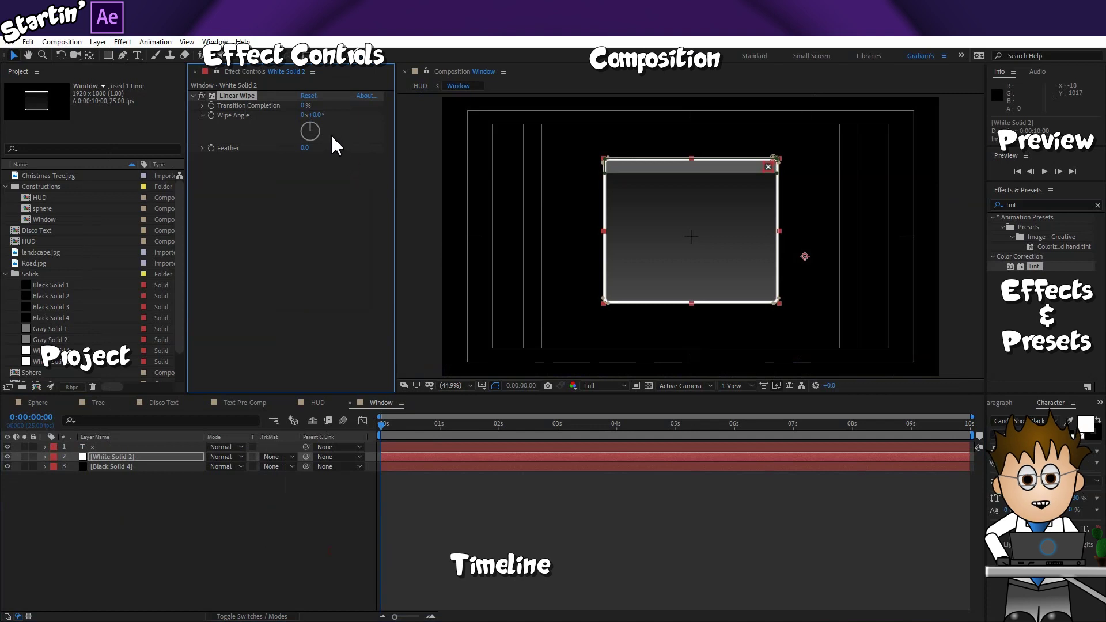
left_click_drag(301, 105, 548, 109)
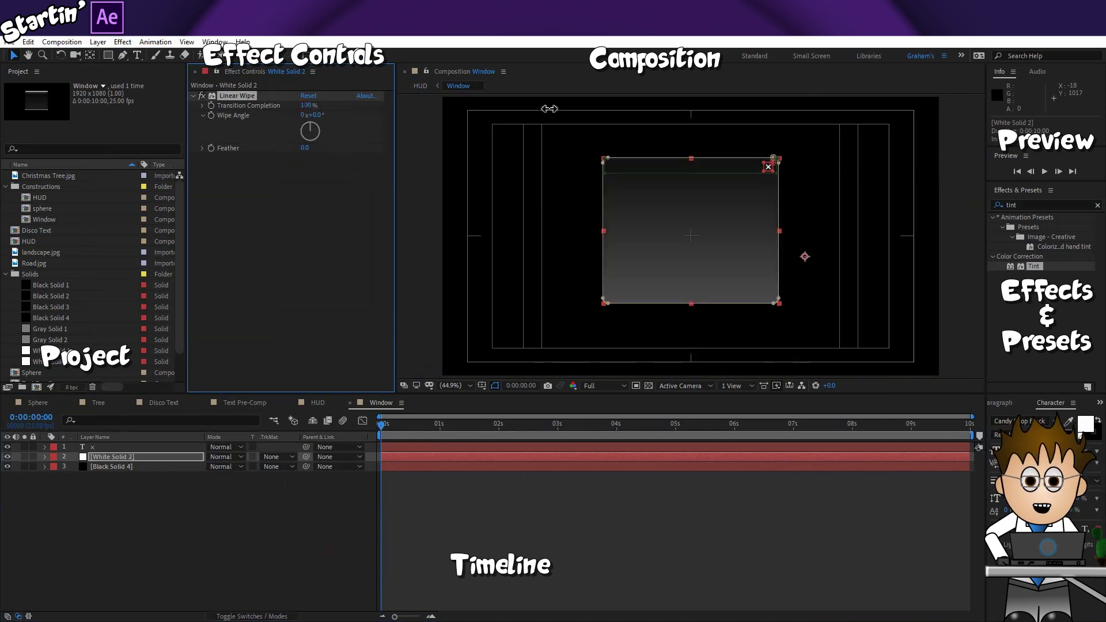
At frame 0:00:00:12, set the wipe's Transition Completion to 0%.
left_click_drag(403, 424, 411, 426)
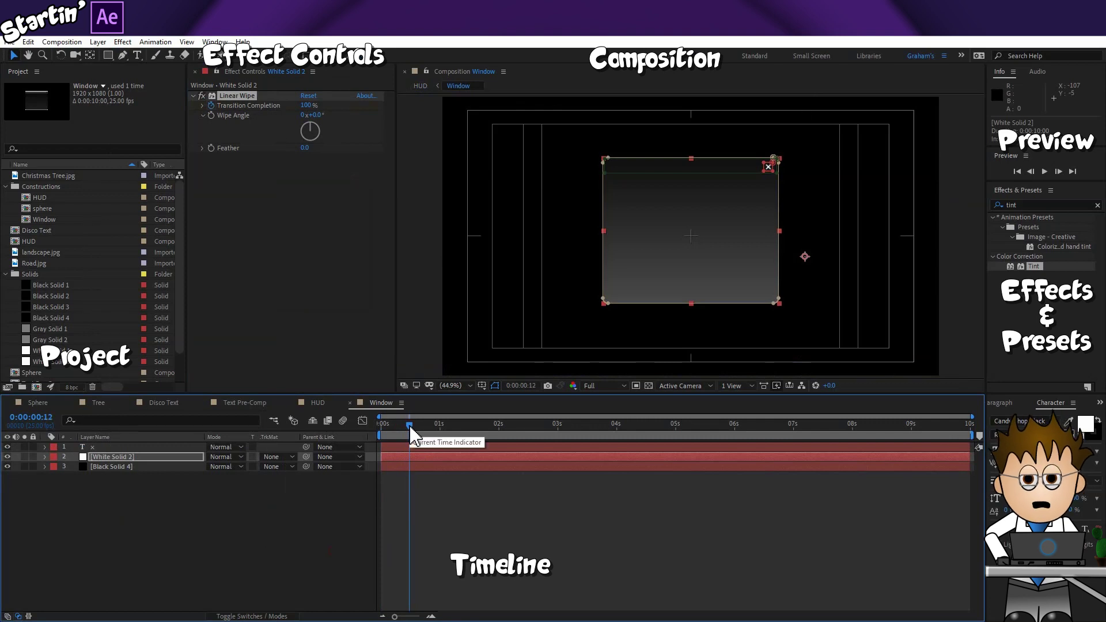
key("Page_Up")
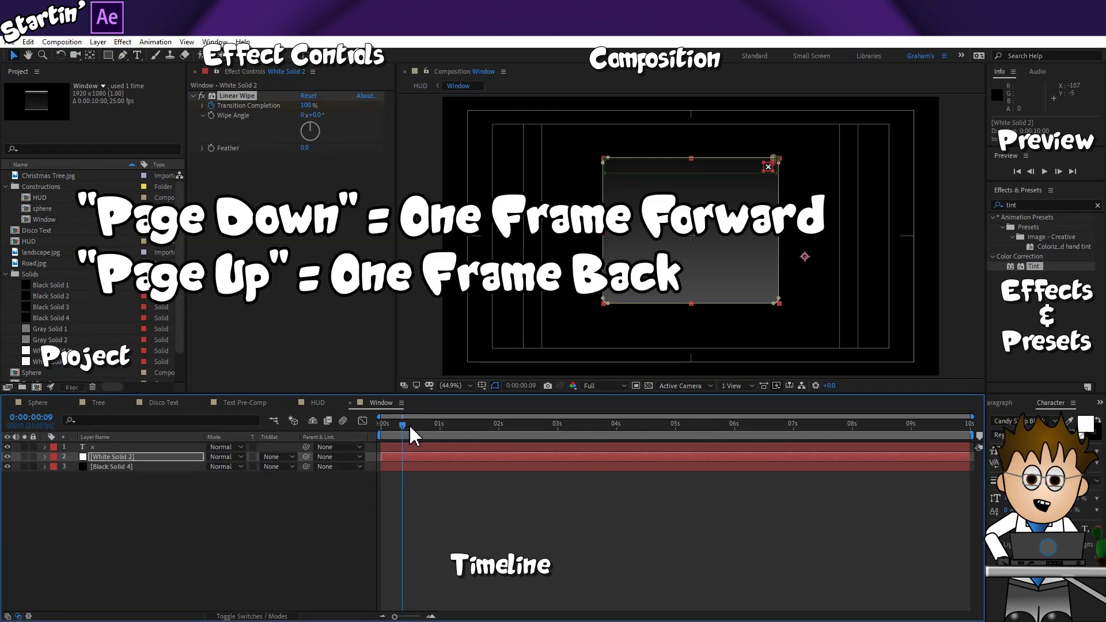
key("Page_Down")
key("Page_Down")
key("Page_Up")
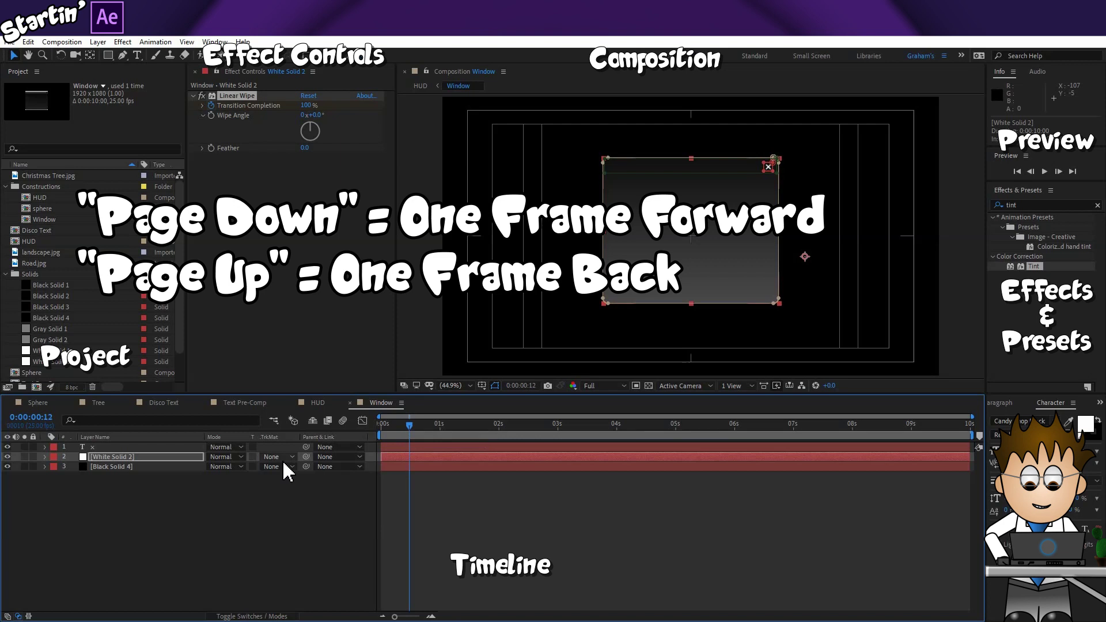
left_click(306, 105)
type("0")
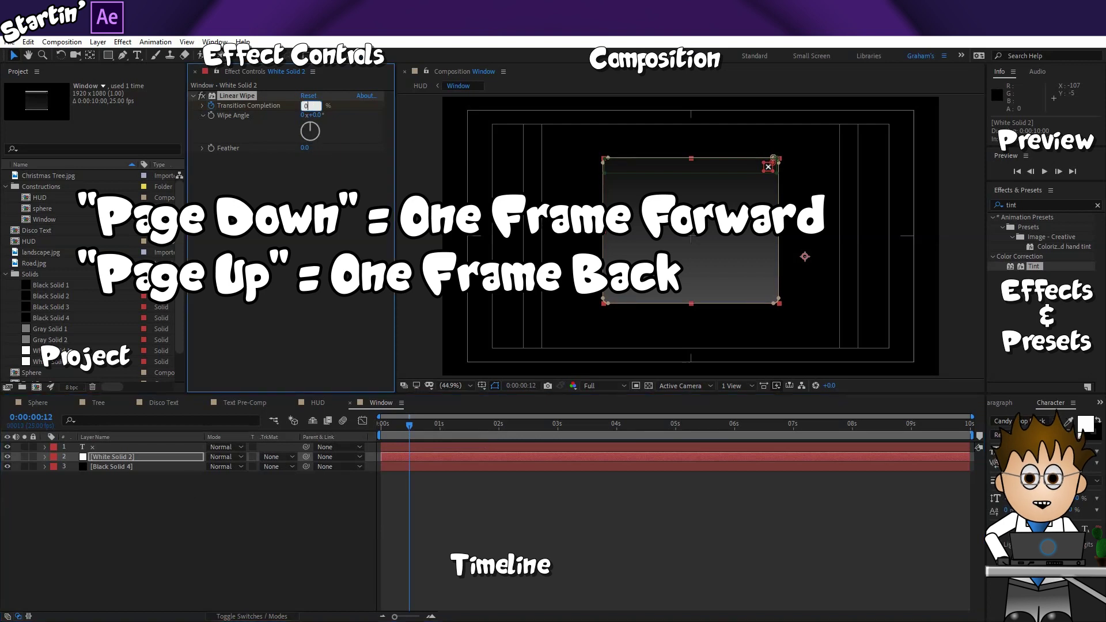
key("Return")
Preview the window wipe from the start of the timeline.
left_click_drag(408, 426, 381, 429)
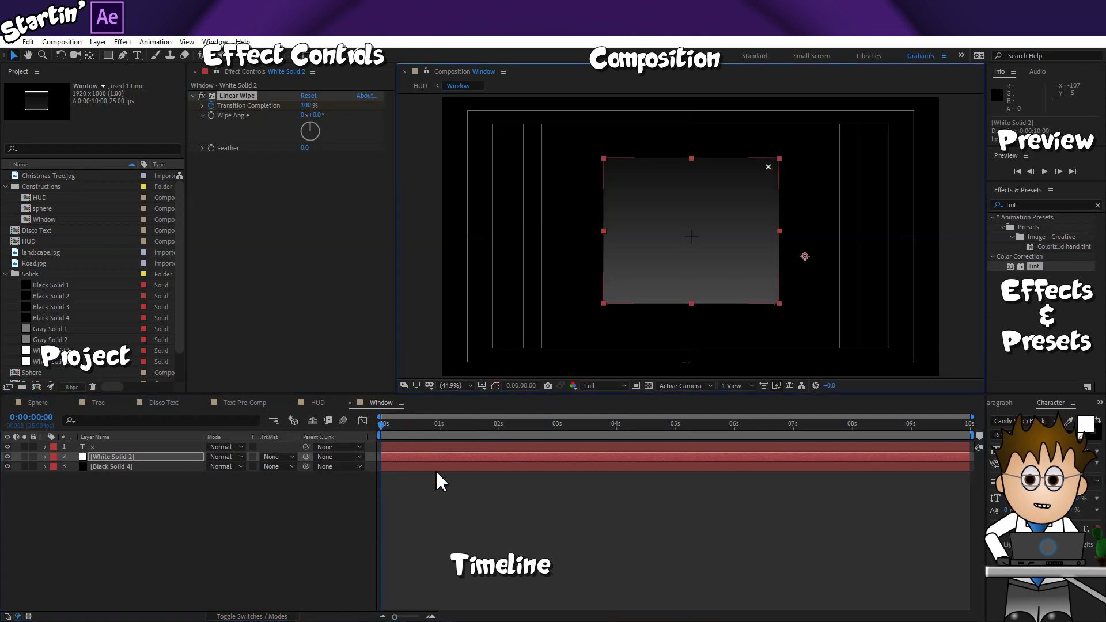
key("space")
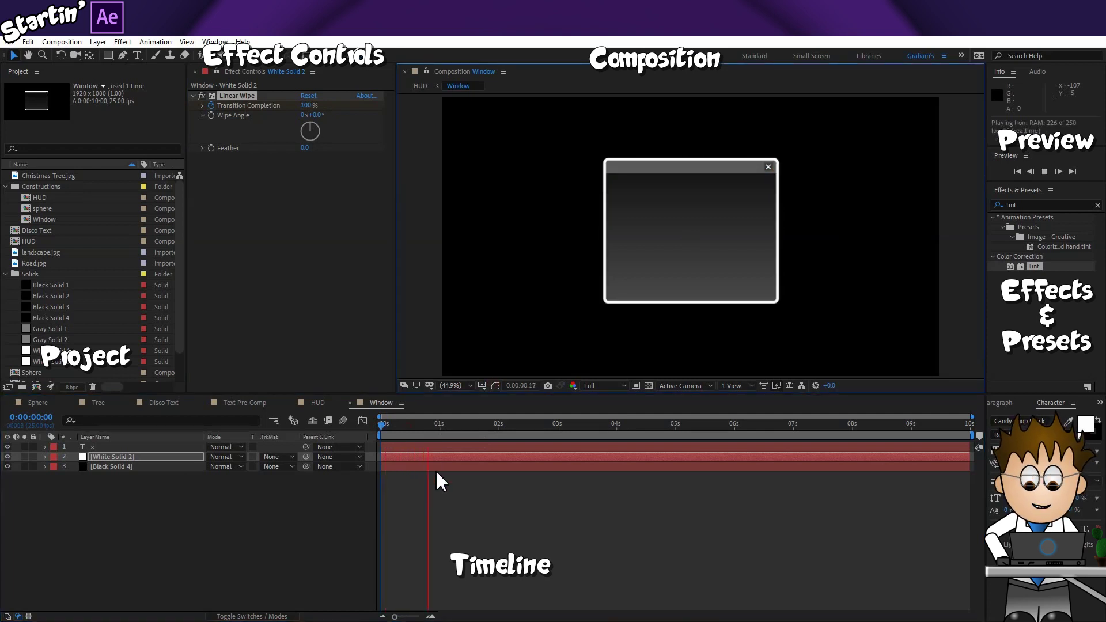
key("space")
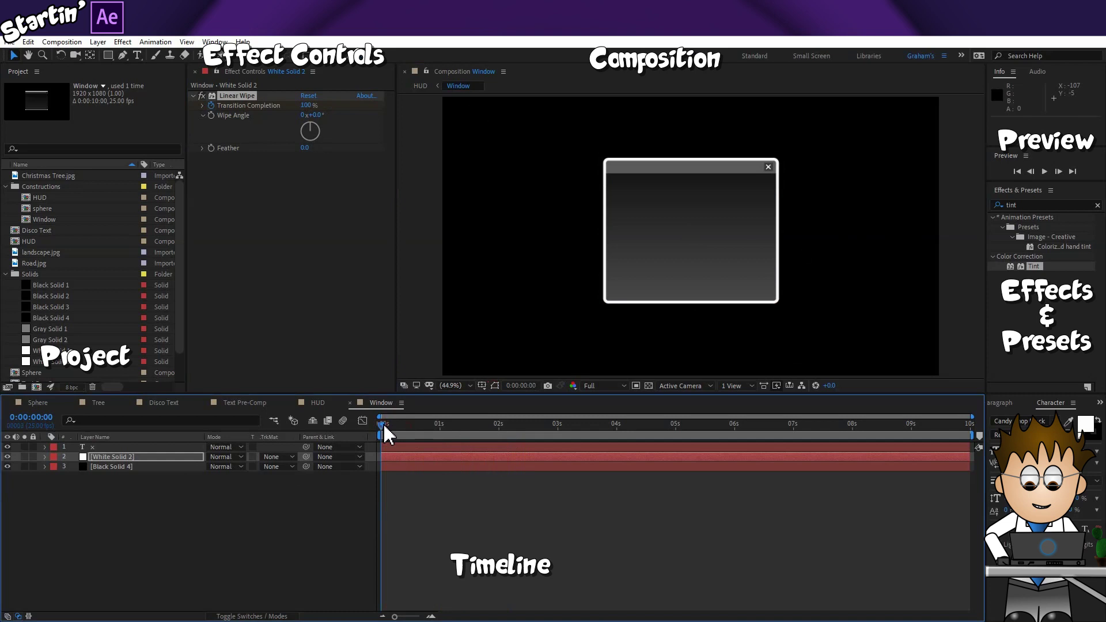
key("space")
key("space")
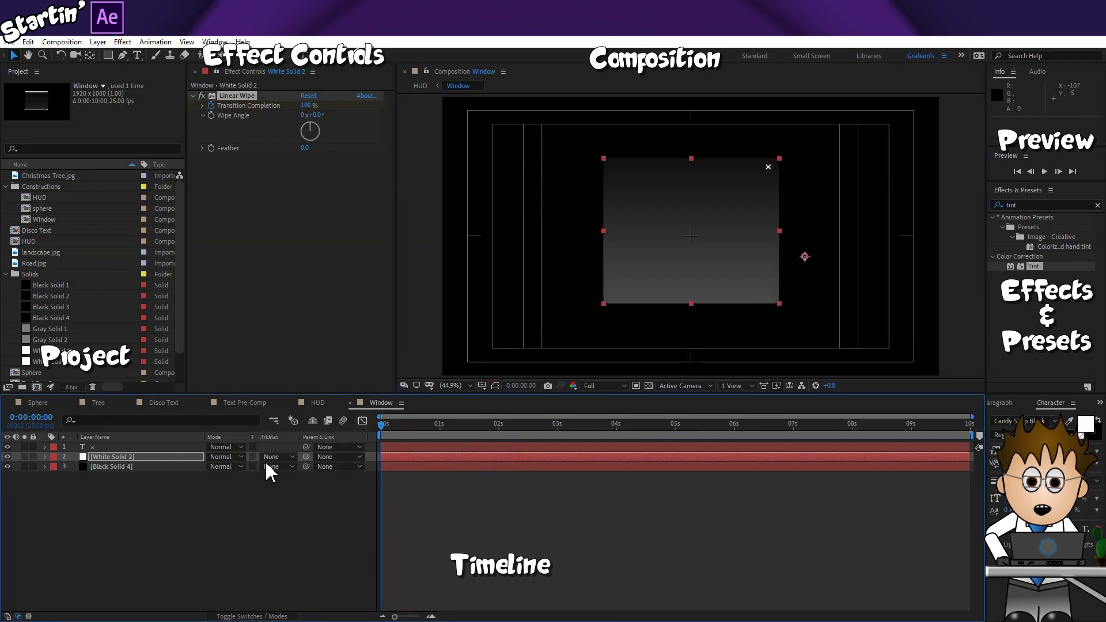
Trim the x layer's in-point to the wipe's final keyframe so it appears when the wipe ends.
left_click(157, 456)
key("u")
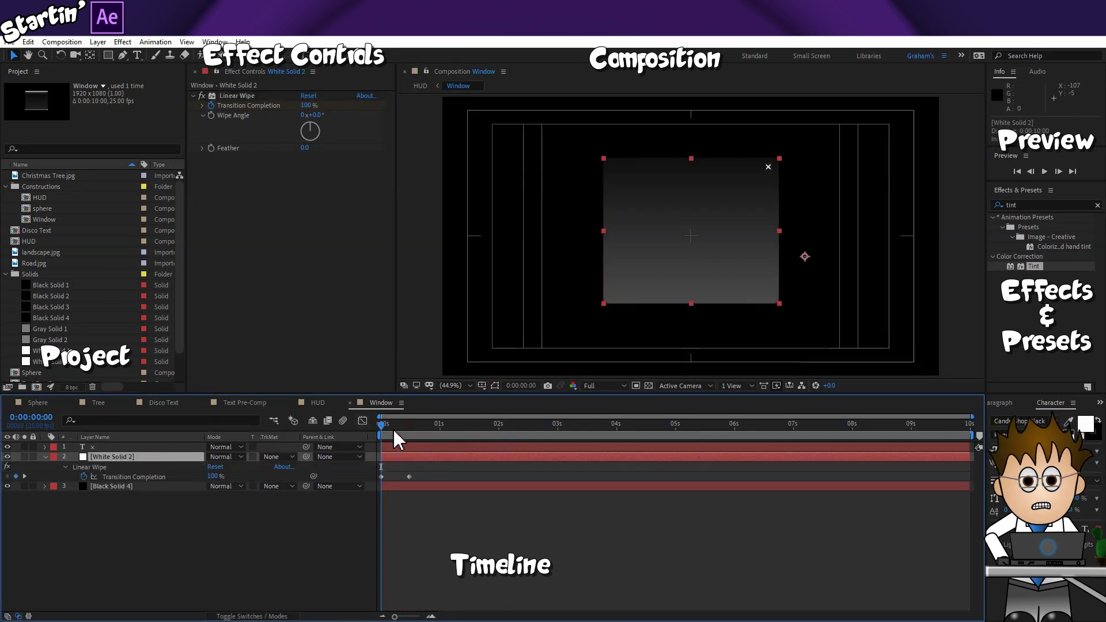
left_click(24, 477)
left_click(150, 448)
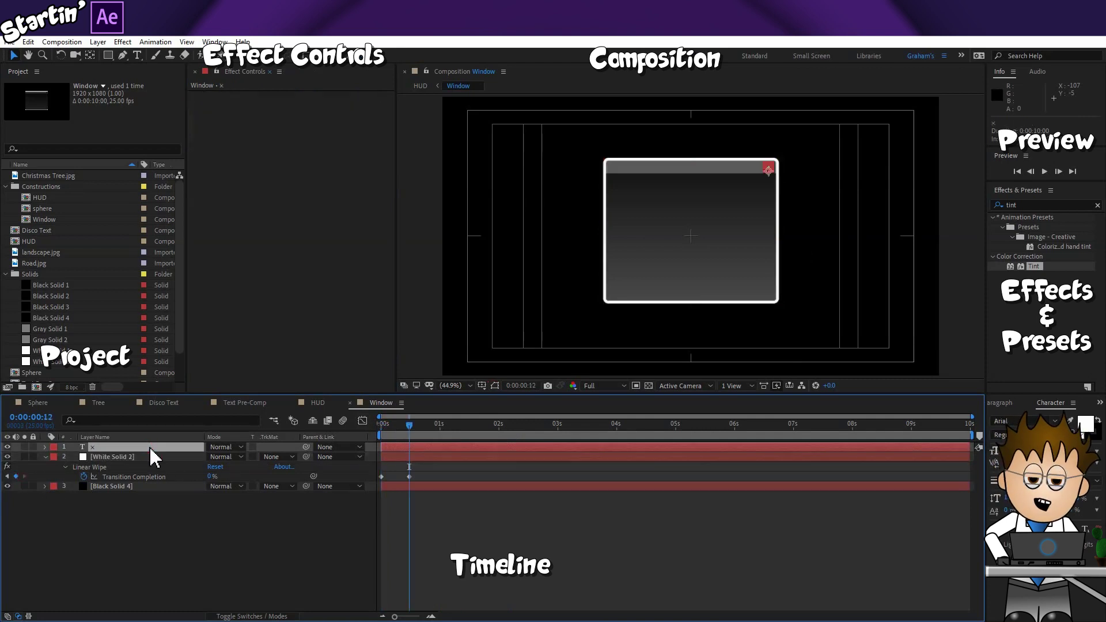
key("bracketleft")
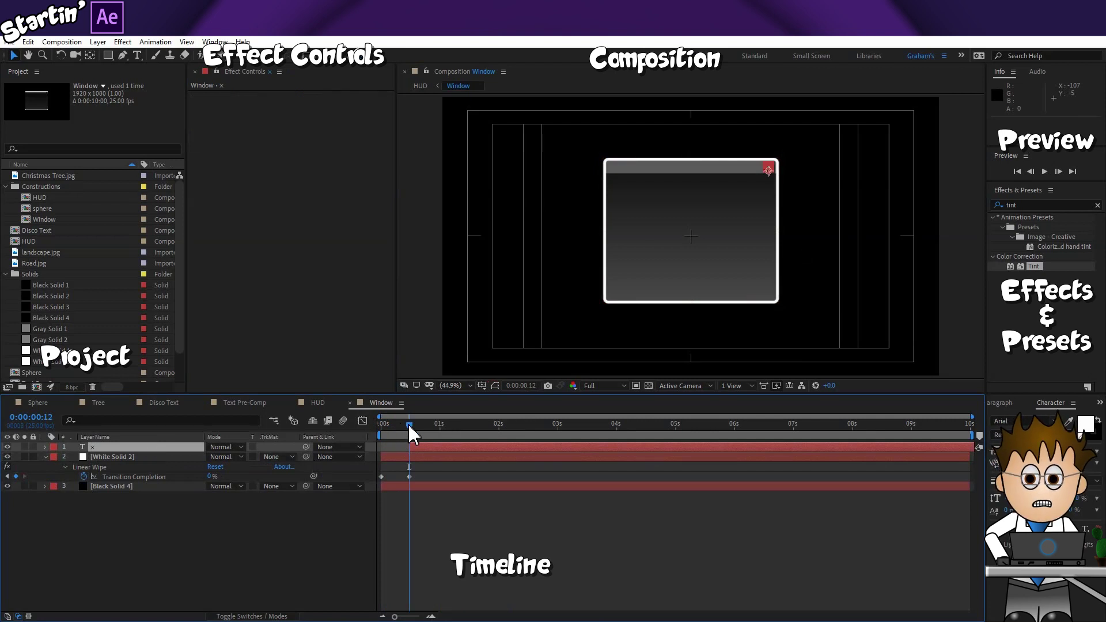
left_click_drag(409, 427, 410, 427)
Keyframe Black Solid 4's Opacity from 0% at frame 12 to 30% at frame 17.
left_click(110, 487)
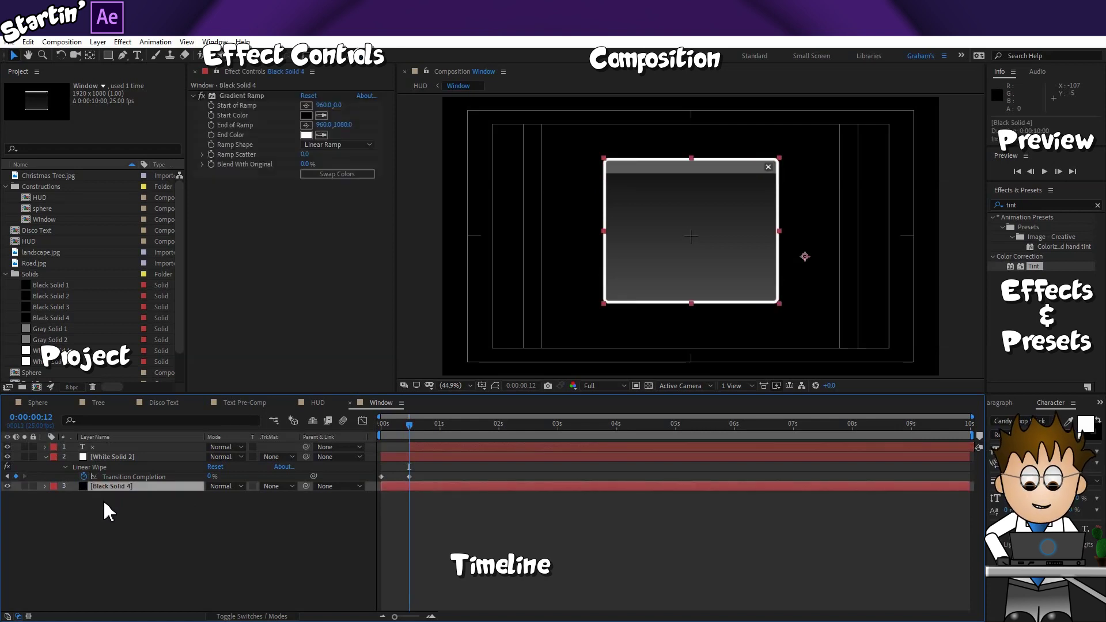
key("t")
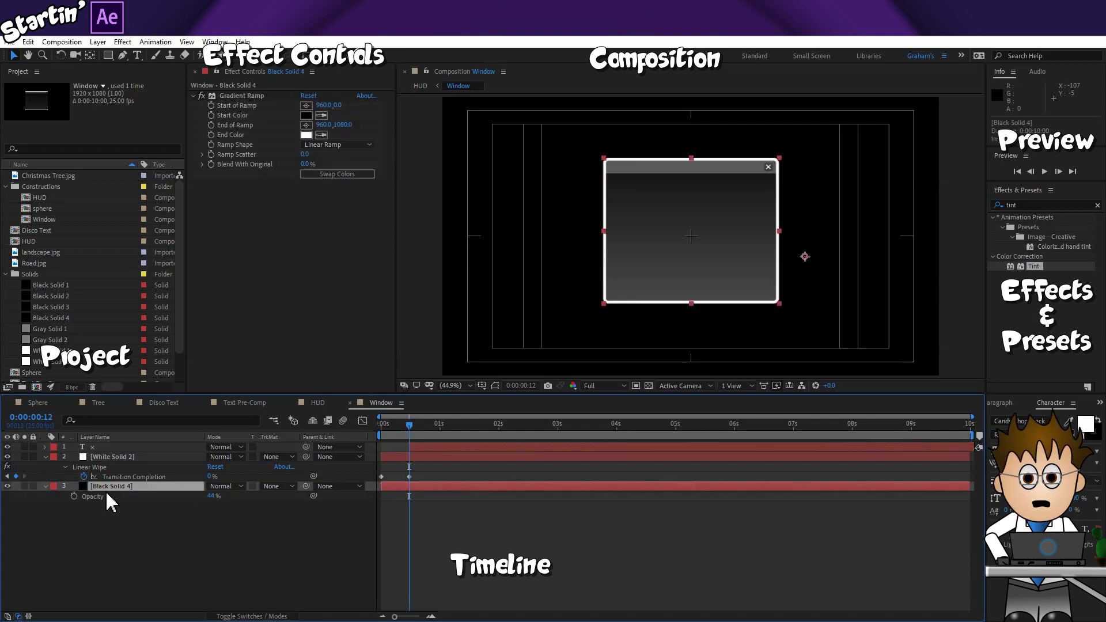
left_click(74, 497)
left_click(212, 496)
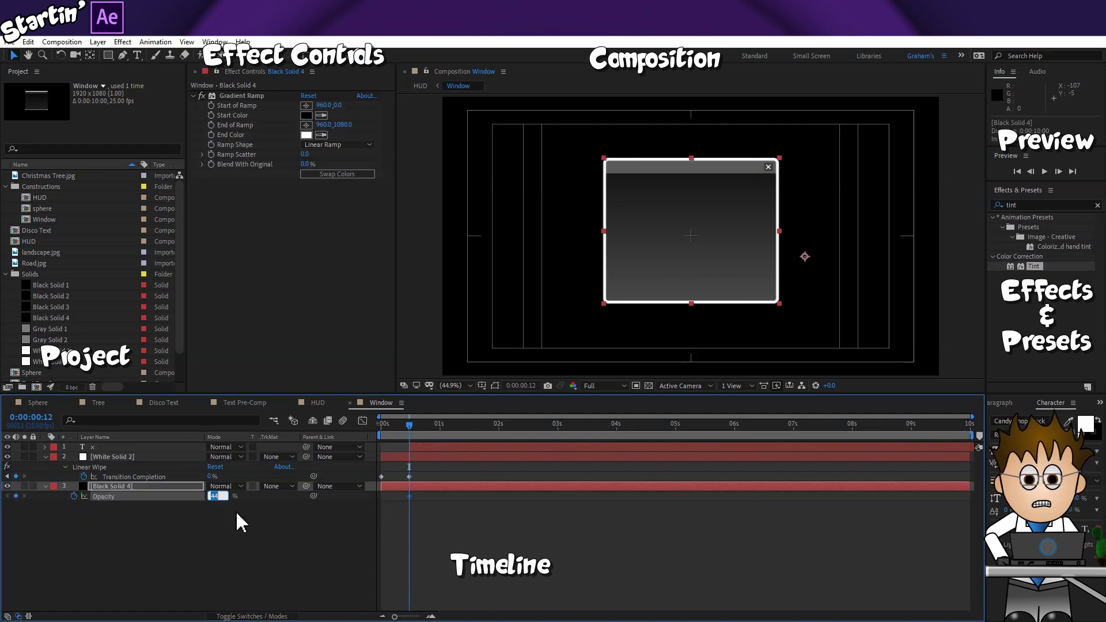
type("0")
key("Return")
left_click_drag(415, 424, 421, 424)
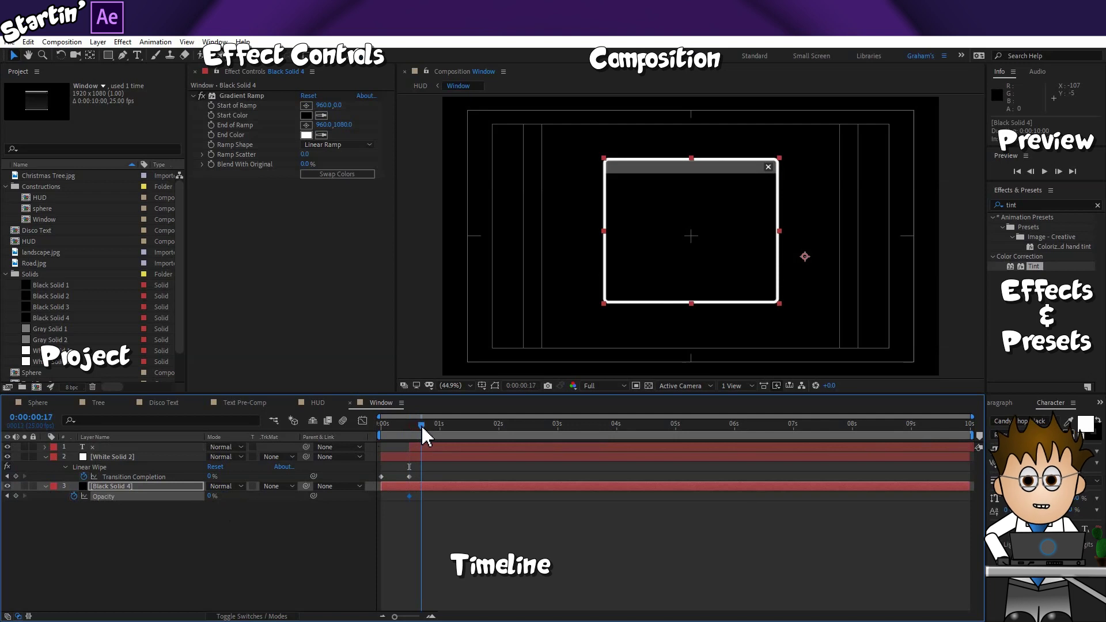
left_click_drag(213, 496, 293, 492)
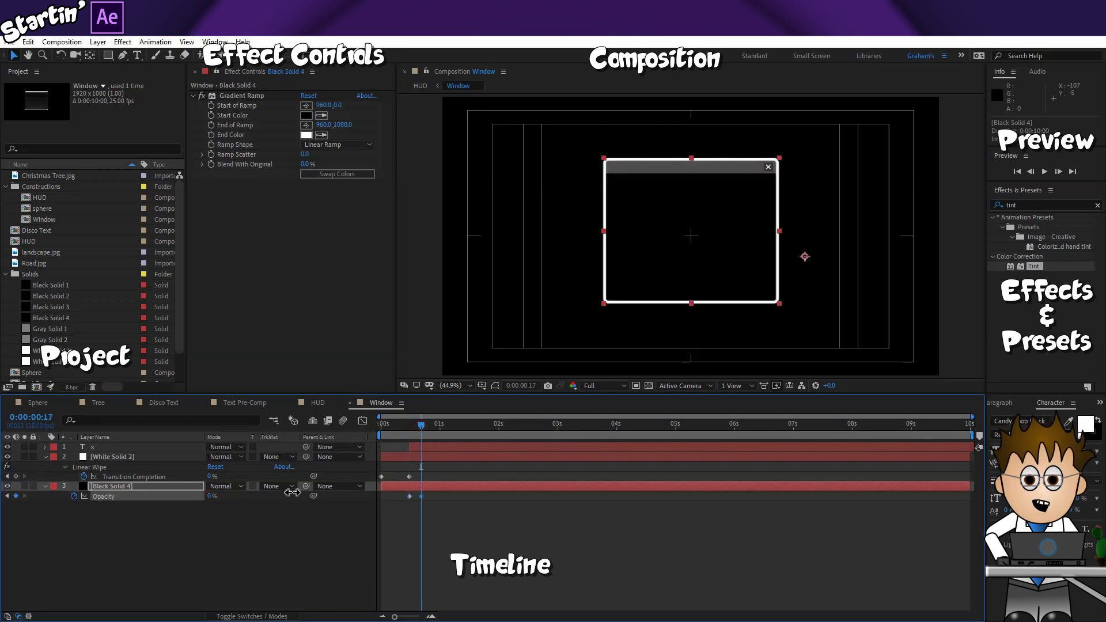
left_click(212, 507)
left_click(213, 496)
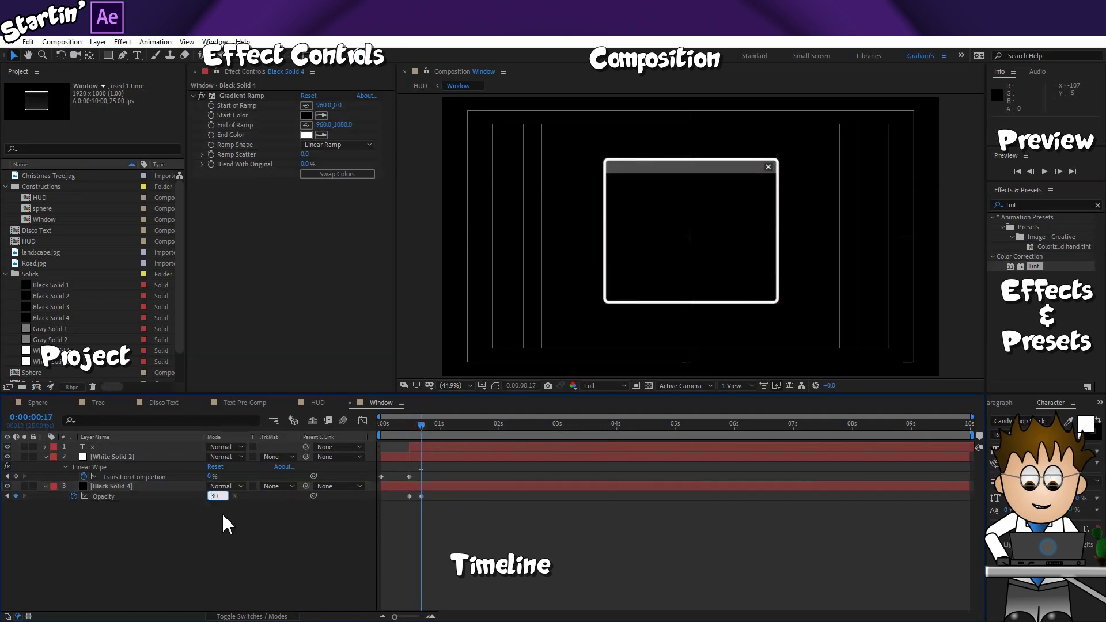
key("Return")
left_click(218, 549)
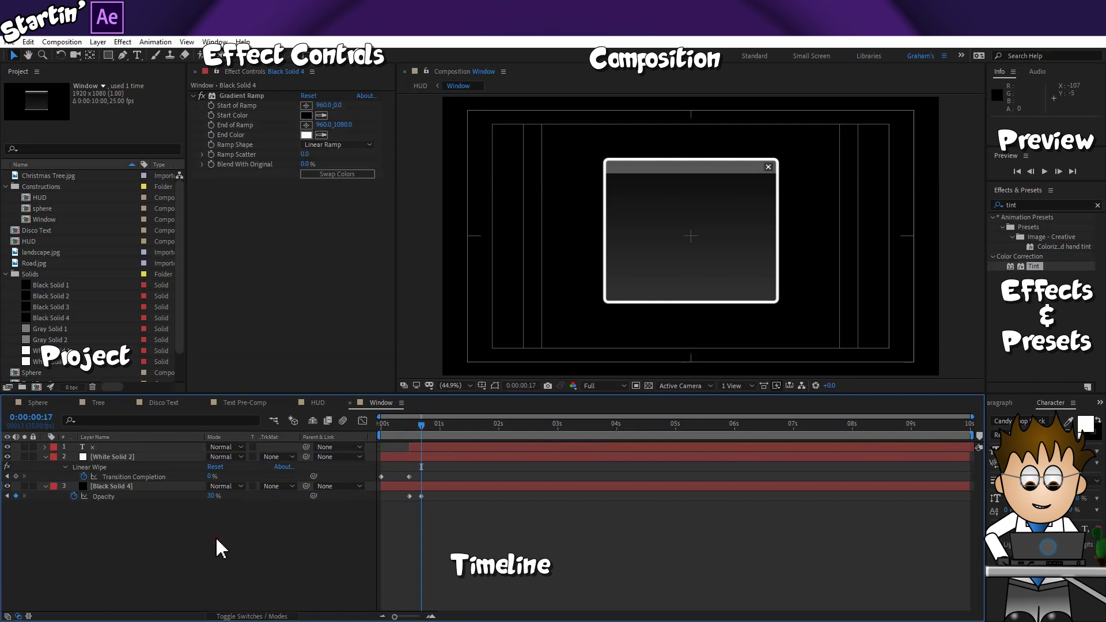
Preview the HUD animation, check the Window pre-comp at 5 s, and return to HUD.
left_click(318, 403)
left_click_drag(421, 424, 334, 420)
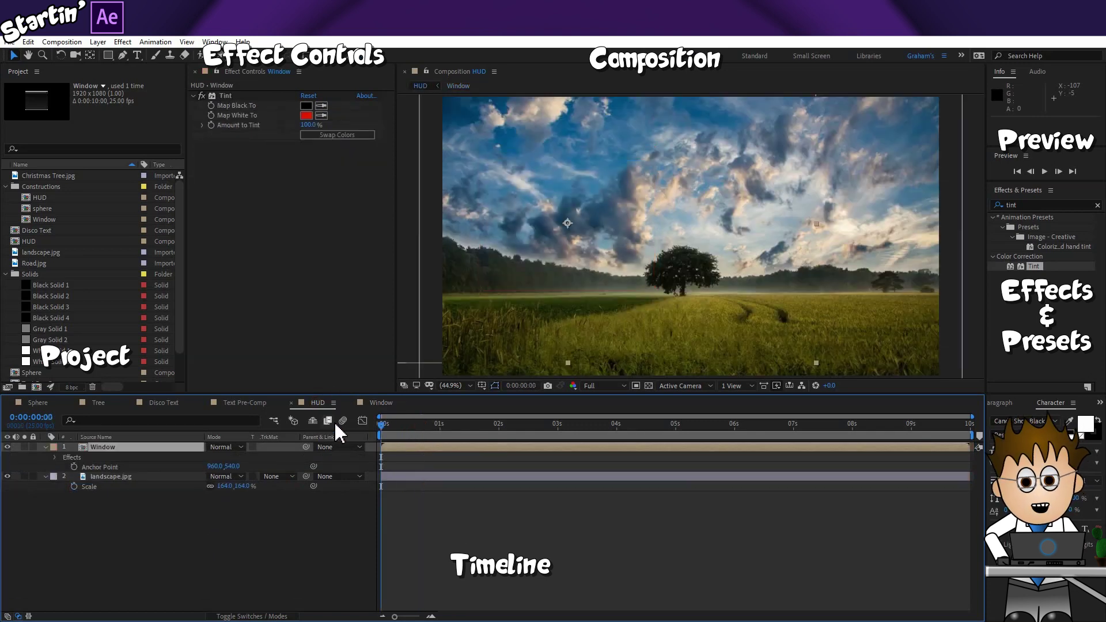
key("space")
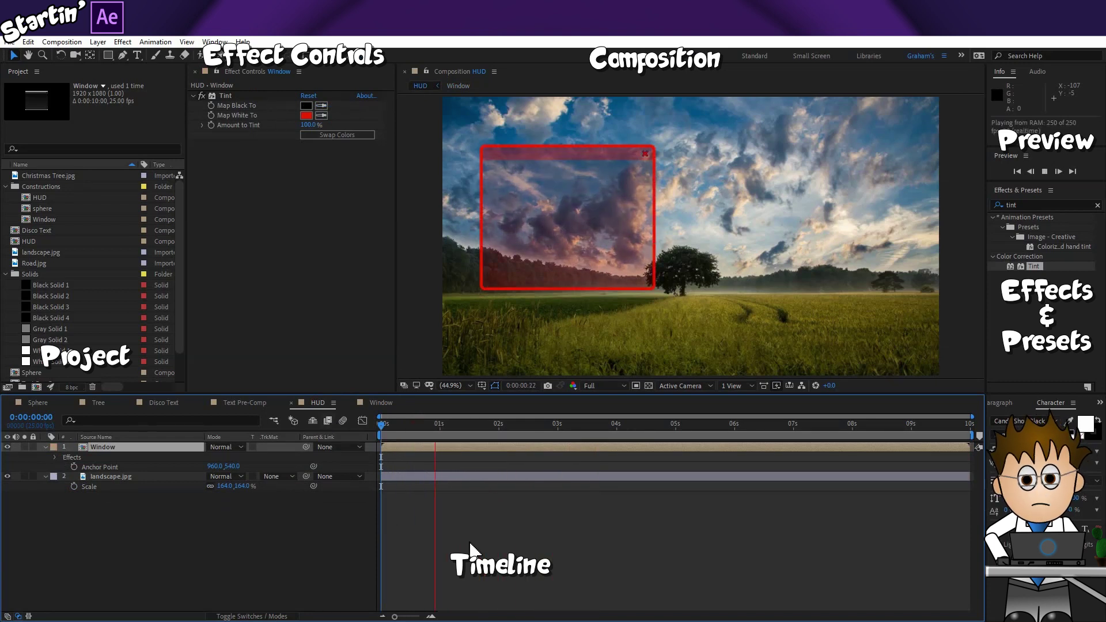
key("space")
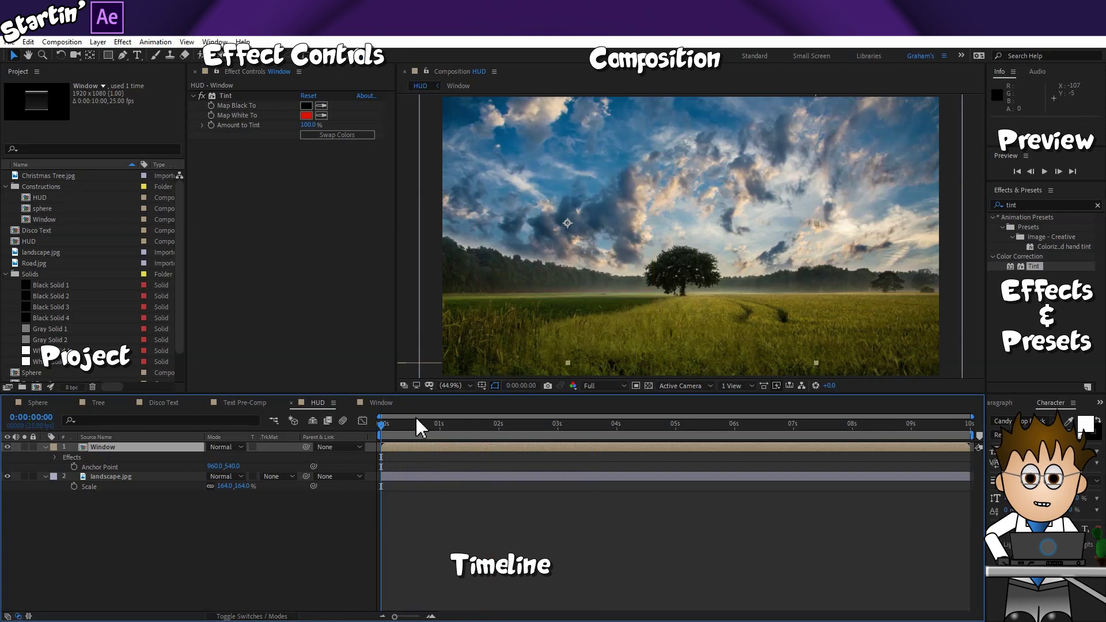
left_click_drag(417, 419, 676, 430)
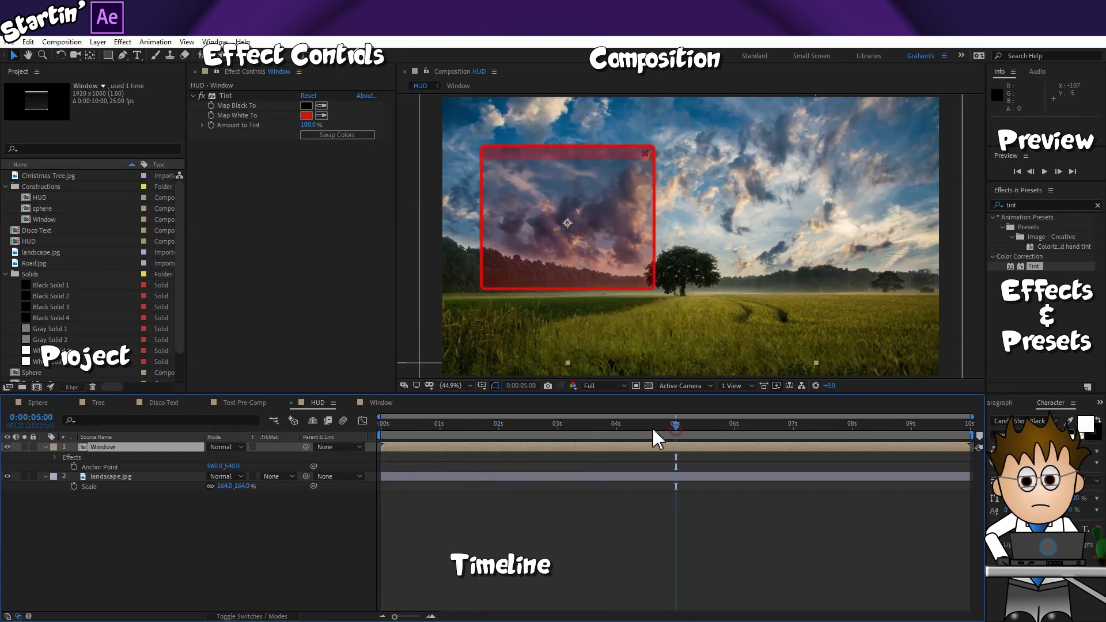
double_click(158, 448)
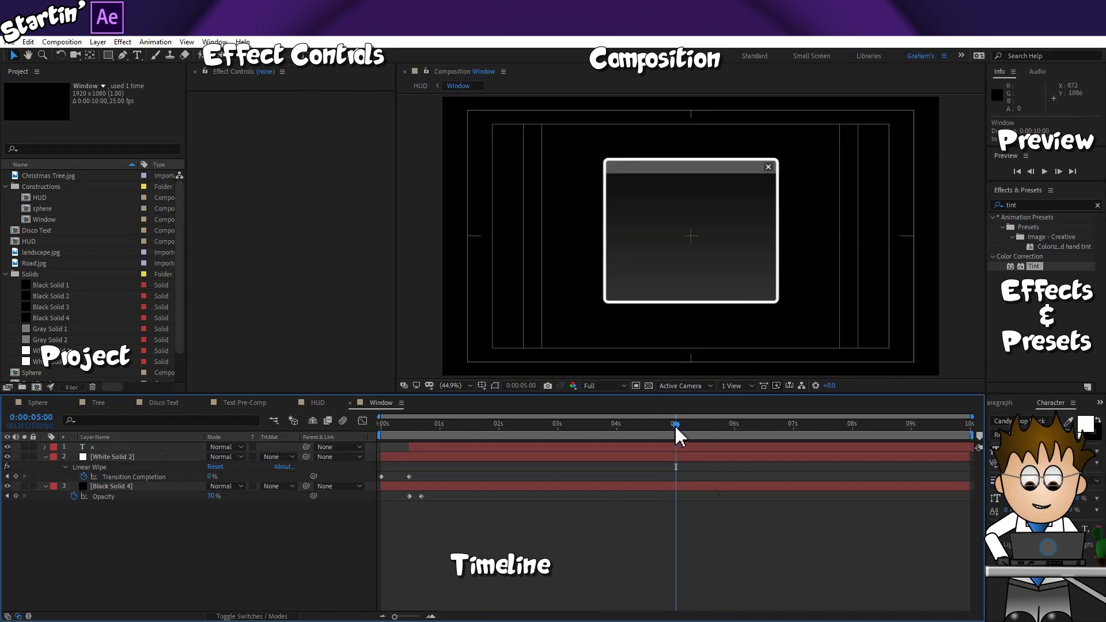
left_click_drag(679, 436, 365, 429)
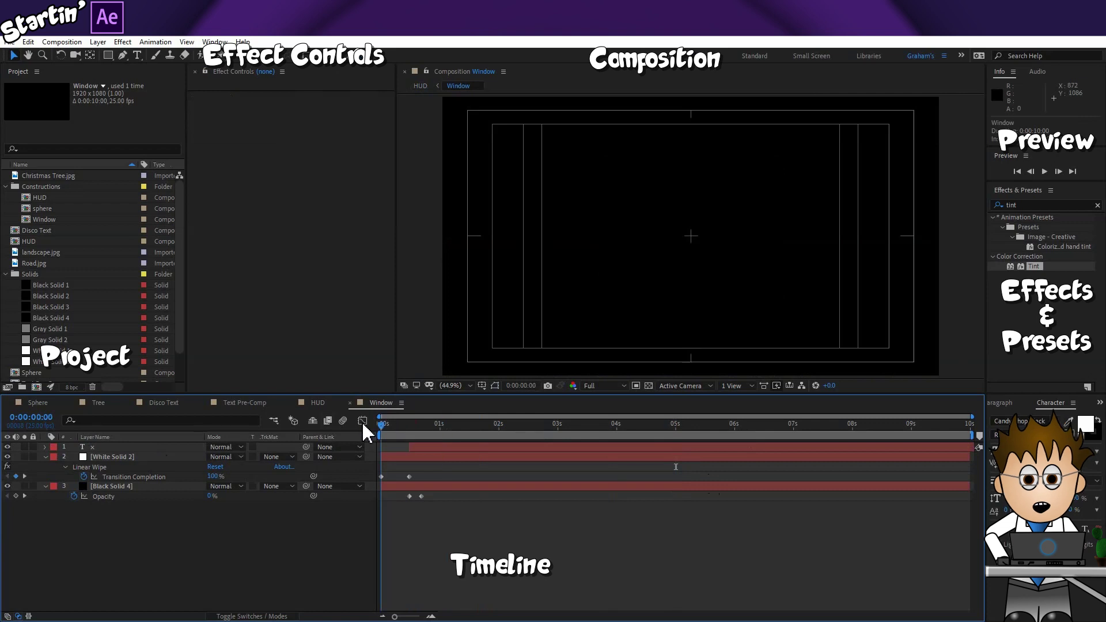
left_click(312, 401)
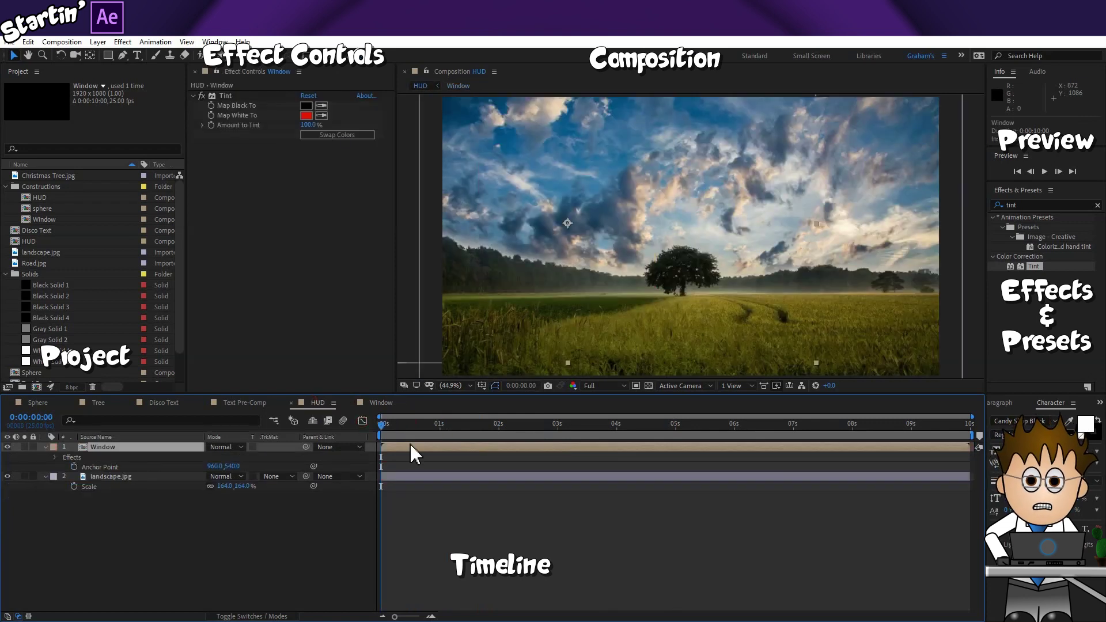
Duplicate the Window layer, start the copy at 0:00:01:15, move it right and tint it blue.
key("space")
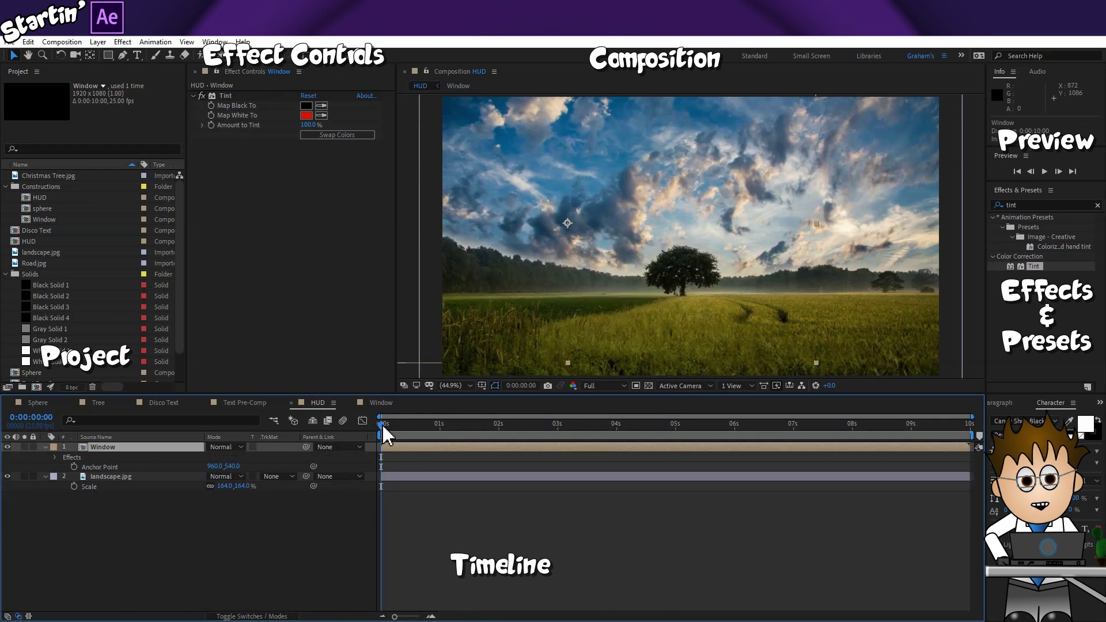
left_click_drag(458, 434, 477, 431)
left_click(137, 446)
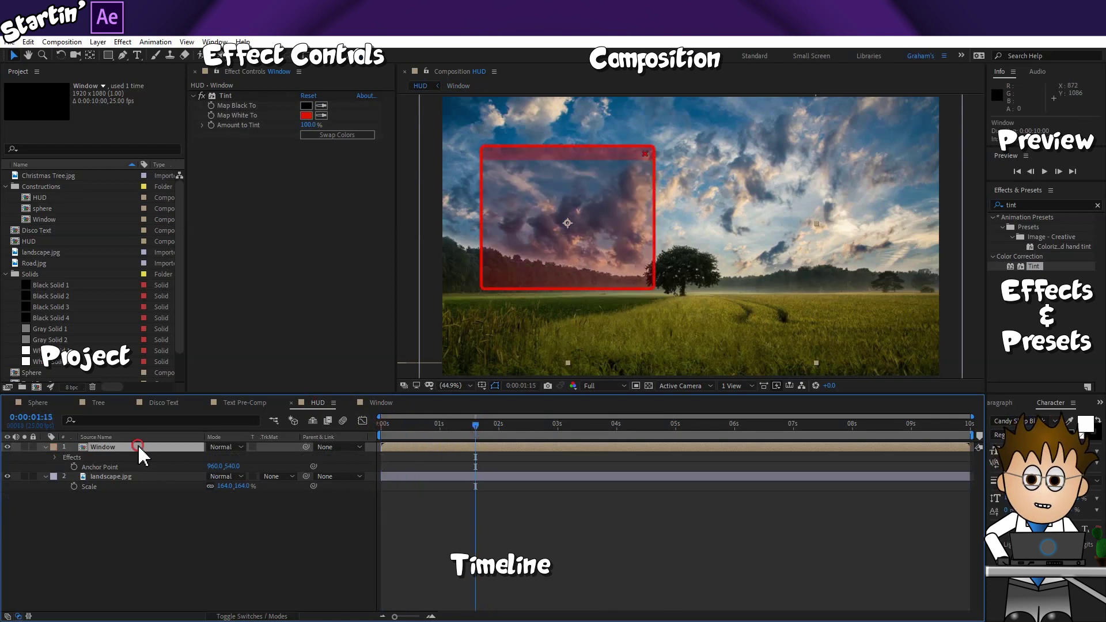
key("ctrl+d")
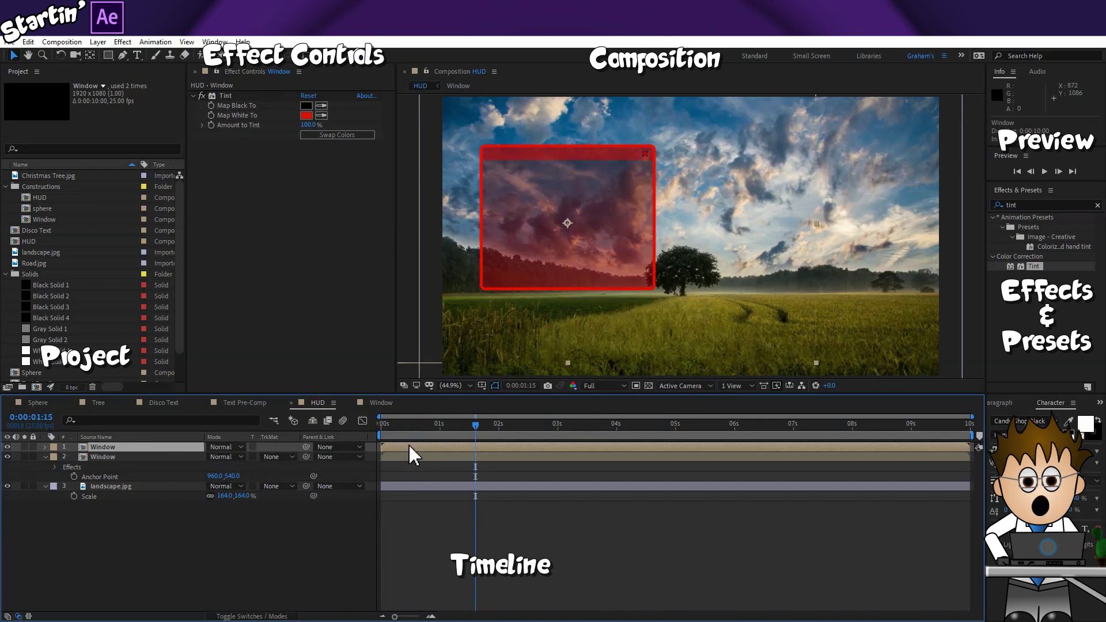
left_click_drag(409, 448, 507, 454)
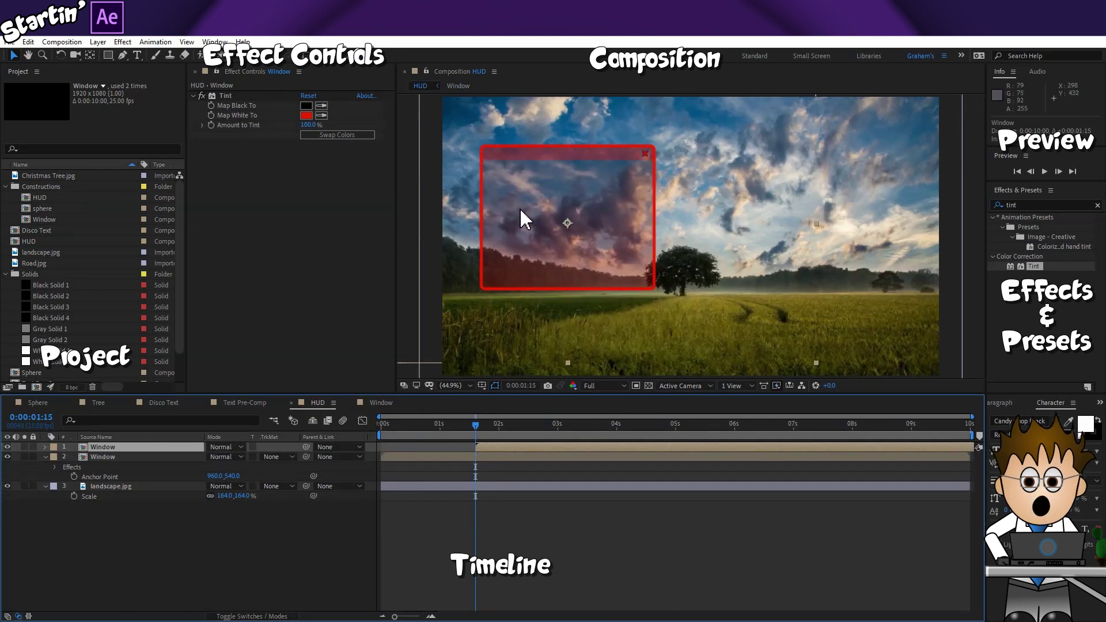
left_click_drag(521, 217, 709, 254)
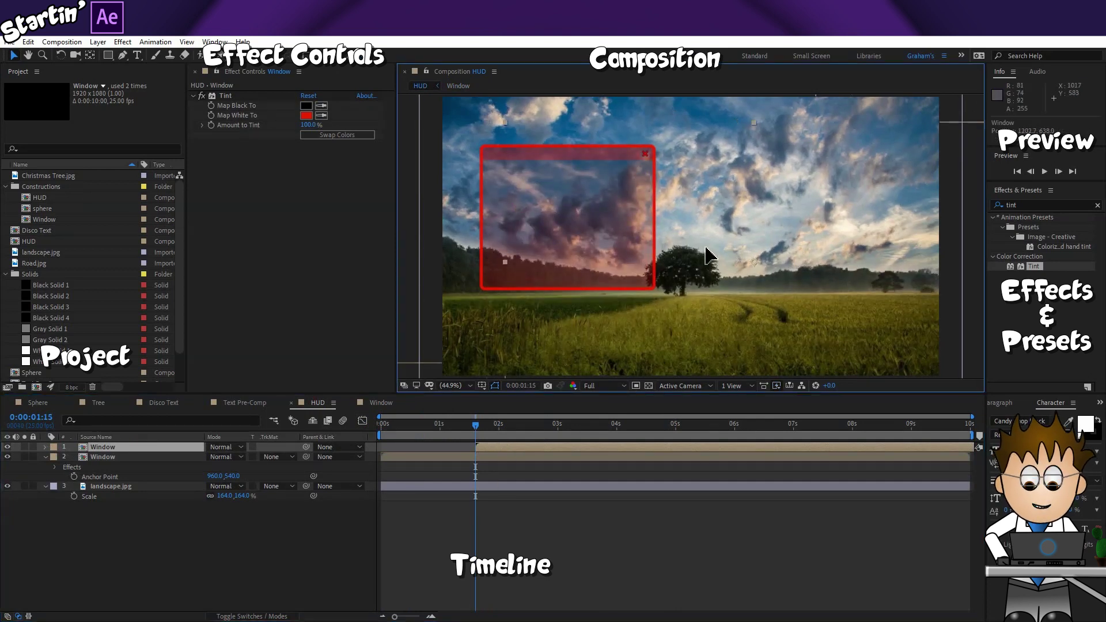
left_click(307, 115)
left_click(351, 381)
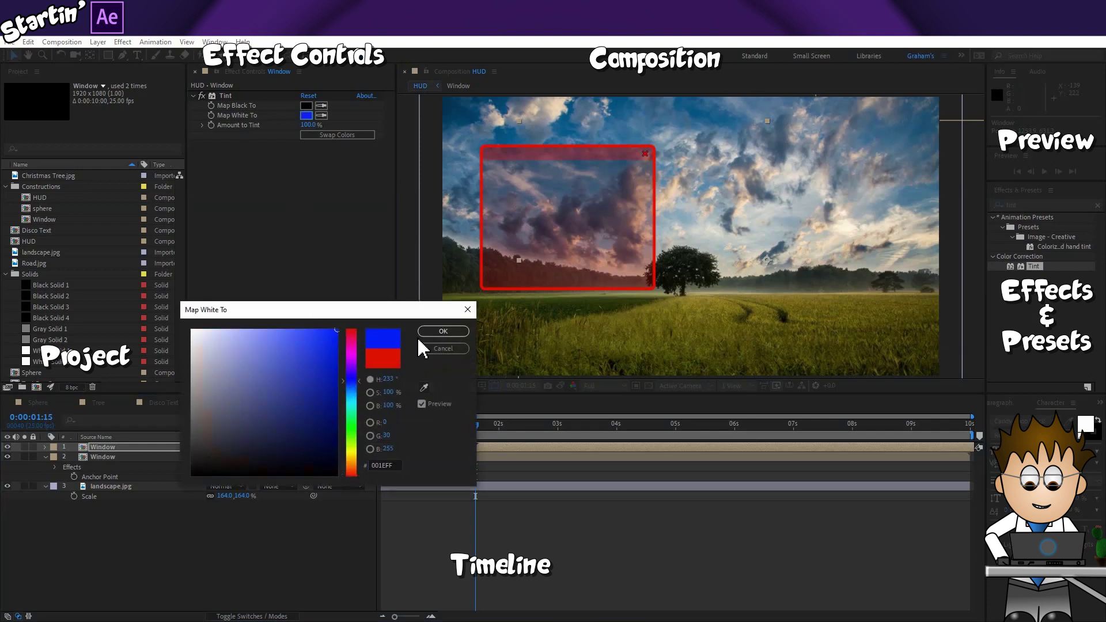
left_click(443, 332)
key("space")
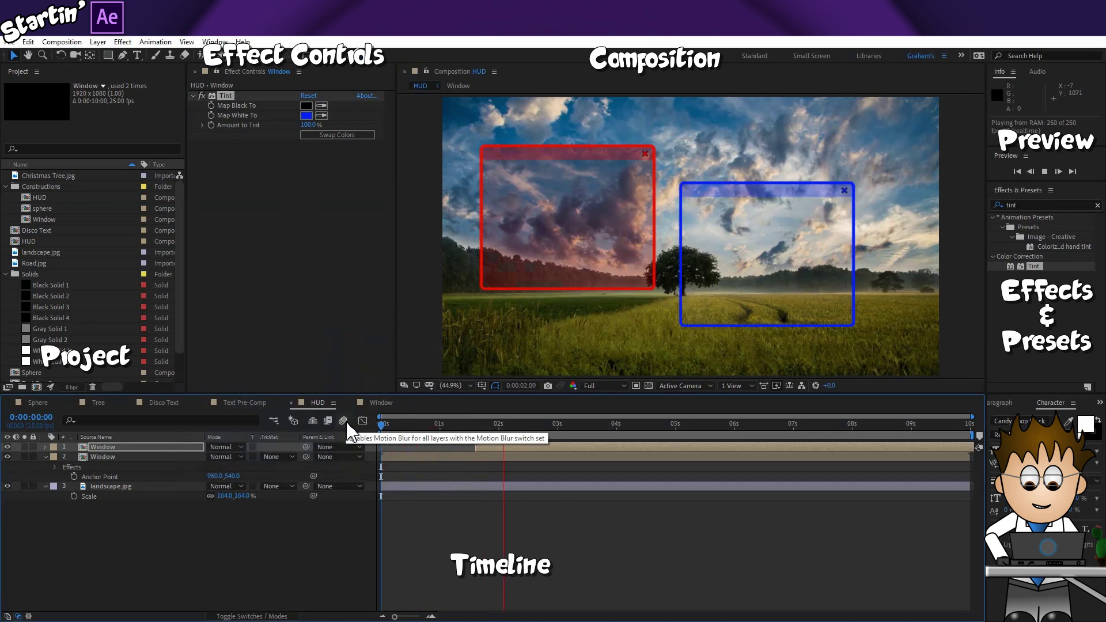
key("space")
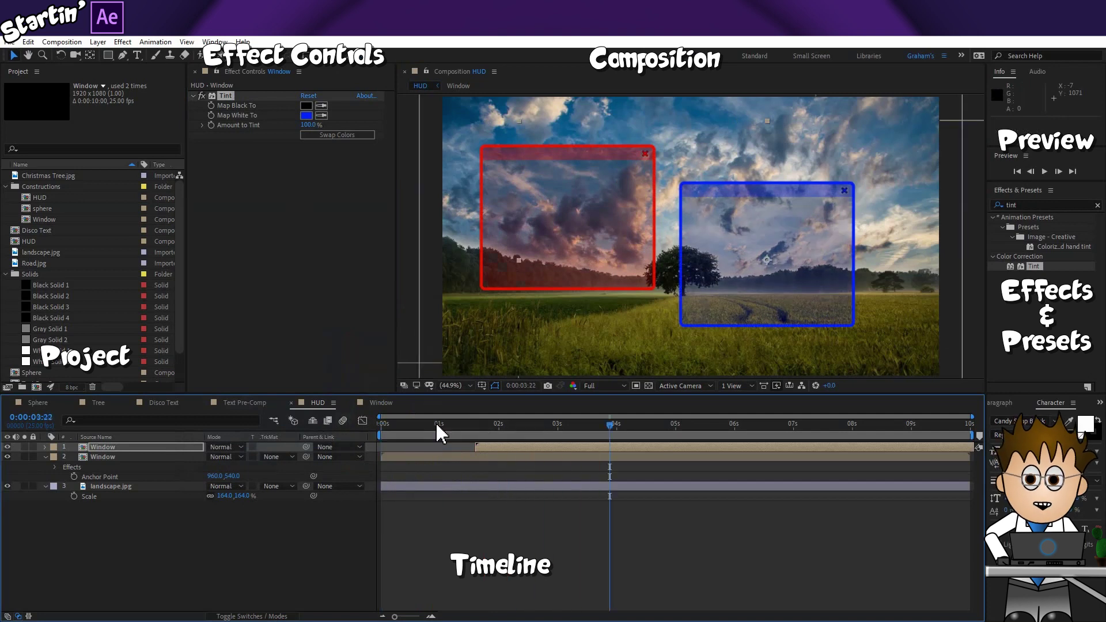
Add another window copy, placed lower-centre and tinted green.
key("ctrl+d")
left_click_drag(731, 291, 582, 280)
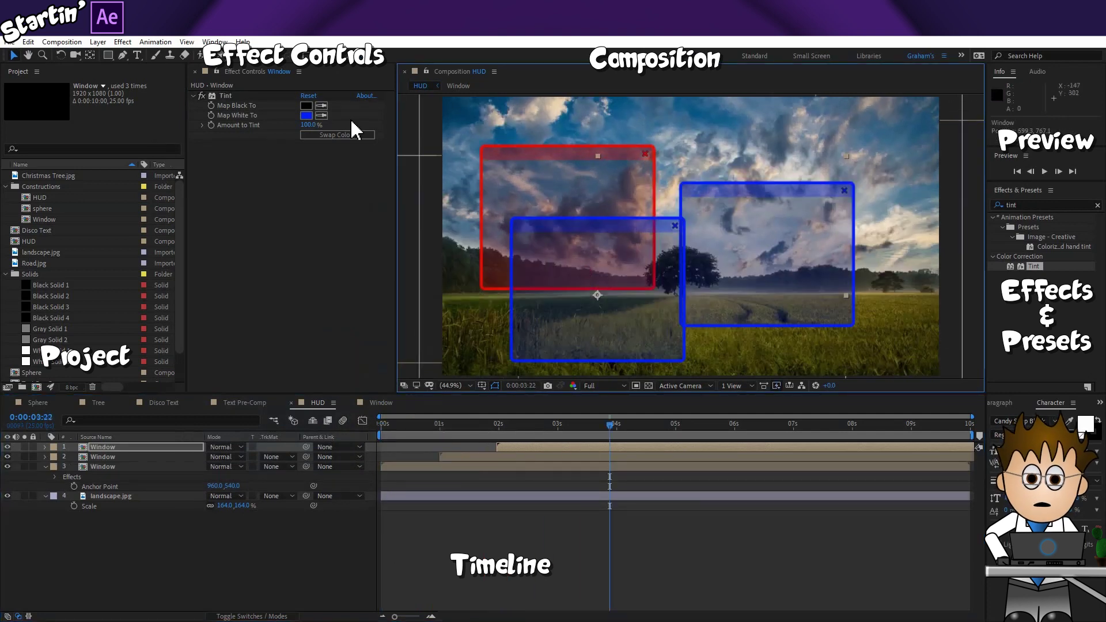
left_click(306, 115)
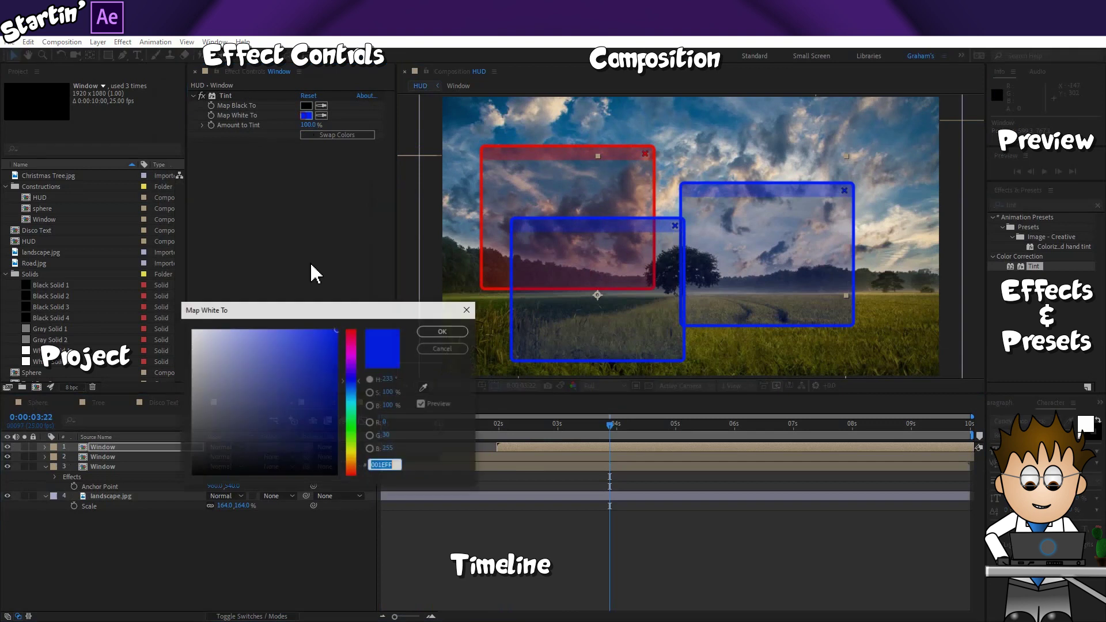
left_click(353, 435)
left_click(444, 331)
Add an orange-tinted window copy at the top-right starting around 3 s, then preview from the start.
key("ctrl+d")
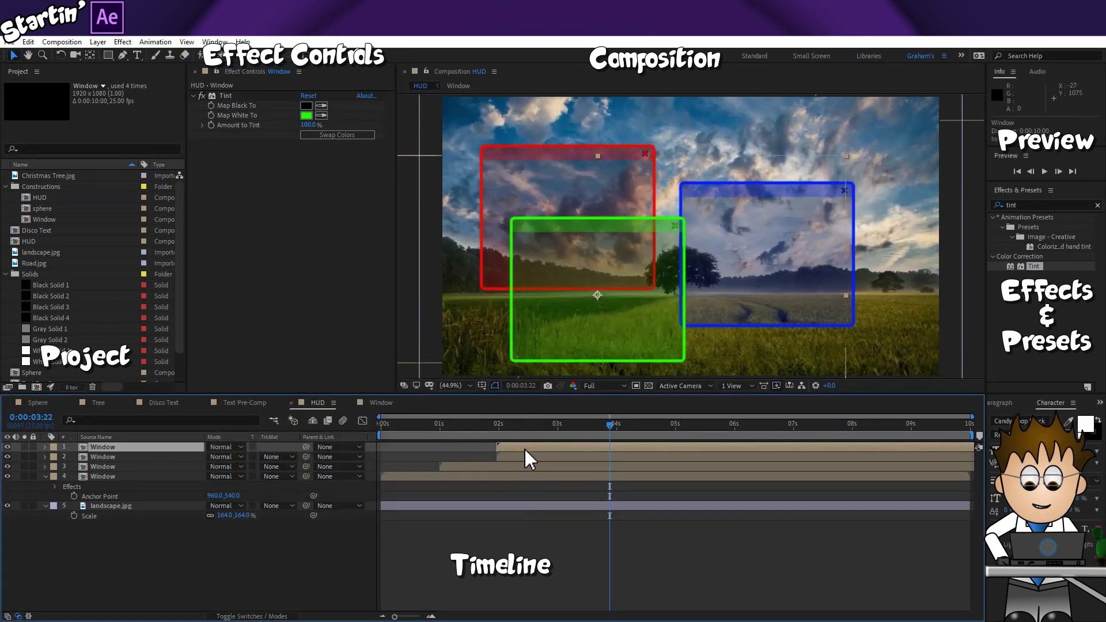
left_click_drag(524, 448, 573, 447)
left_click_drag(578, 270, 801, 196)
left_click(307, 115)
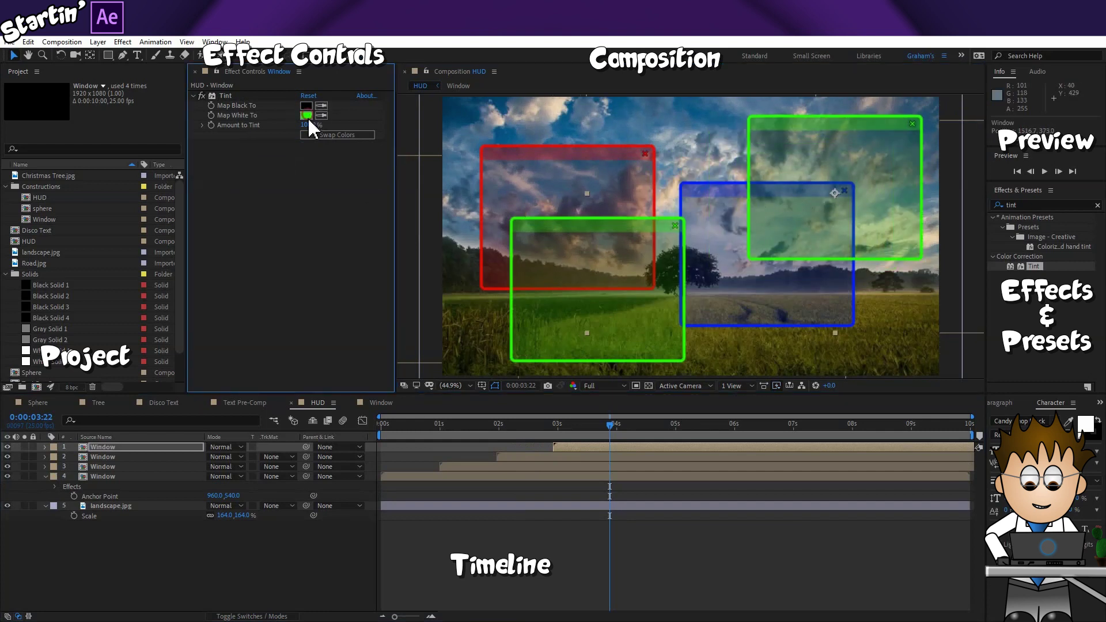
left_click(351, 458)
left_click(352, 461)
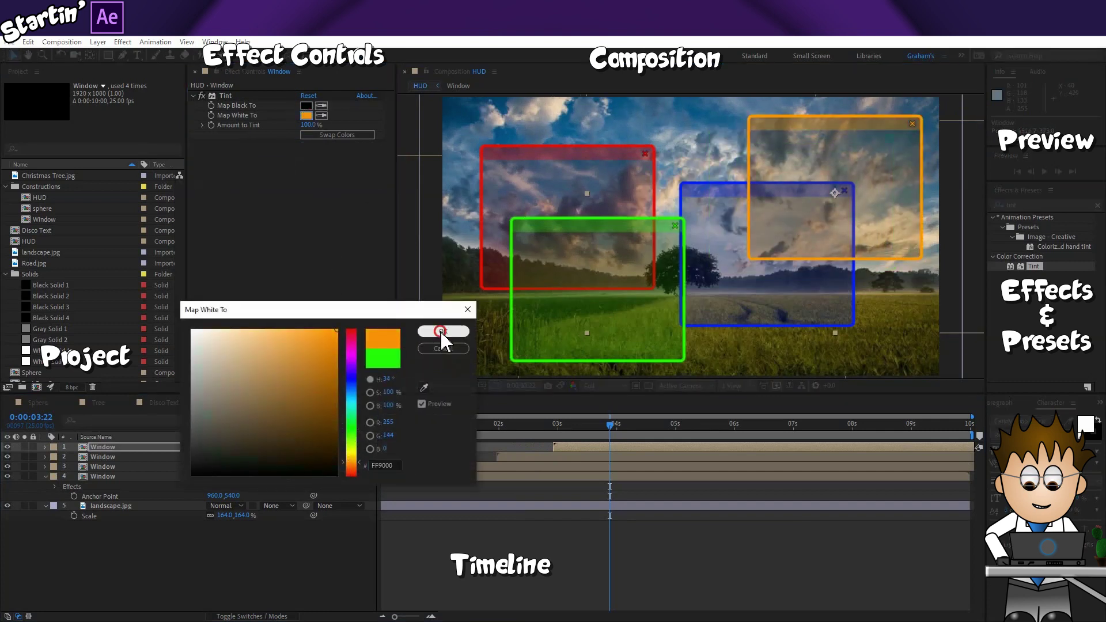
left_click(443, 331)
key("Home")
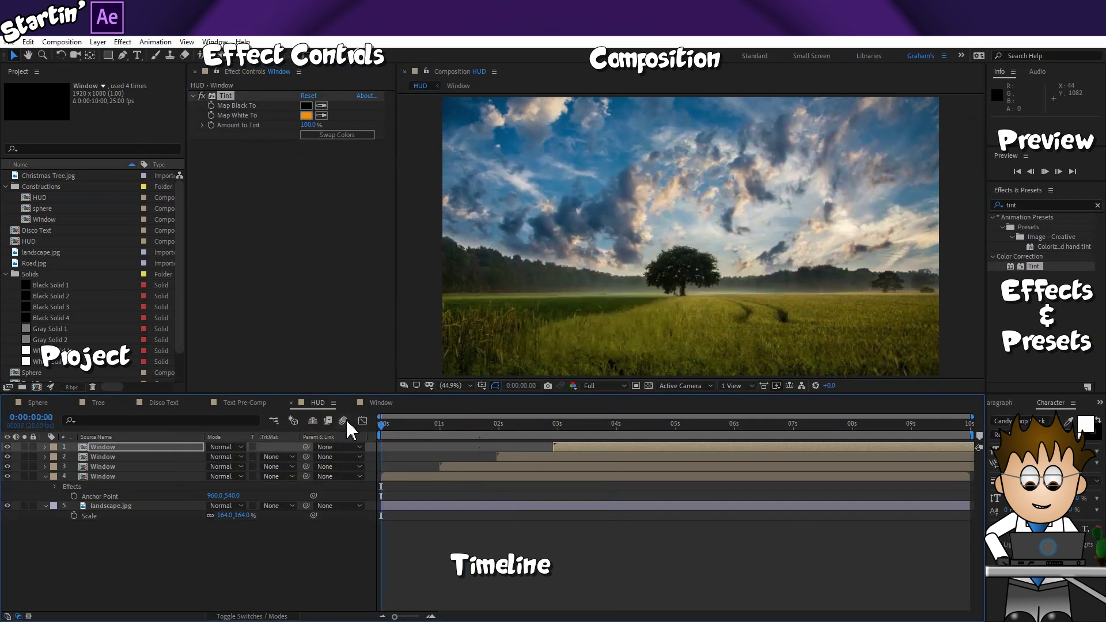
key("space")
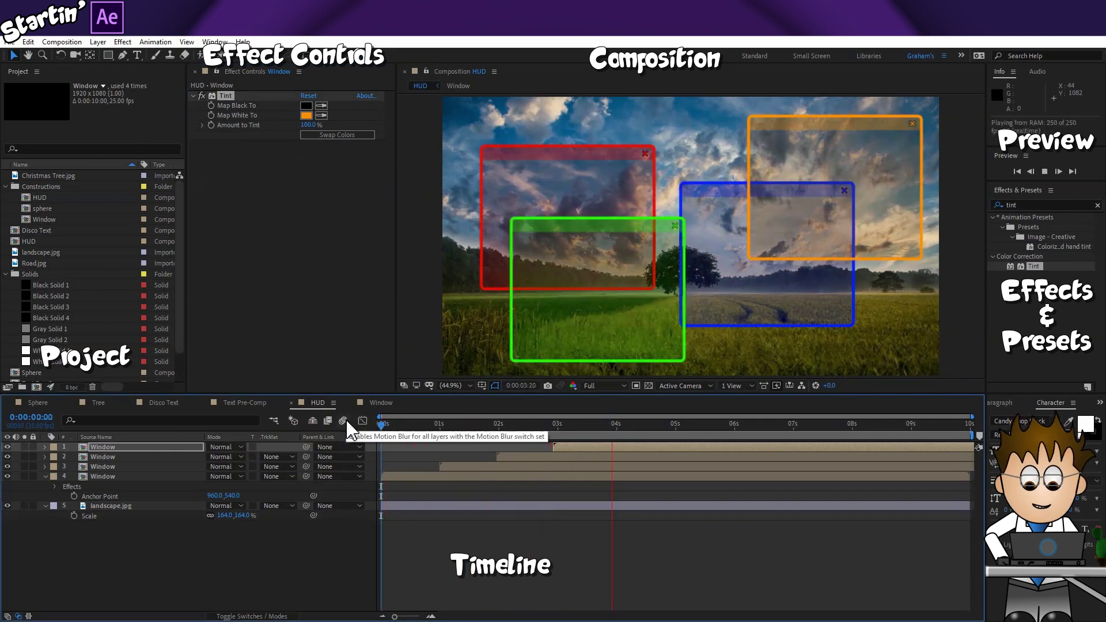
Create a new solid layer and extend it to start at the beginning of the comp.
key("space")
left_click(98, 41)
mouse_move(100, 56)
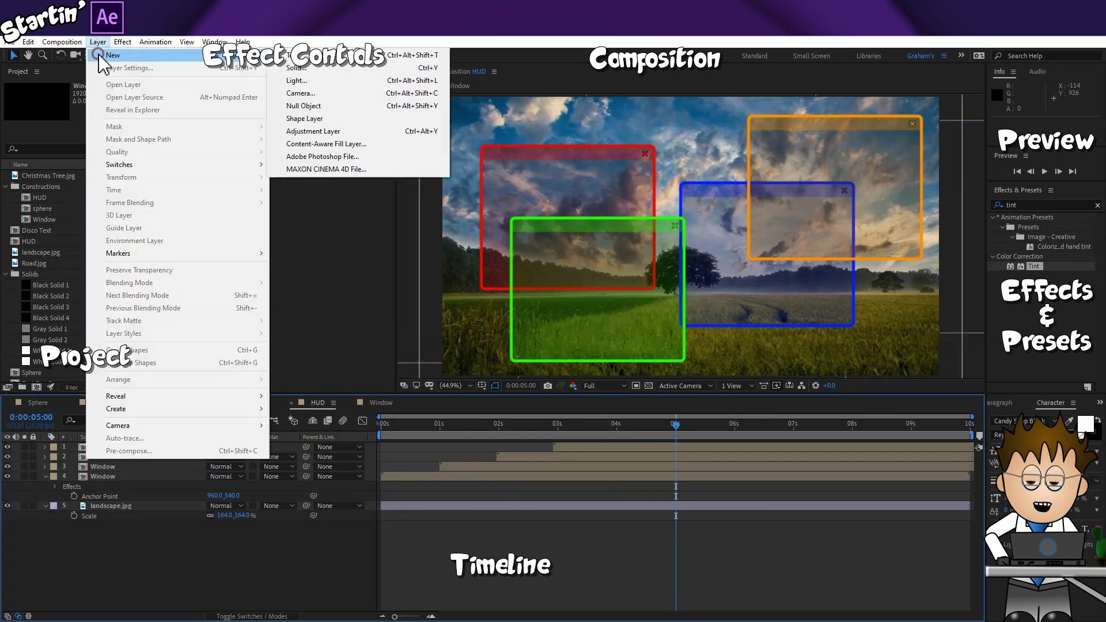
left_click(296, 68)
left_click(385, 392)
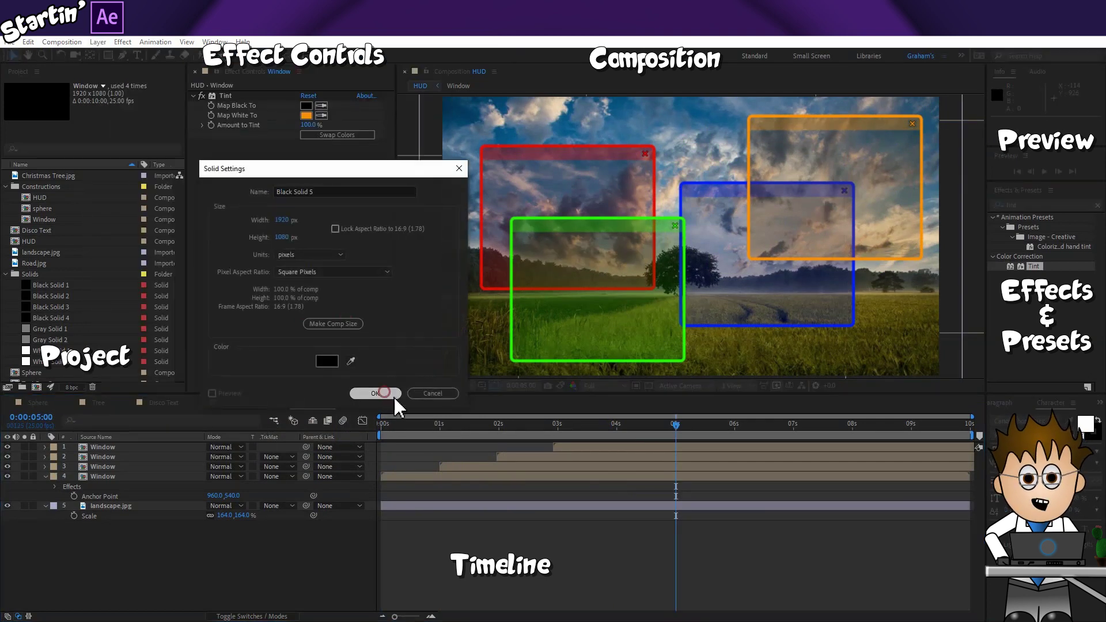
left_click_drag(676, 447, 418, 451)
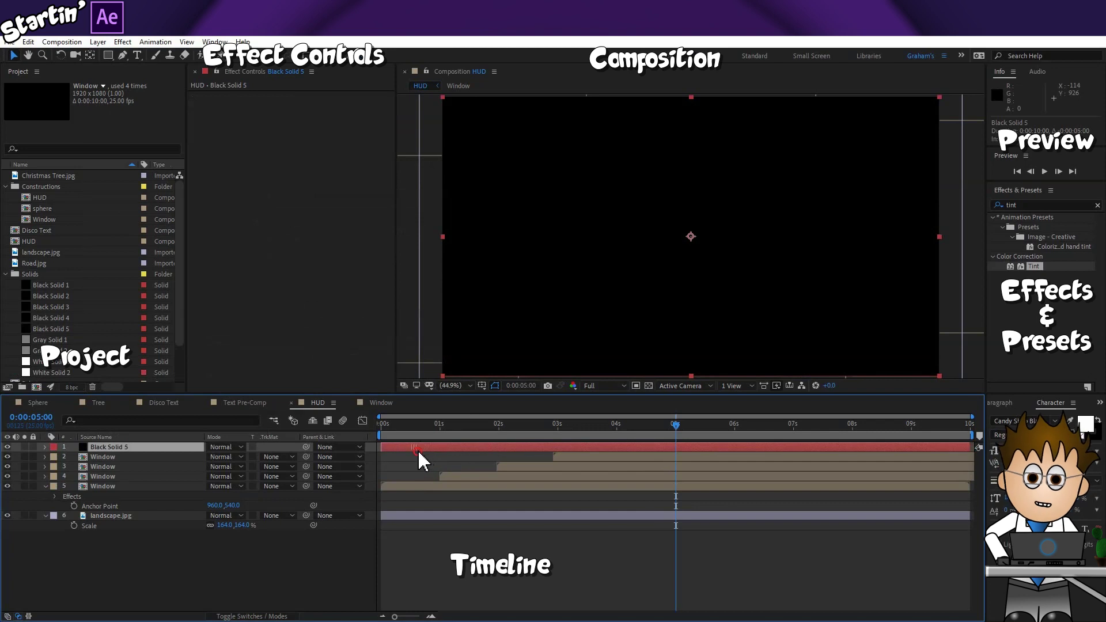
key("Home")
Apply the Grid effect to the solid with a Border of 29.
left_click(122, 41)
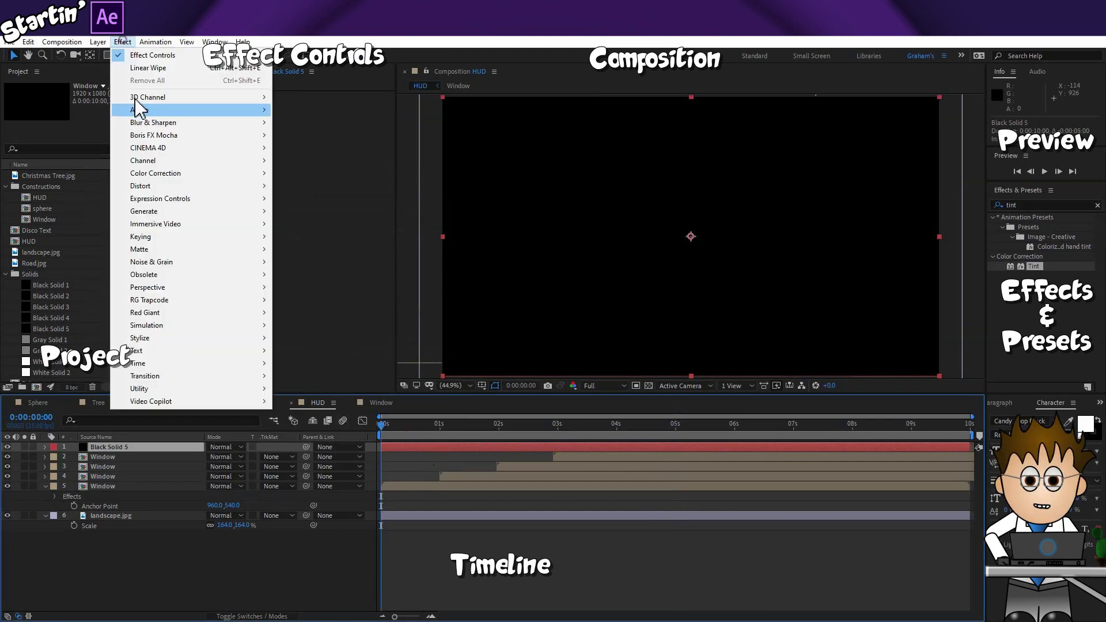
mouse_move(176, 217)
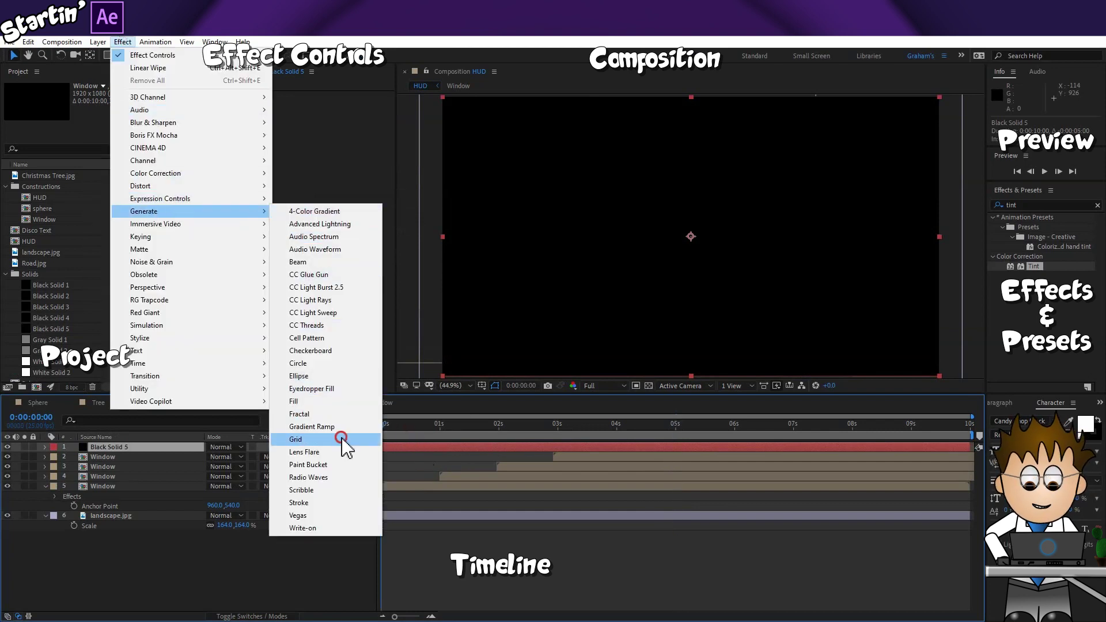
left_click(341, 440)
left_click_drag(305, 155, 321, 155)
left_click(321, 264)
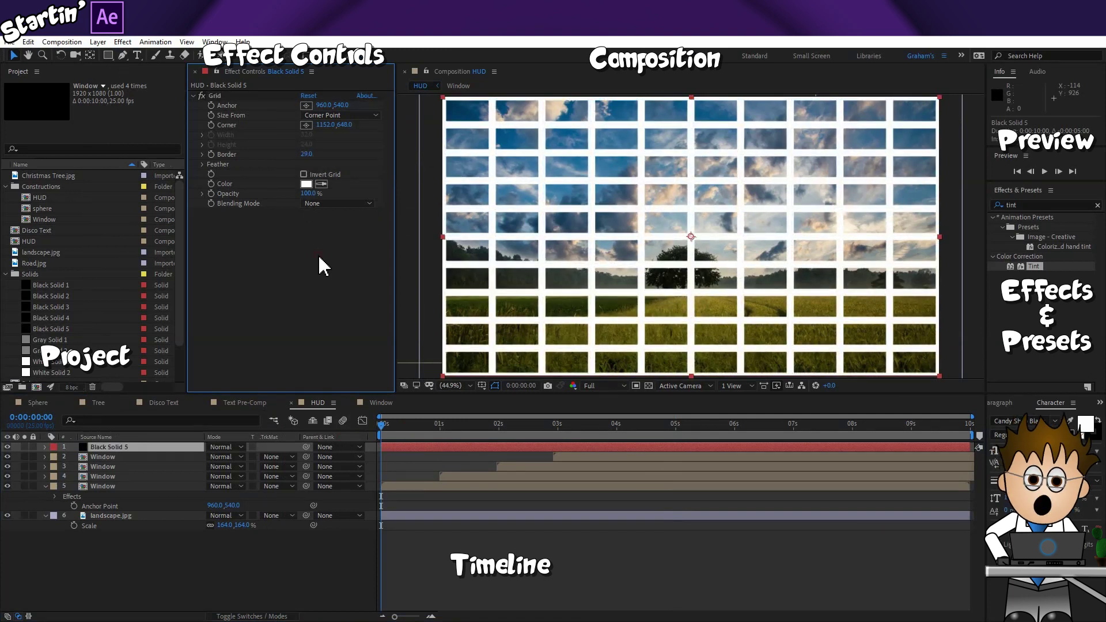
Add CC Sphere to wrap the grid into a white latticed globe.
left_click(121, 44)
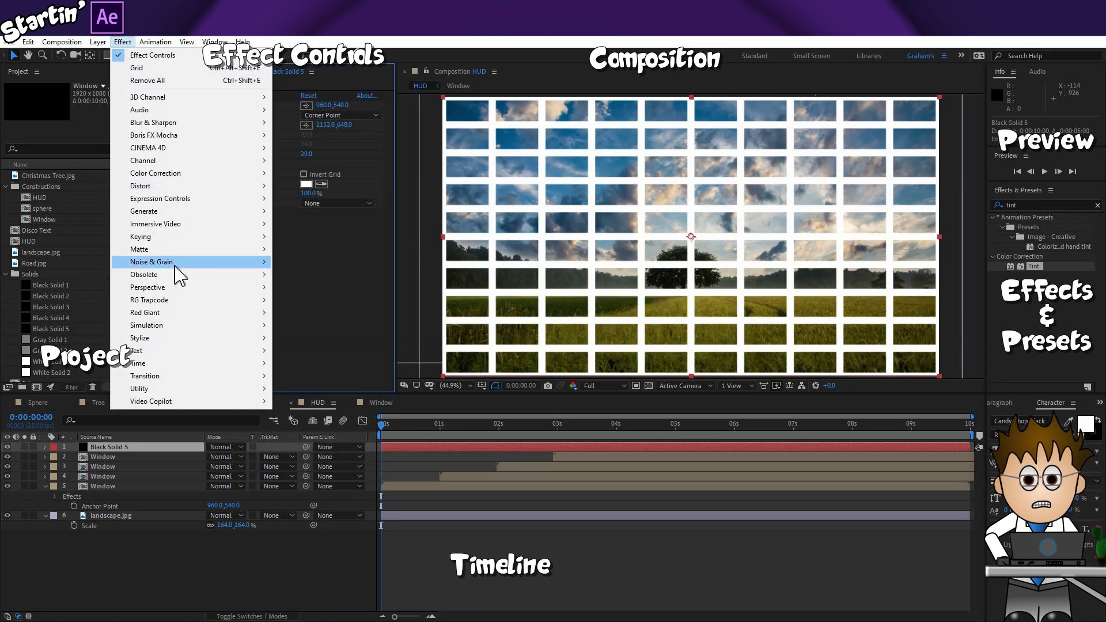
mouse_move(184, 292)
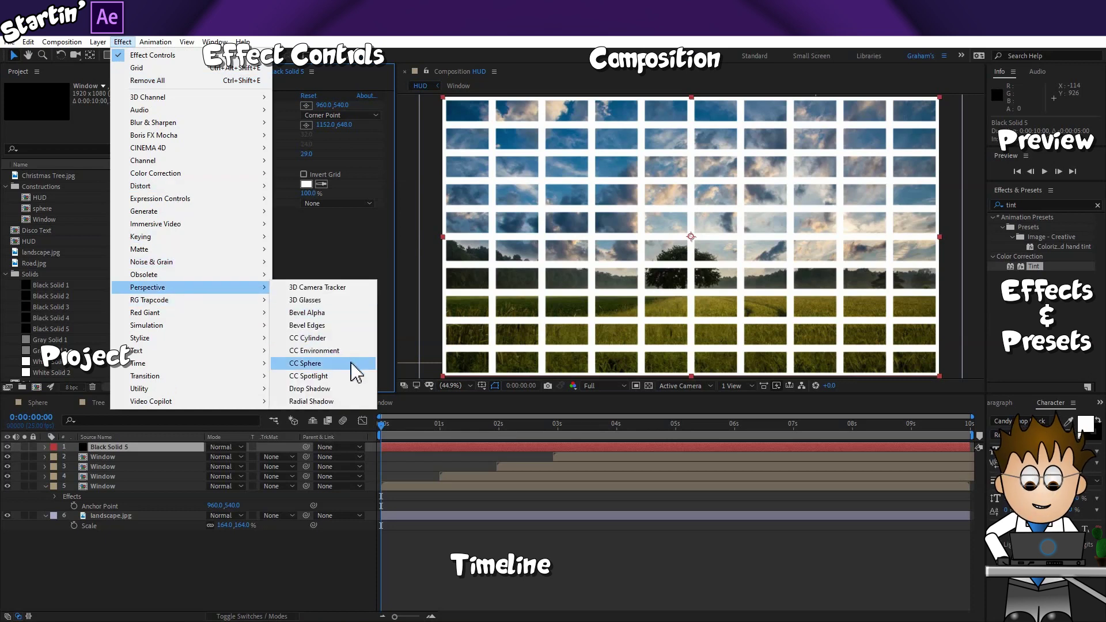
left_click(354, 363)
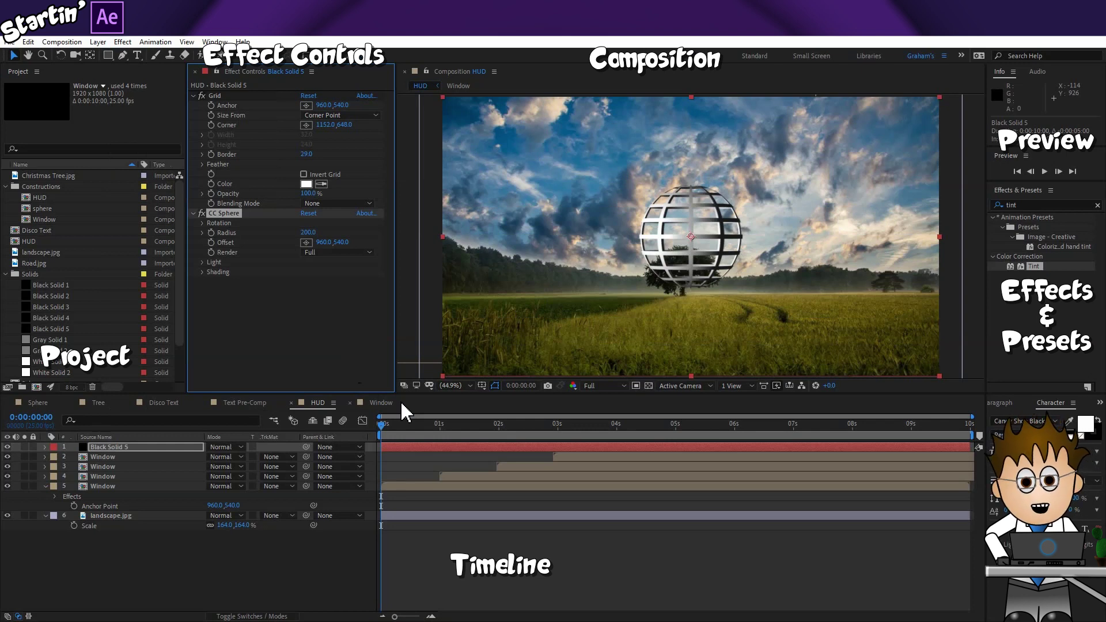
left_click(126, 447)
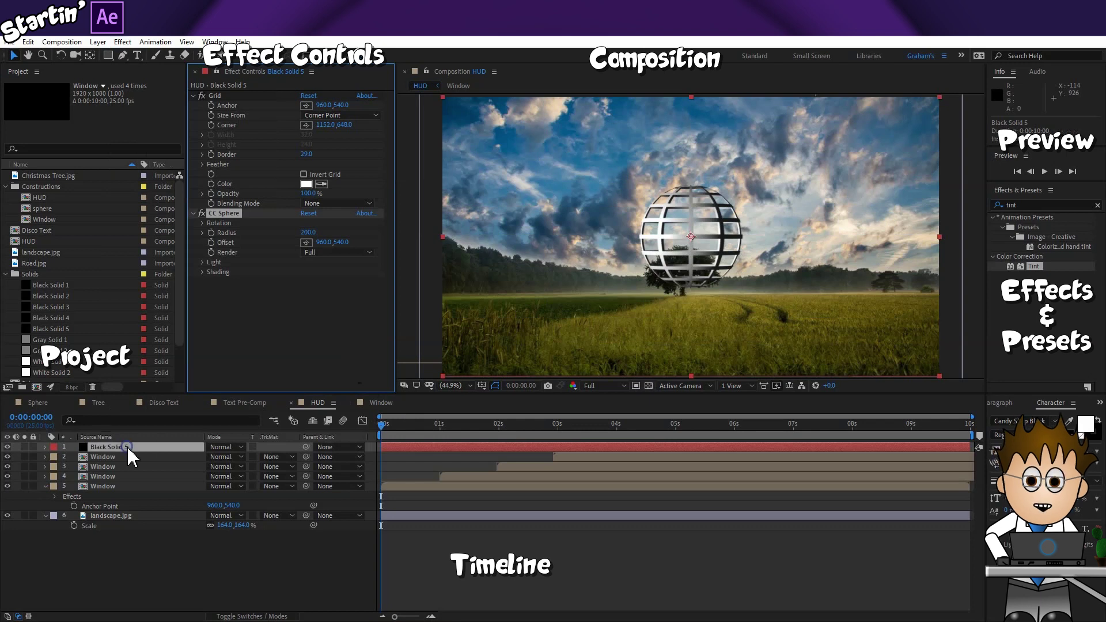
Pre-compose the grid-sphere solid as 'CC Sphere', moving all attributes into it.
right_click(127, 446)
left_click(167, 396)
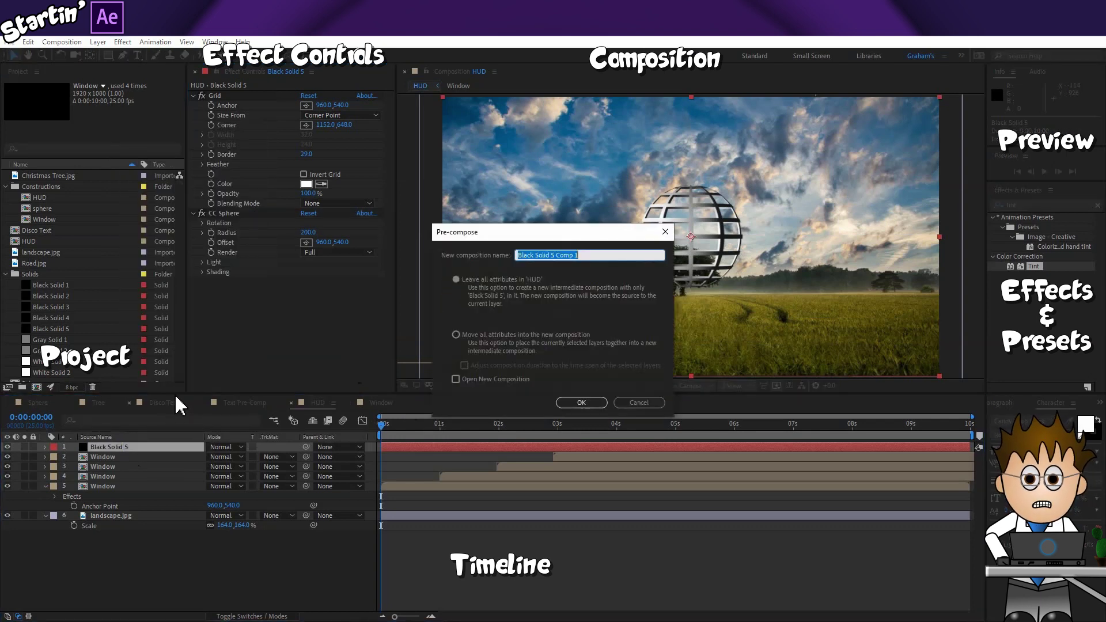
type("CC Sphere")
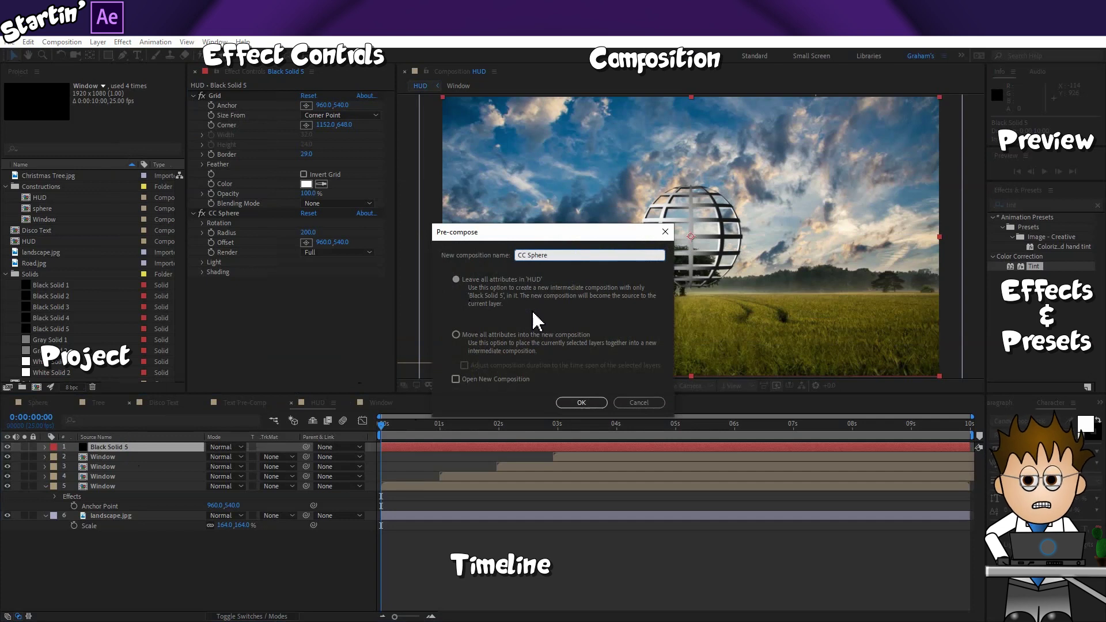
left_click(456, 335)
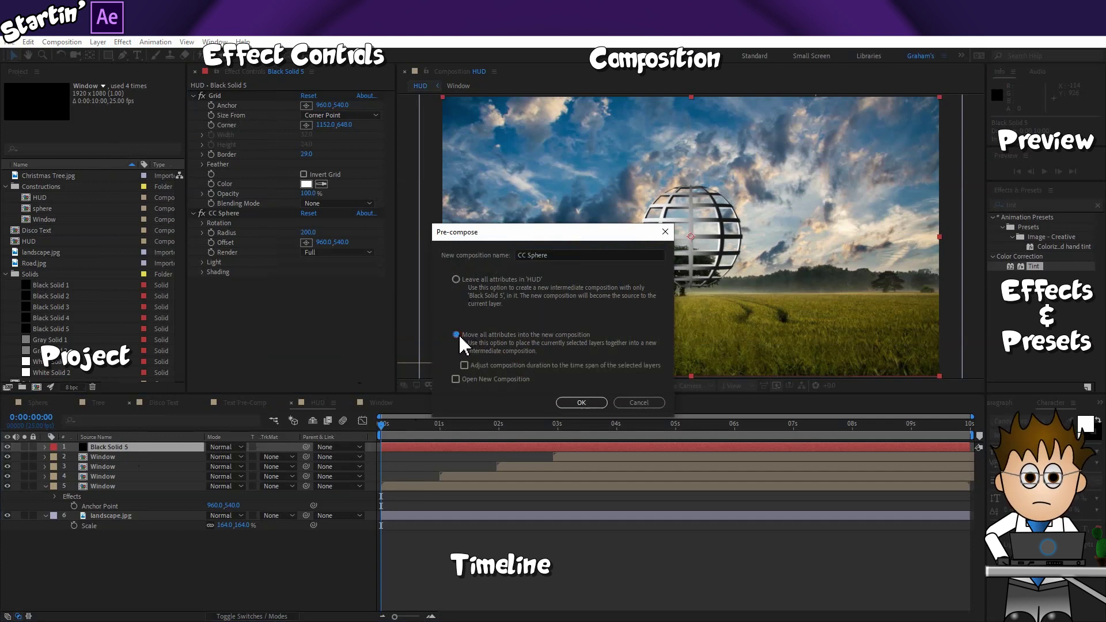
left_click(580, 403)
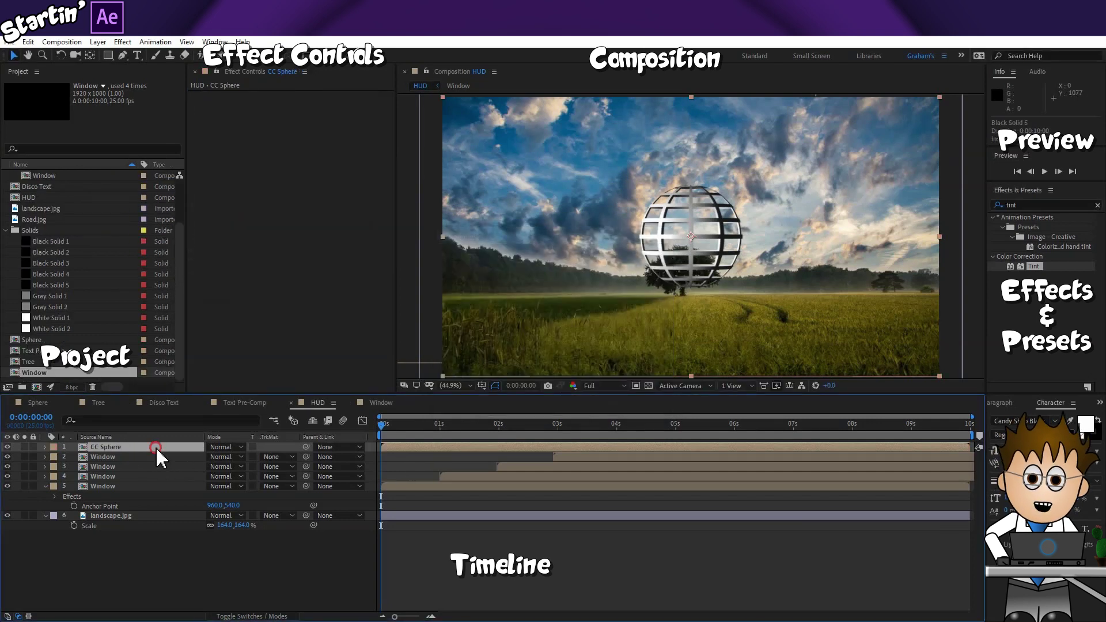
Place CC Sphere below the Window layers at 194% scale and 52% opacity.
left_click_drag(156, 450, 186, 519)
key("s")
key("t")
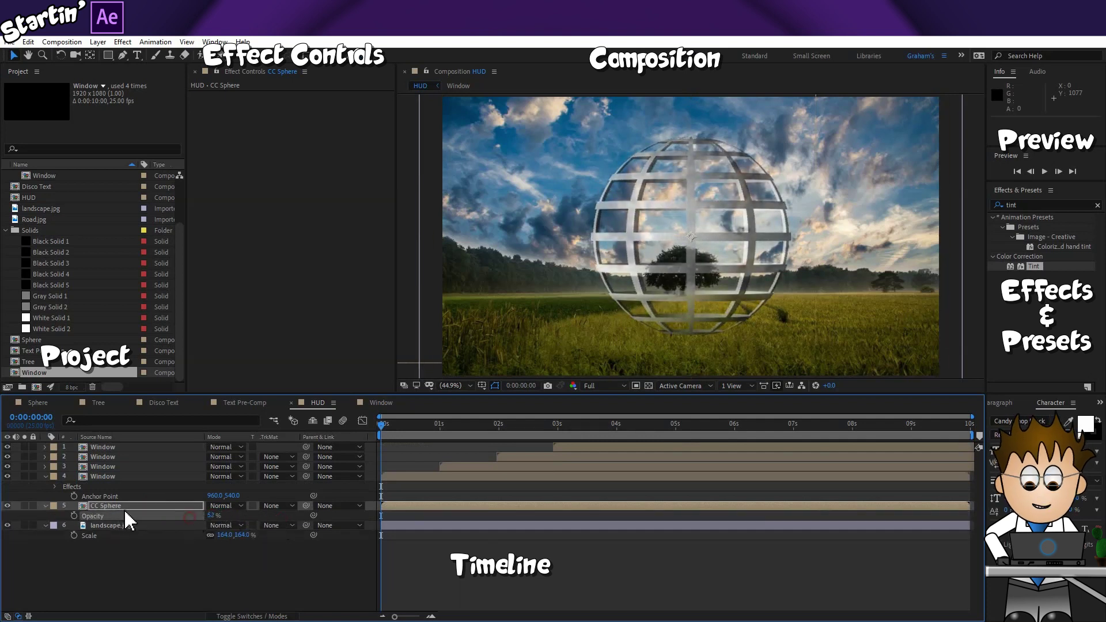
Inside the Window precomp, add CC Sphere starting at about 13 frames.
left_click(123, 477)
double_click(123, 477)
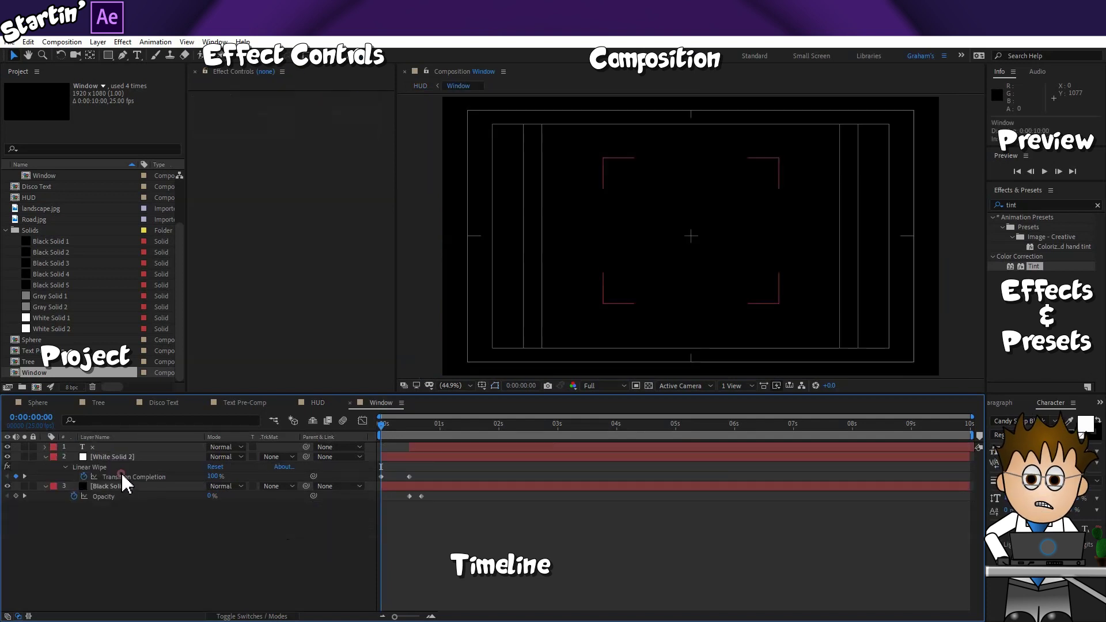
left_click(499, 423)
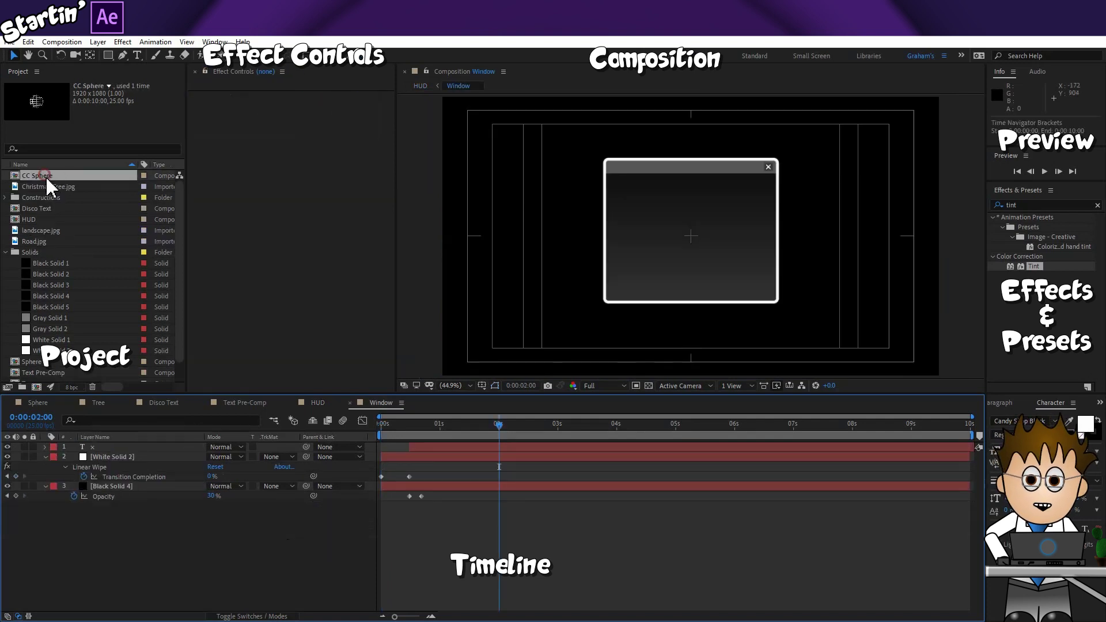
left_click_drag(46, 175, 105, 456)
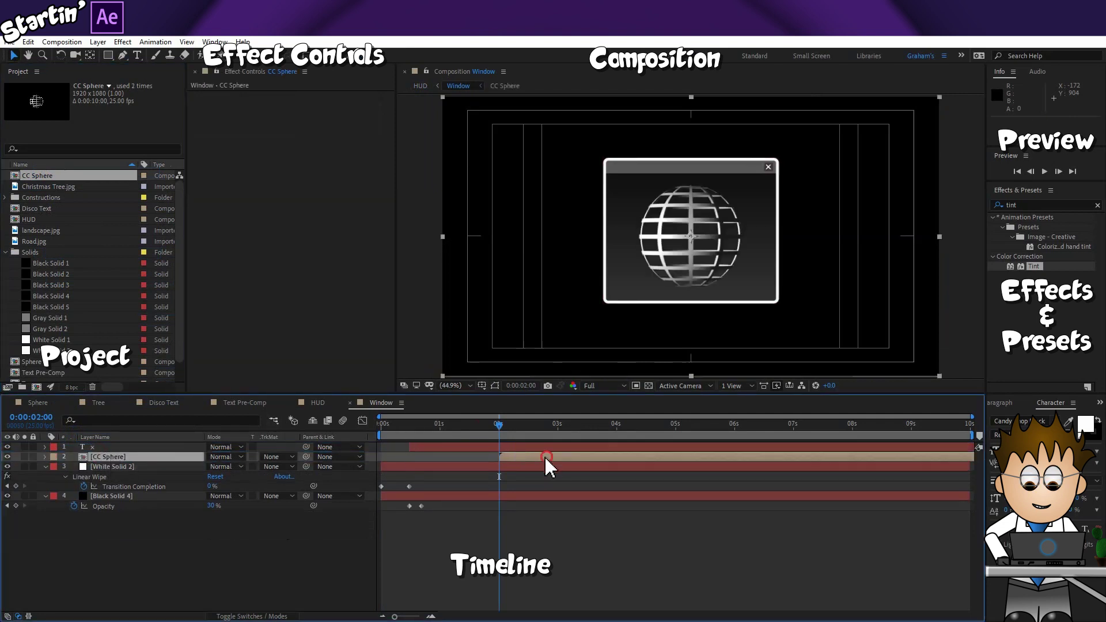
left_click_drag(544, 456, 454, 455)
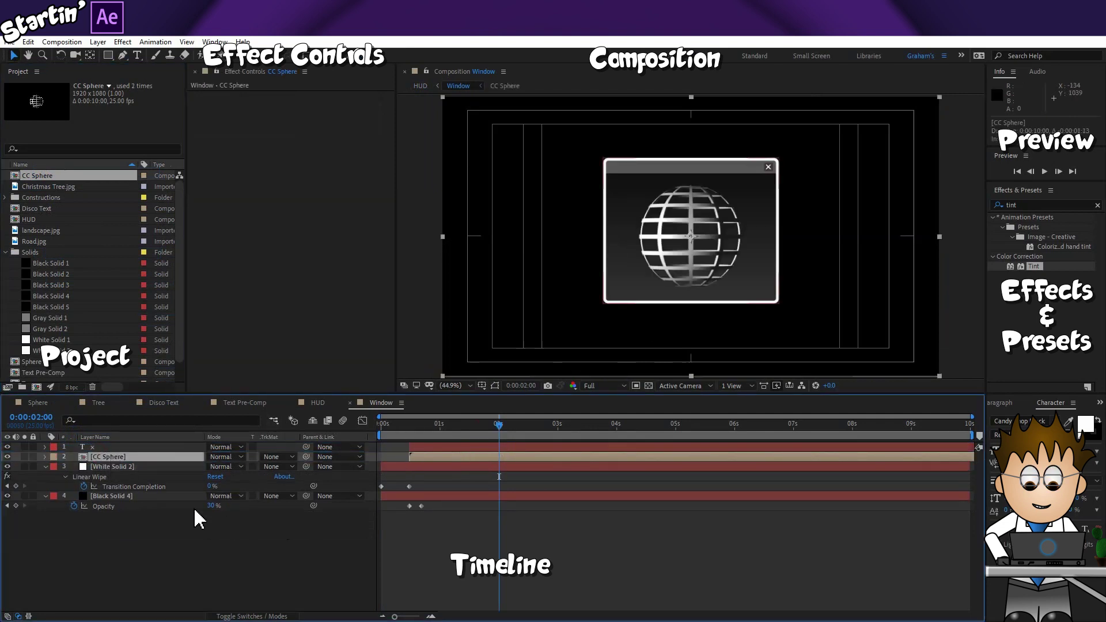
Shrink the sphere to 12%, place it at the title bar's upper-left, then return to HUD.
key("s")
left_click_drag(228, 467, 172, 471)
left_click_drag(714, 249, 625, 158)
key(".")
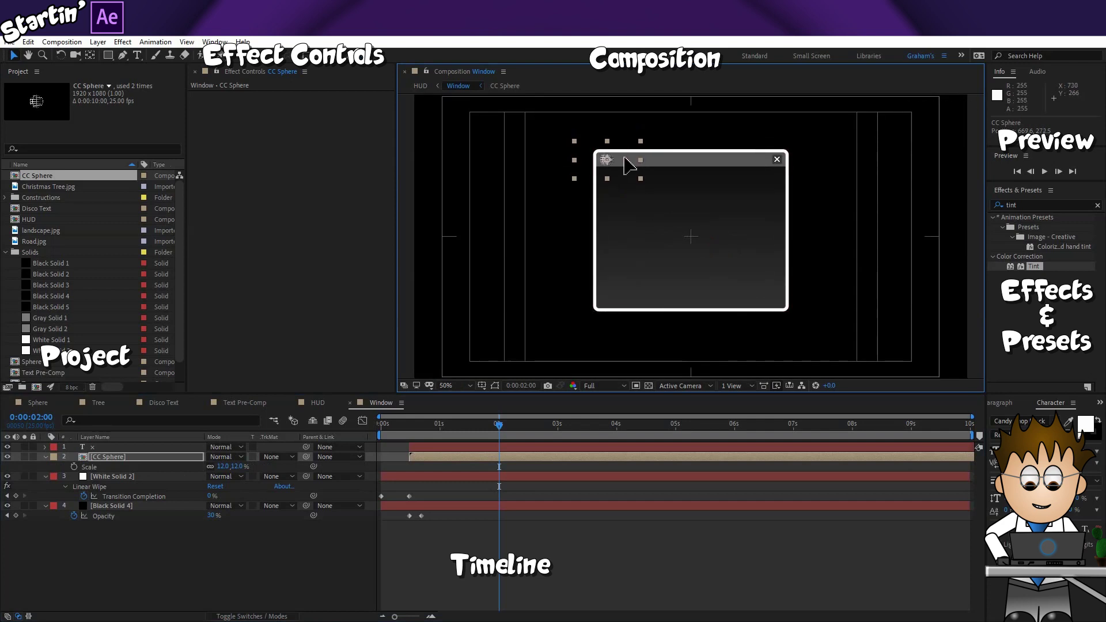
left_click(316, 402)
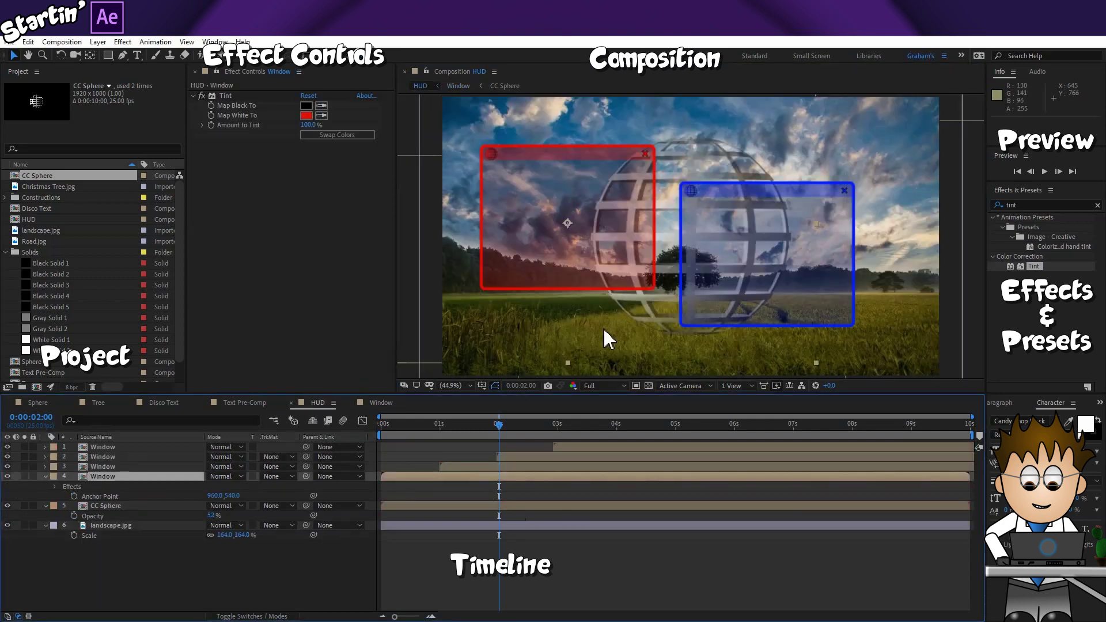
left_click_drag(582, 425, 689, 426)
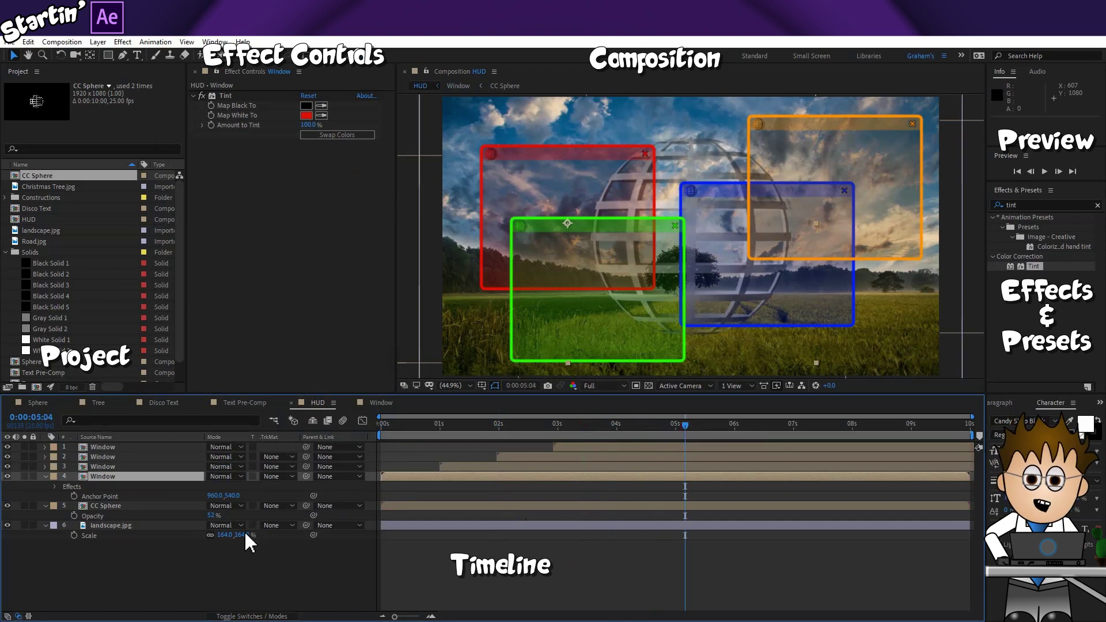
left_click(189, 544)
double_click(132, 506)
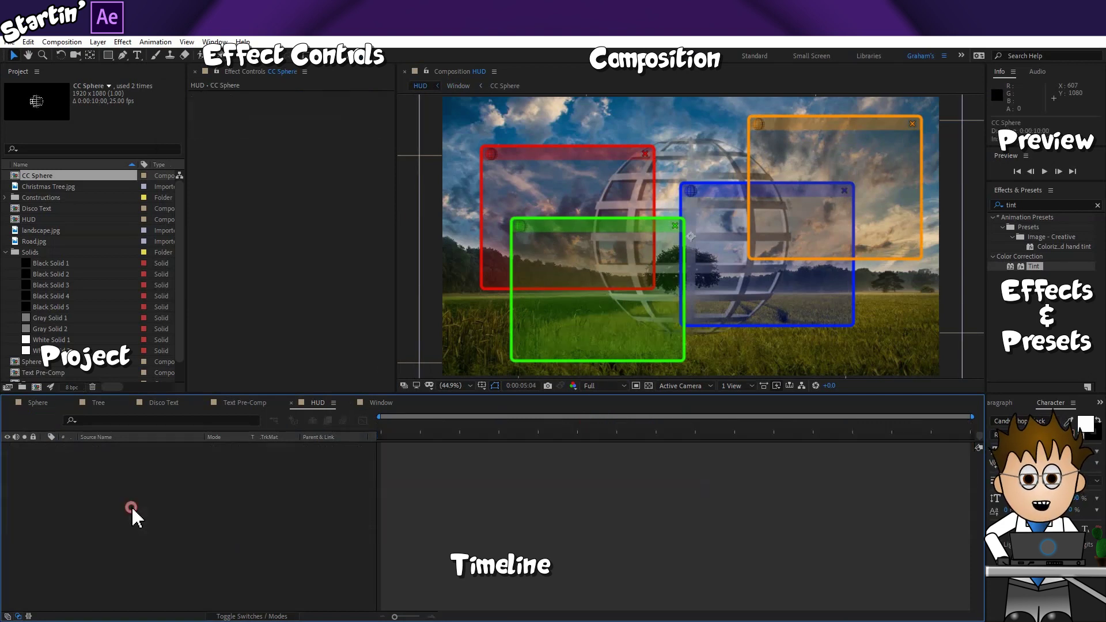
left_click_drag(311, 526, 100, 459)
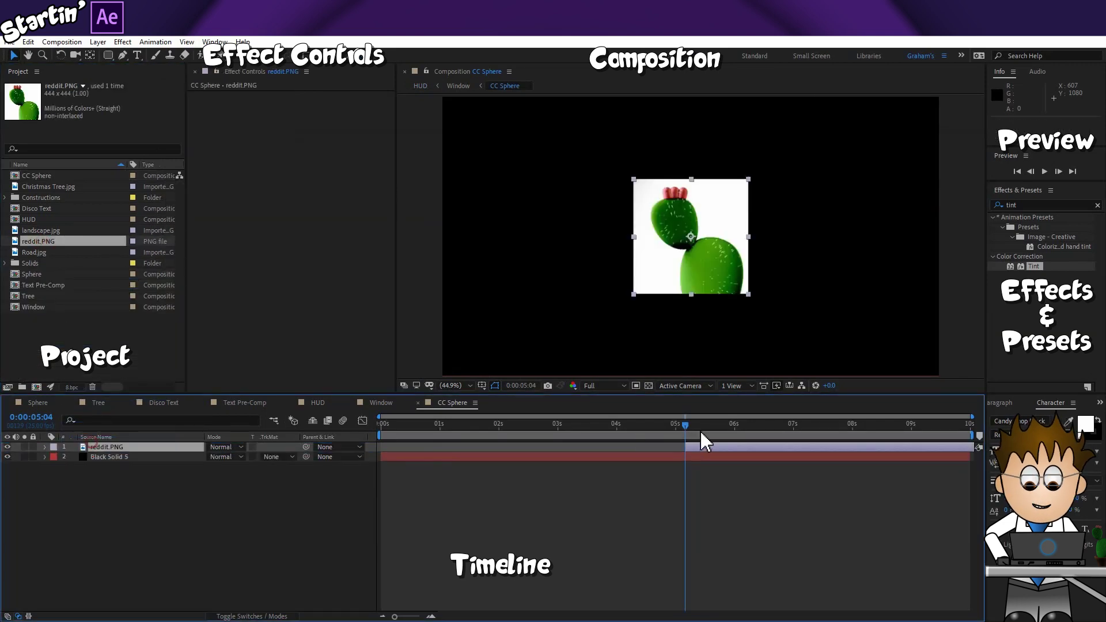
left_click_drag(707, 448, 403, 449)
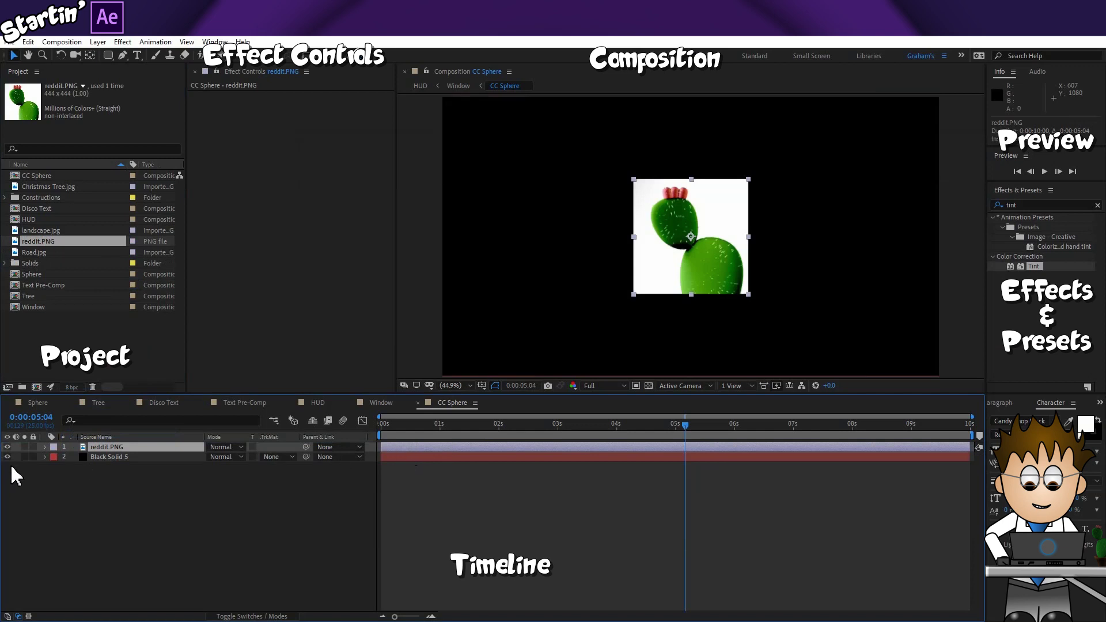
left_click(318, 403)
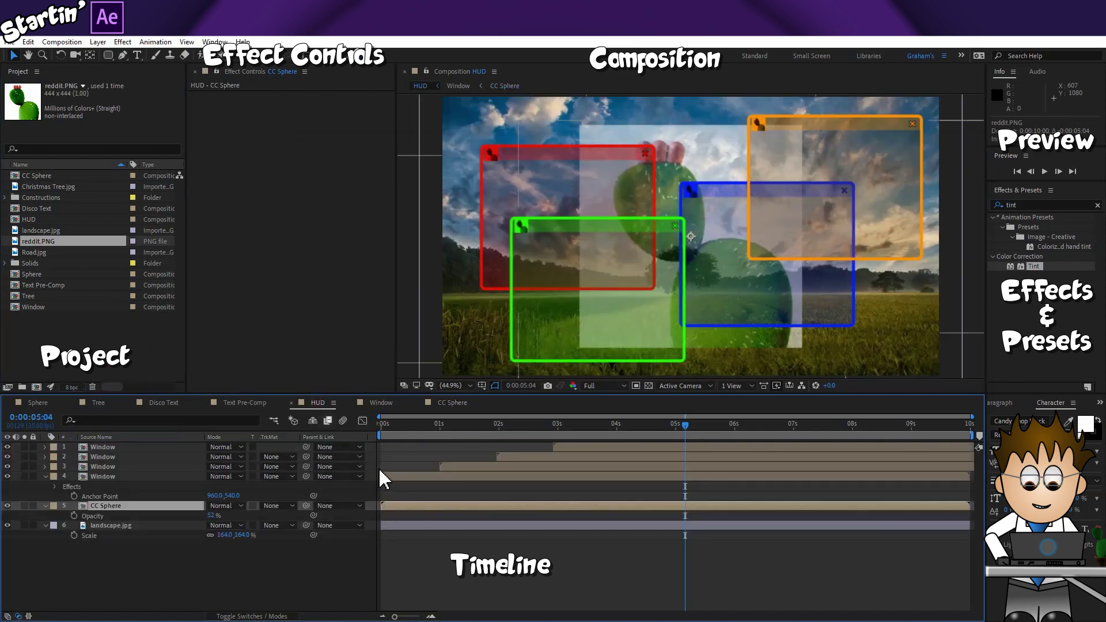
key("Delete")
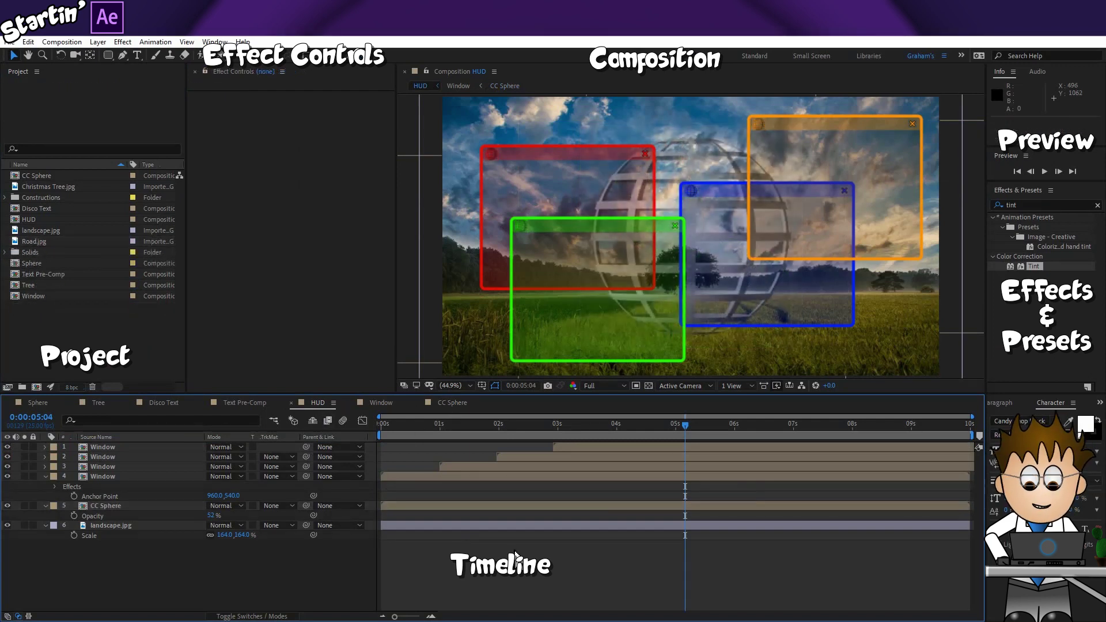
Pre-compose landscape.jpg as 'bg', leaving all attributes in HUD.
left_click(126, 525)
right_click(125, 525)
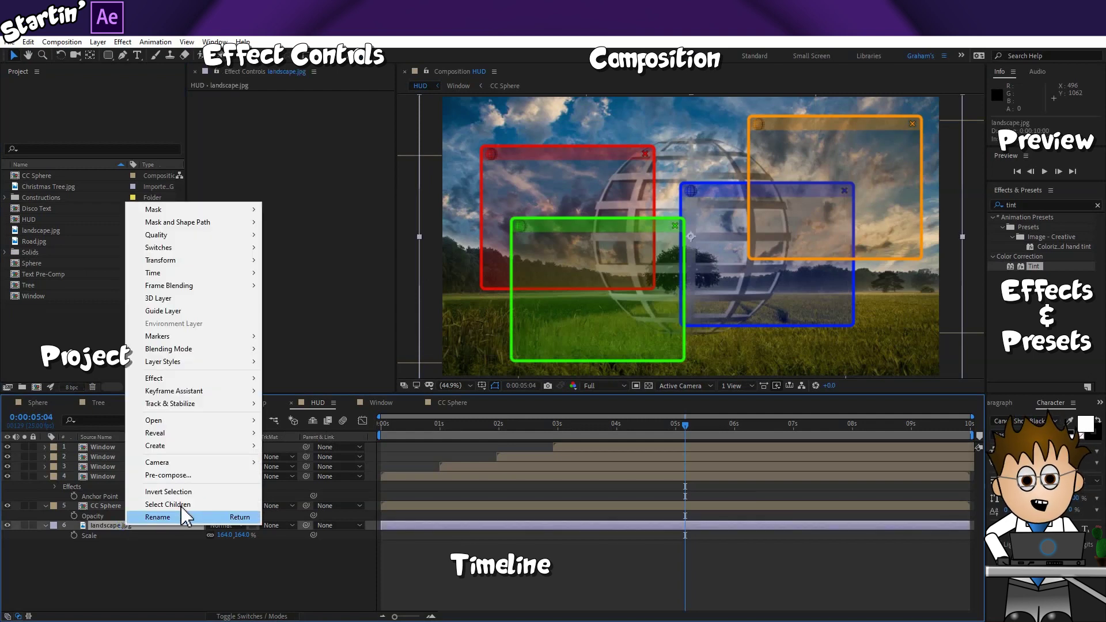
left_click(206, 476)
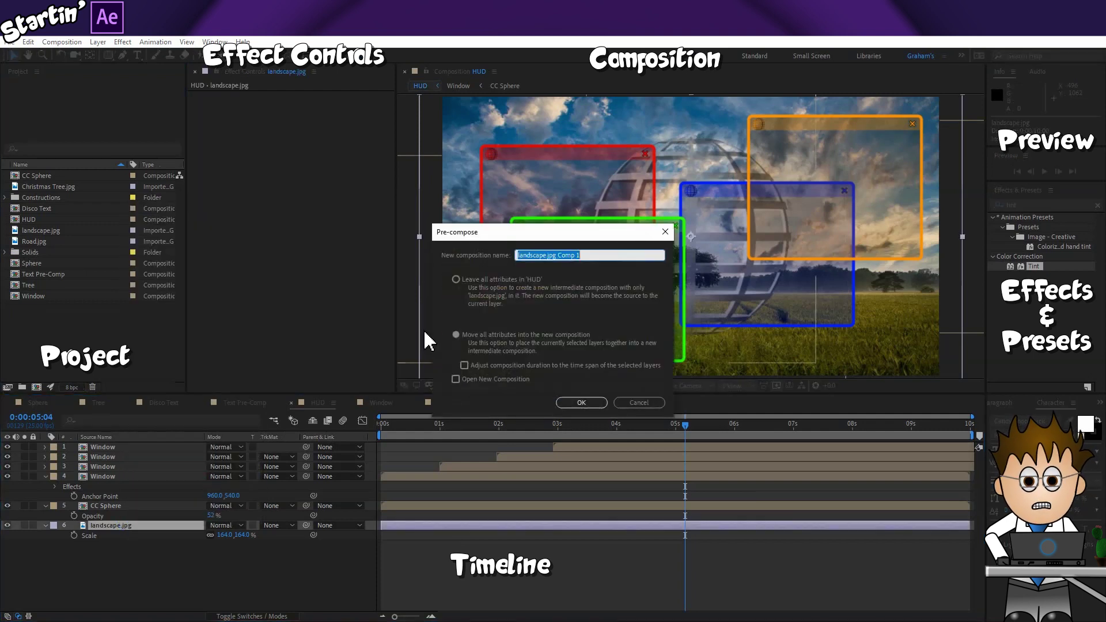
type("bg")
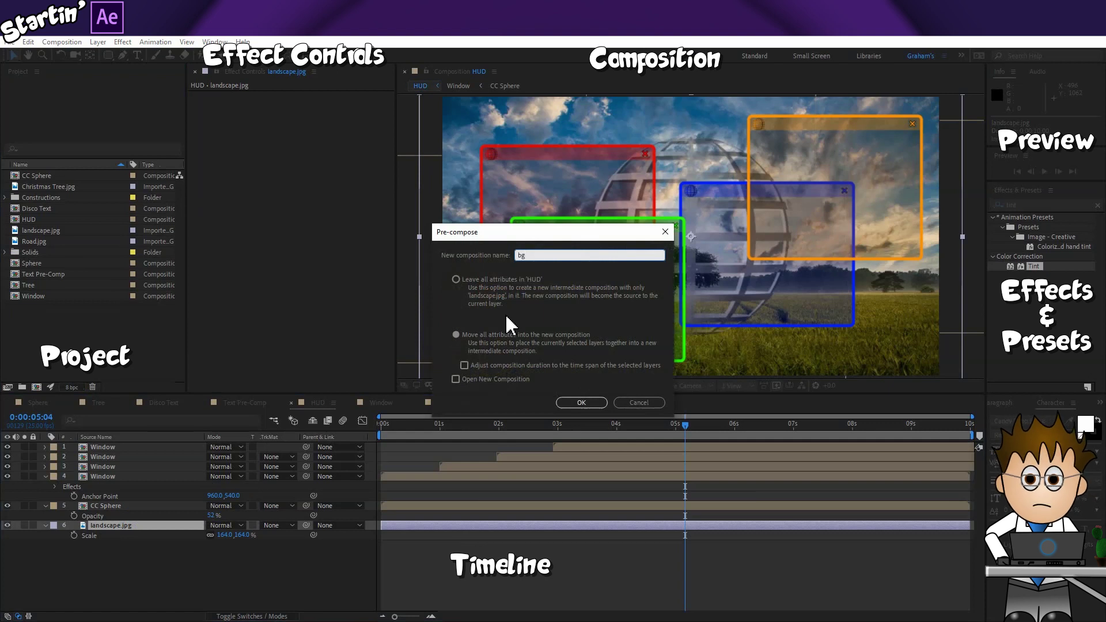
left_click(481, 278)
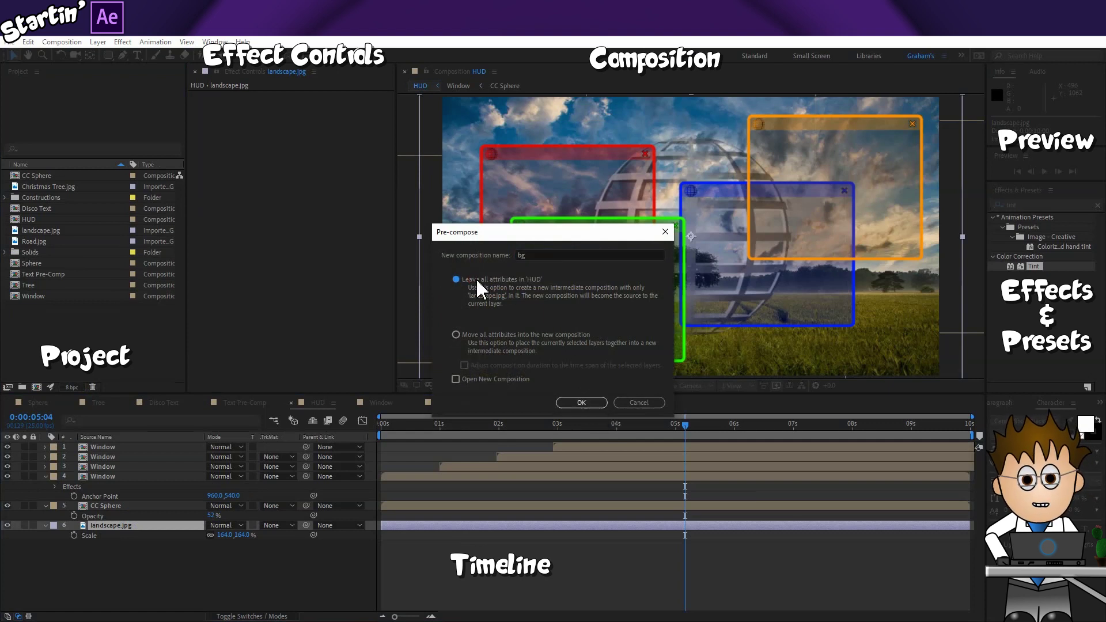
left_click(588, 402)
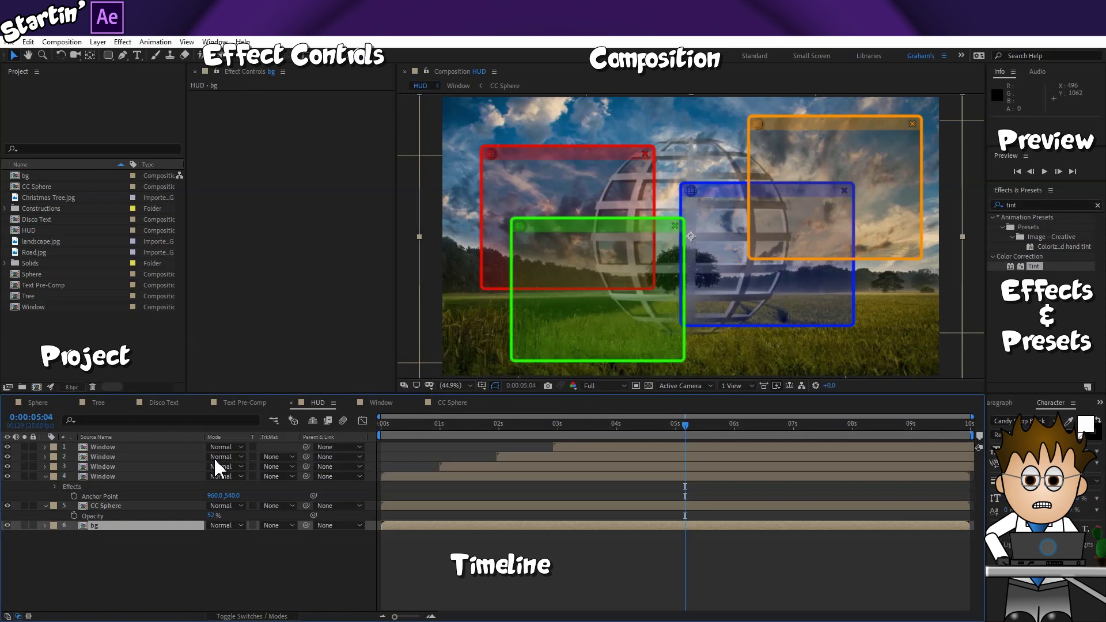
Add Road.jpg above landscape.jpg inside bg, then go back to HUD.
double_click(115, 526)
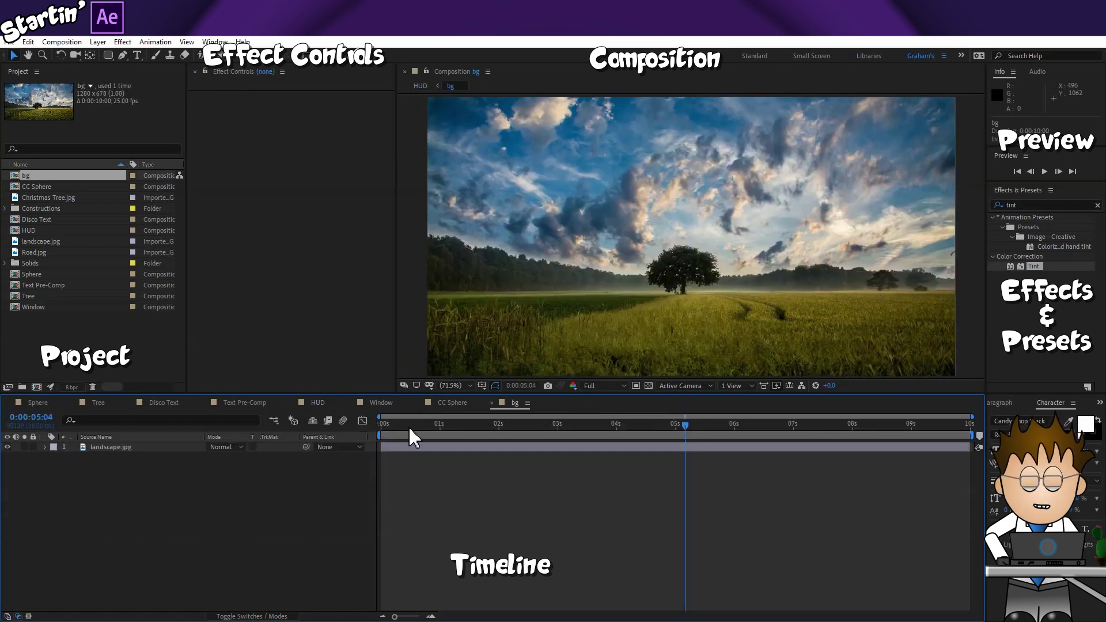
left_click_drag(40, 248, 75, 451)
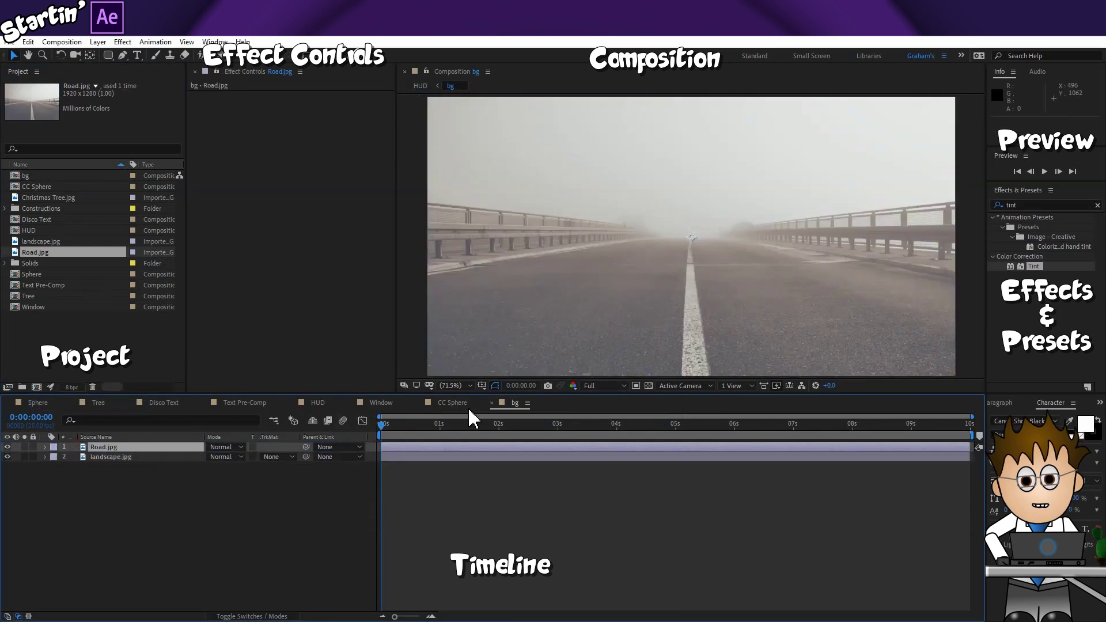
left_click(326, 401)
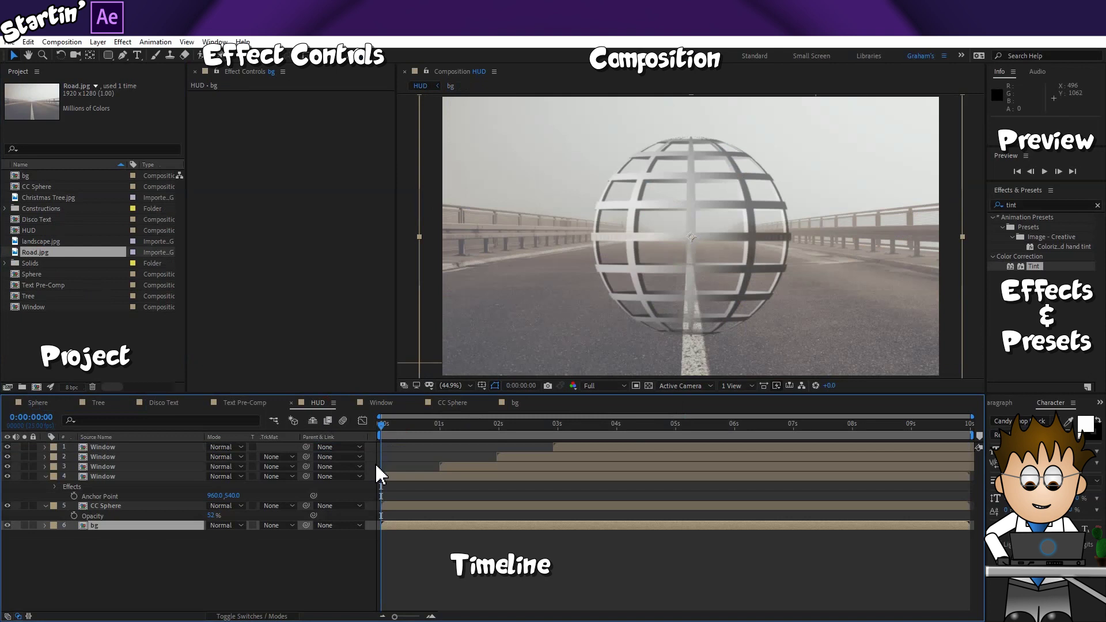
In Disco Text, inspect the tint of each stacked Text Pre-Comp copy.
left_click(168, 402)
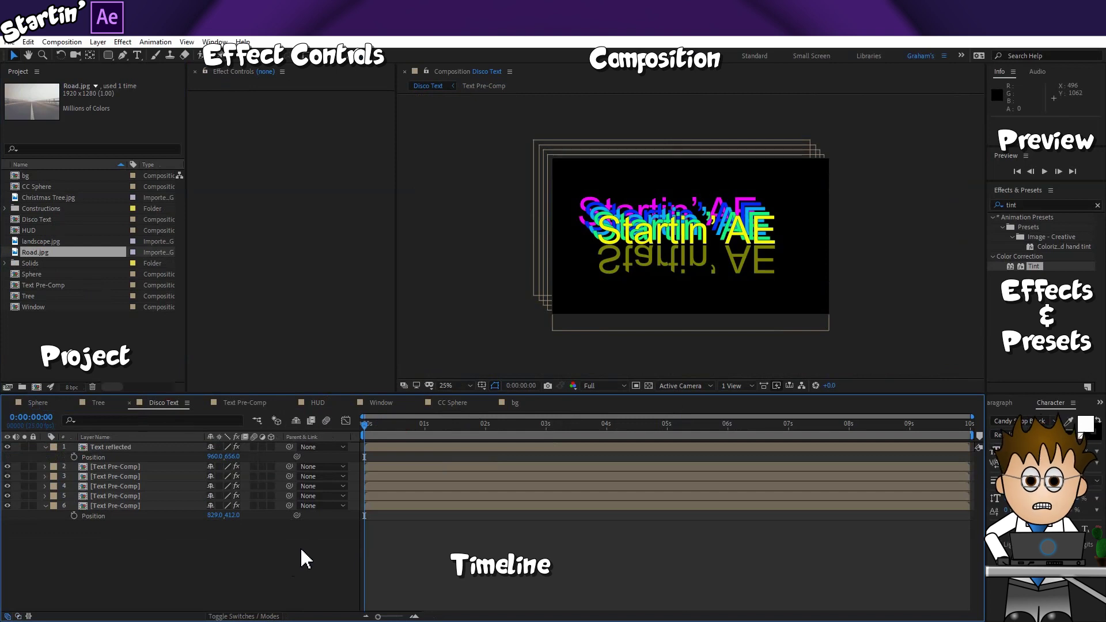
left_click(136, 504)
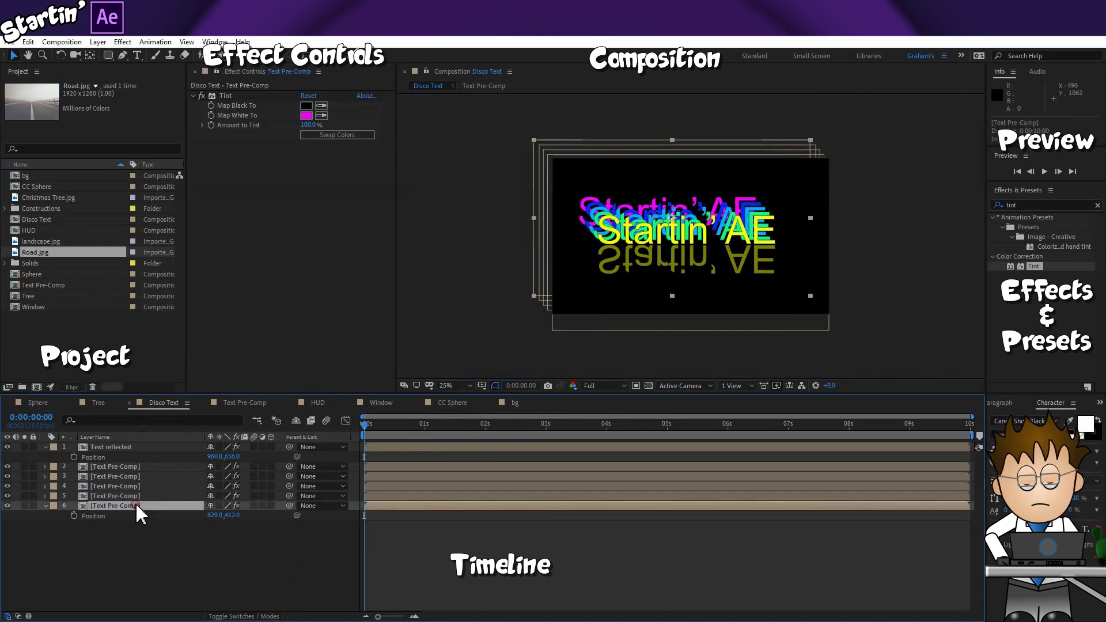
left_click(134, 495)
left_click(133, 486)
left_click(133, 477)
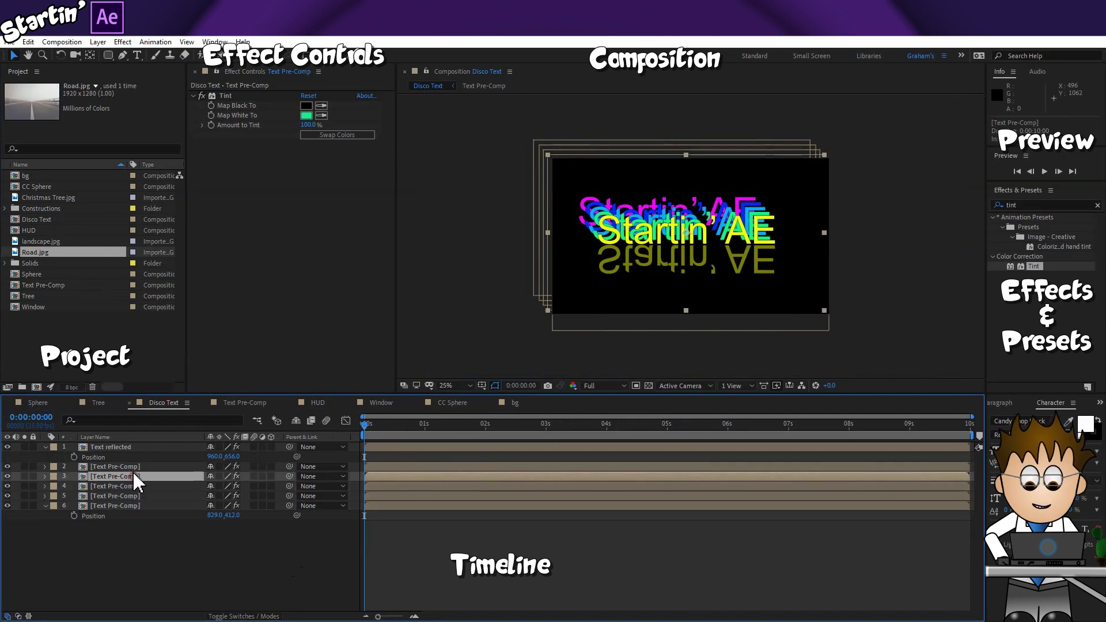
left_click(131, 467)
left_click(167, 534)
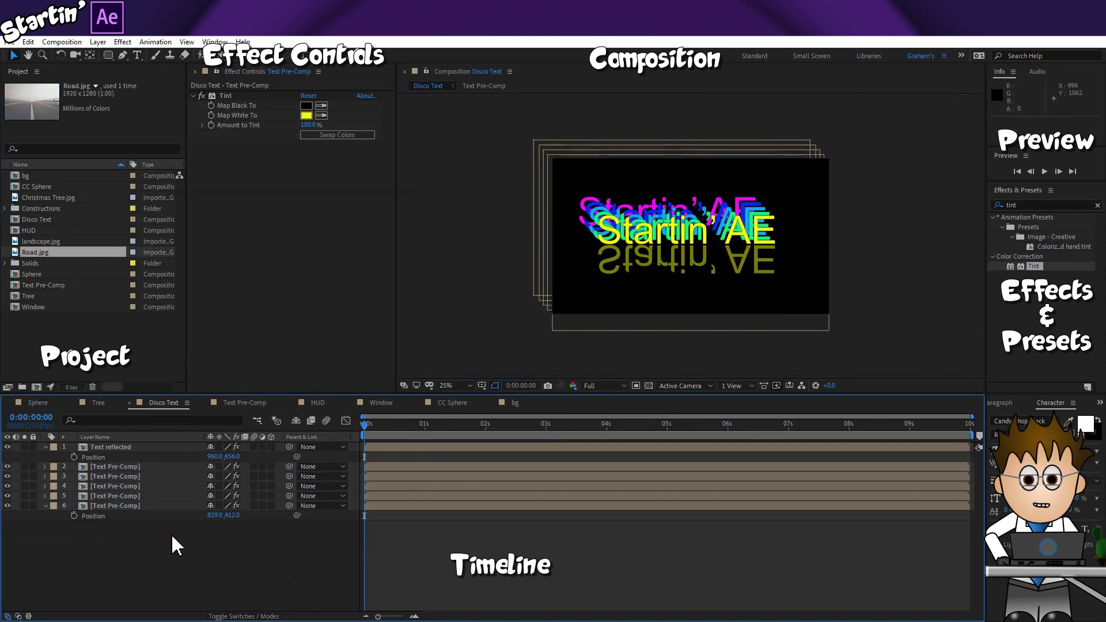
Check the Text reflected layer's flipped scale and fit the comp to the viewer.
left_click(143, 448)
key("s")
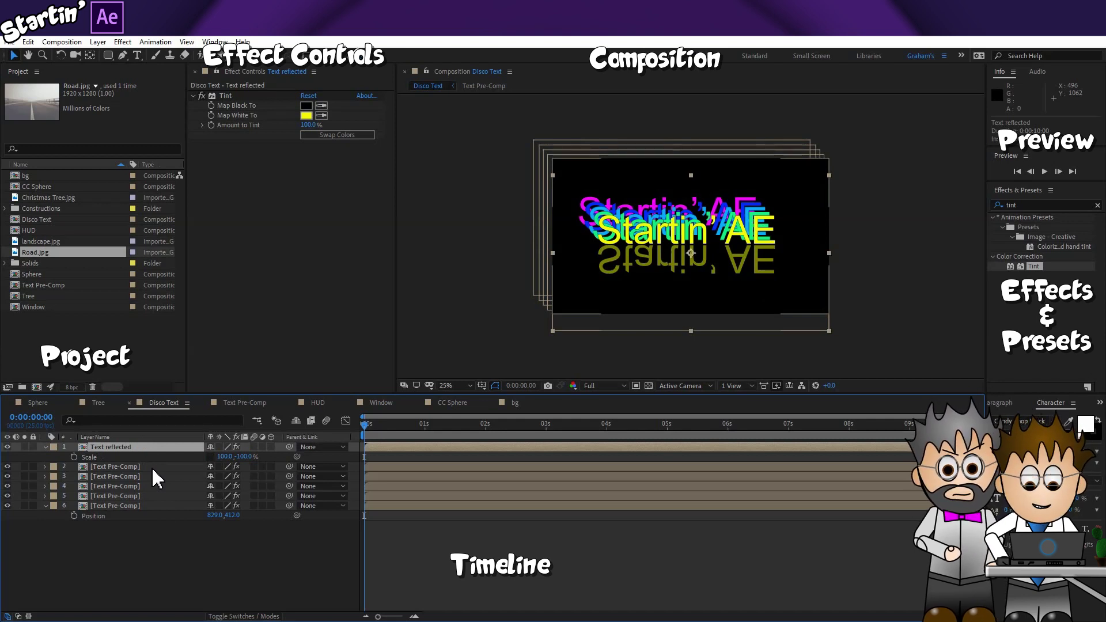
left_click(458, 387)
left_click(465, 407)
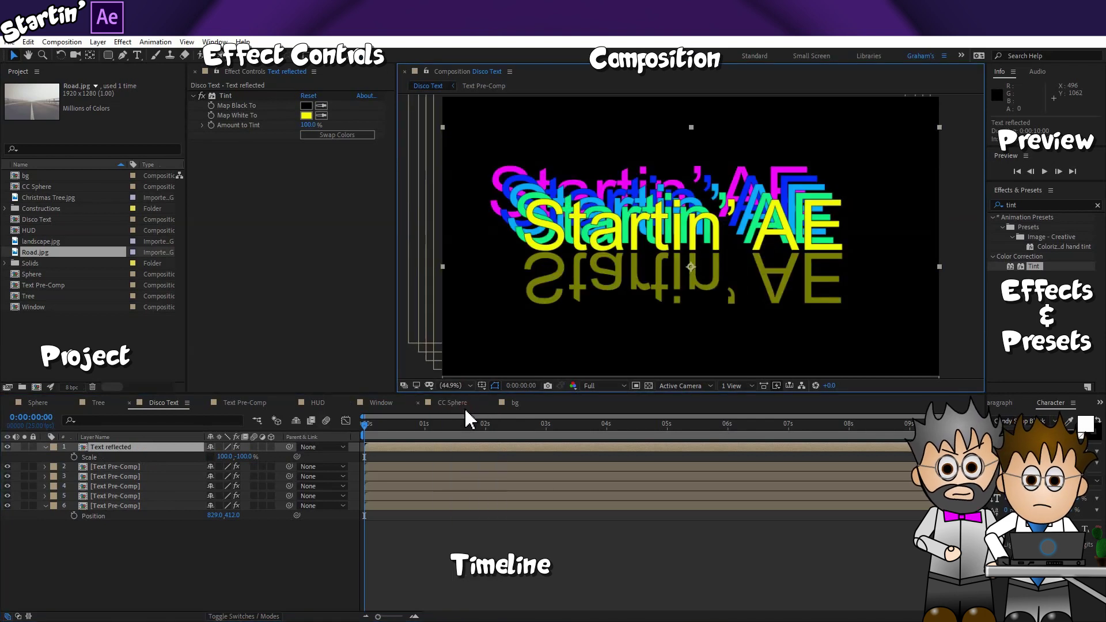
In the Text Pre-Comp, replace the apostrophe in "Startin' AE" with g to read "Starting AE".
double_click(153, 466)
left_click(149, 453)
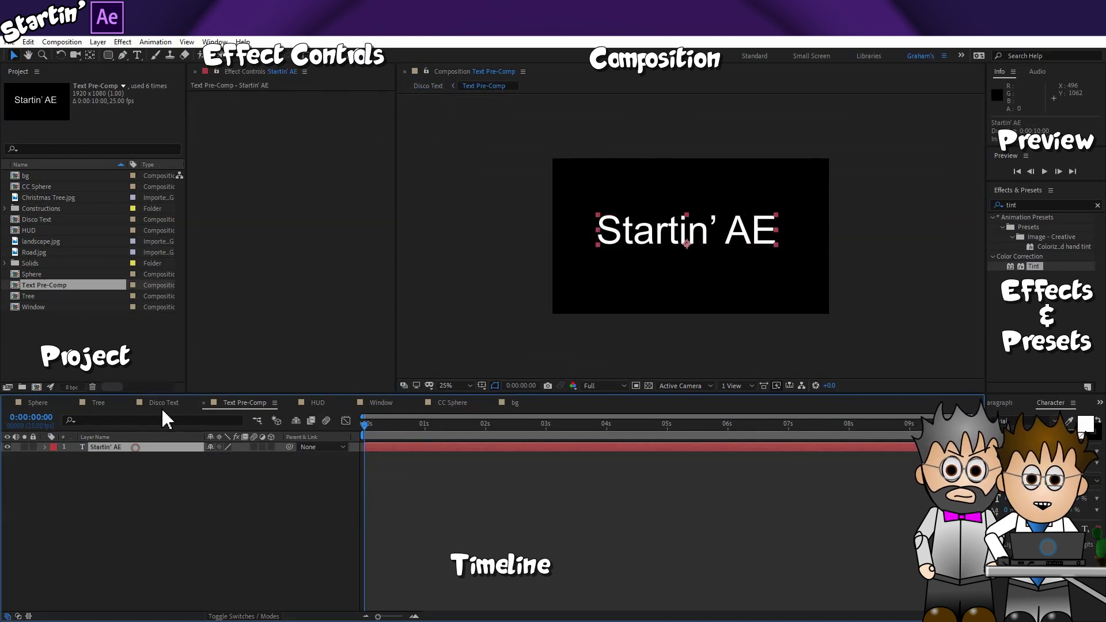
left_click(137, 56)
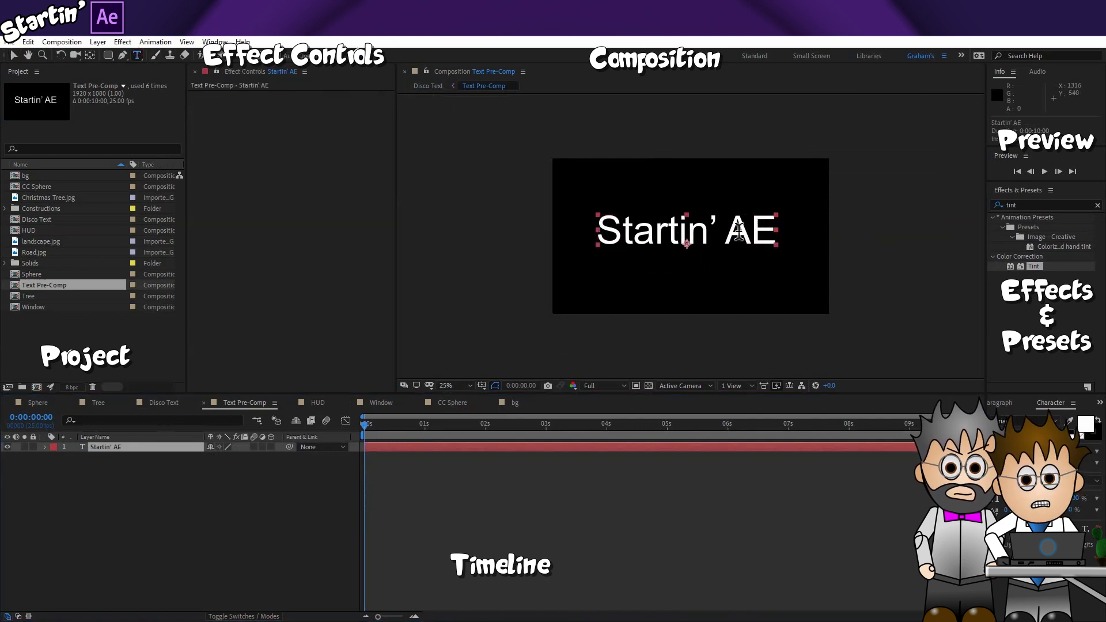
left_click_drag(706, 228, 718, 229)
type("g")
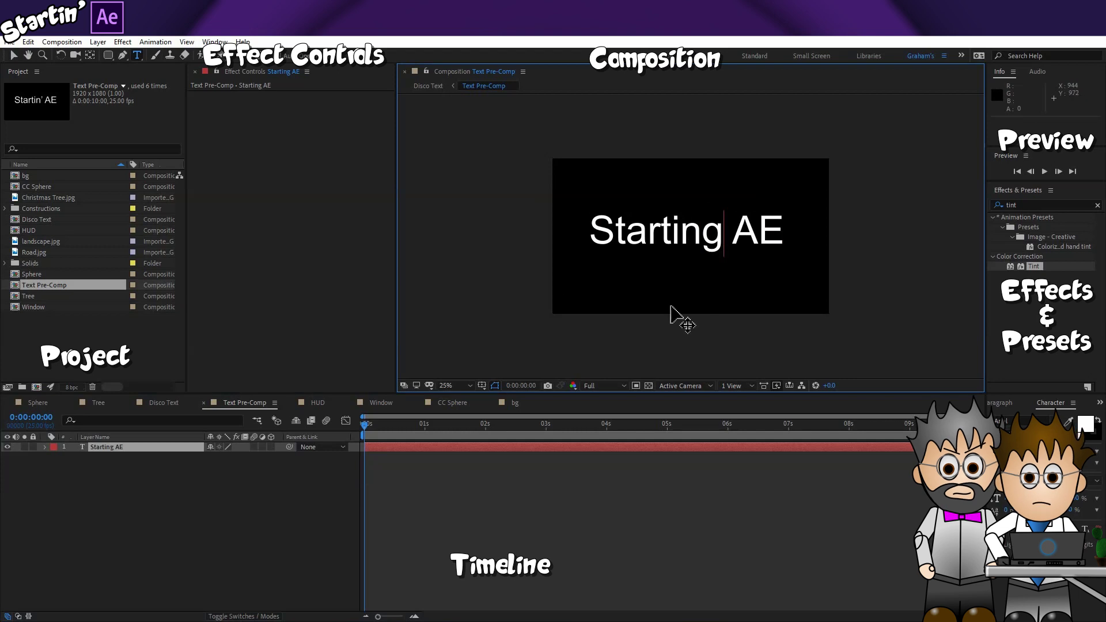
left_click(13, 56)
left_click(461, 272)
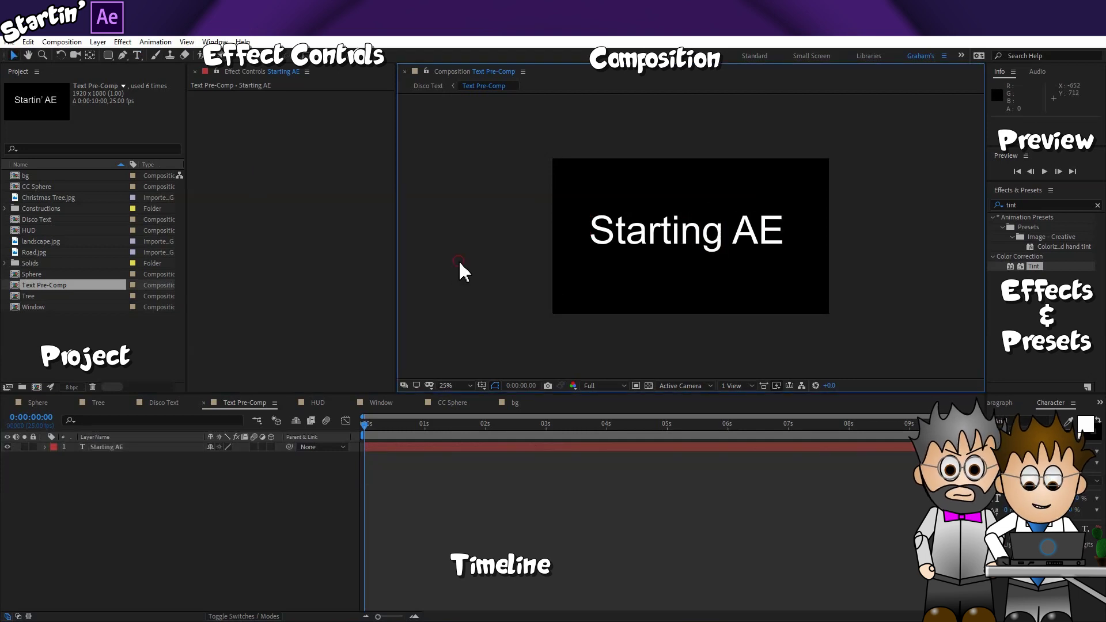
left_click(172, 404)
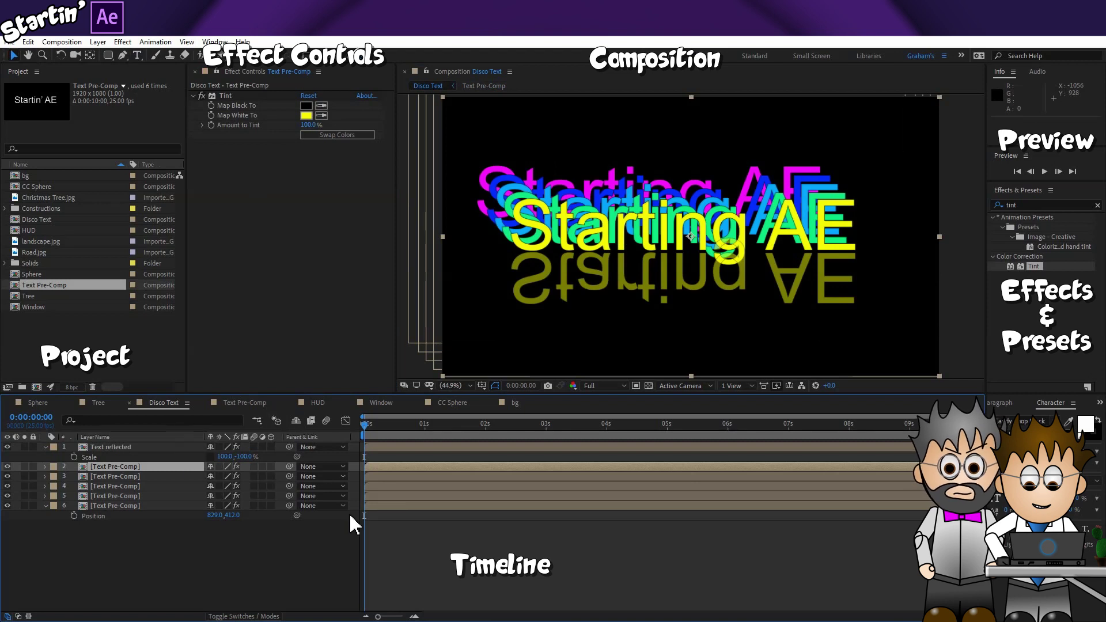
left_click(244, 537)
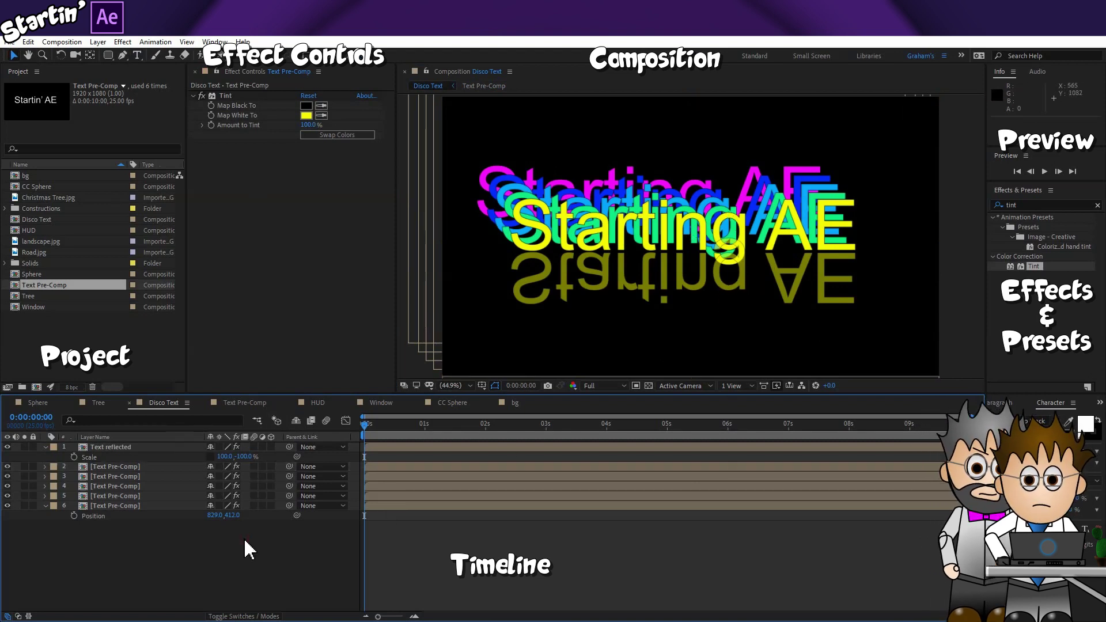